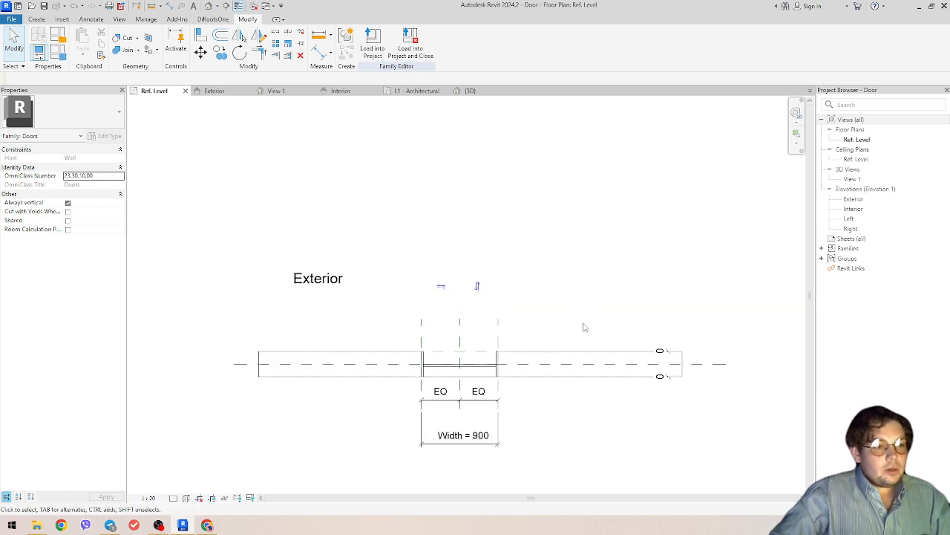
- Switch to 3D View 1 and orbit around the door opening in its Generic 300 mm wall
{"action": "scroll", "coordinate": [564, 324], "scroll_direction": "up", "scroll_amount": 2}
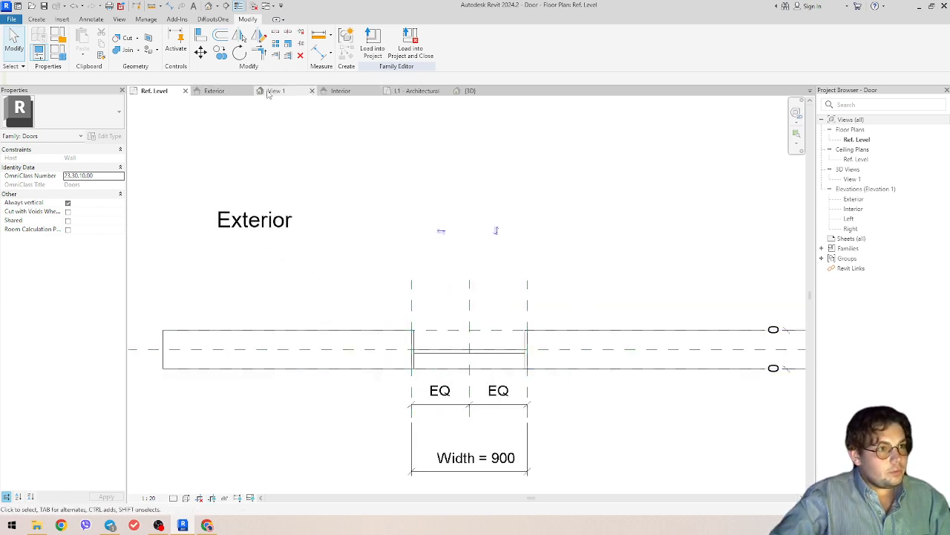
{"action": "left_click", "coordinate": [276, 91]}
{"action": "scroll", "coordinate": [443, 336], "scroll_direction": "up", "scroll_amount": 3}
{"action": "middle_click_drag", "start_coordinate": [443, 336], "coordinate": [480, 324], "text": "shift"}
{"action": "left_click", "coordinate": [470, 219]}
{"action": "middle_click_drag", "start_coordinate": [470, 219], "coordinate": [592, 341], "text": "shift"}
{"action": "scroll", "coordinate": [293, 285], "scroll_direction": "down", "scroll_amount": 3}
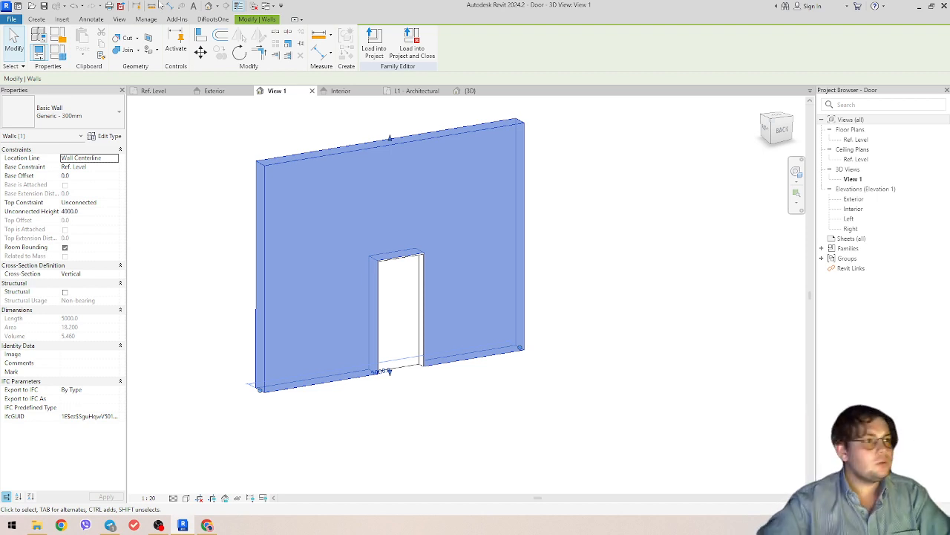
{"action": "left_click", "coordinate": [12, 18]}
- Create a new family from the Metric Generic Model.rft template
{"action": "mouse_move", "coordinate": [62, 63]}
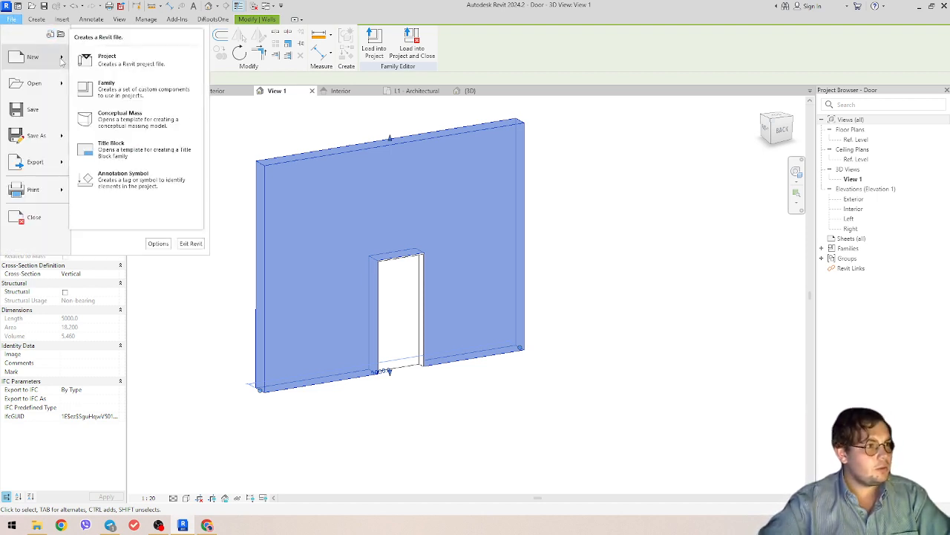
{"action": "left_click", "coordinate": [106, 85]}
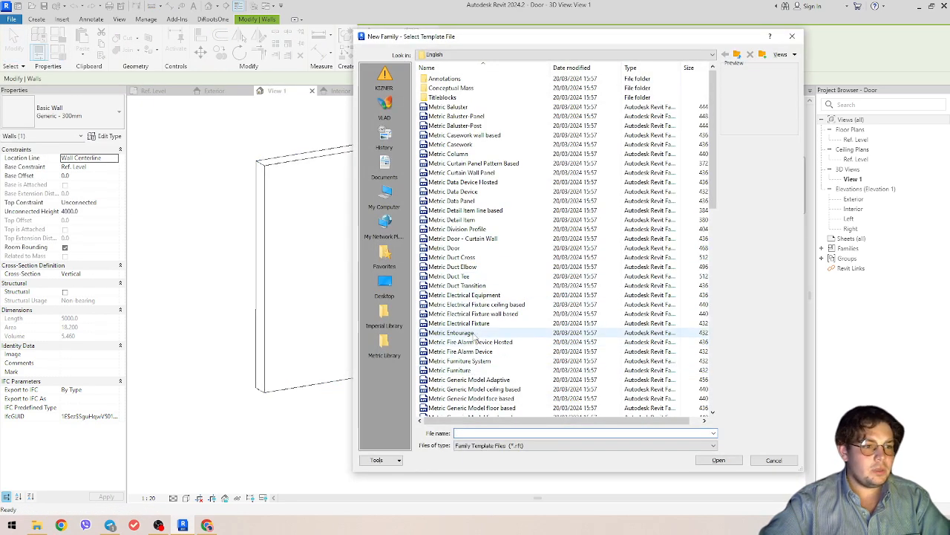
{"action": "scroll", "coordinate": [475, 336], "scroll_direction": "down", "scroll_amount": 5}
{"action": "left_click", "coordinate": [457, 323]}
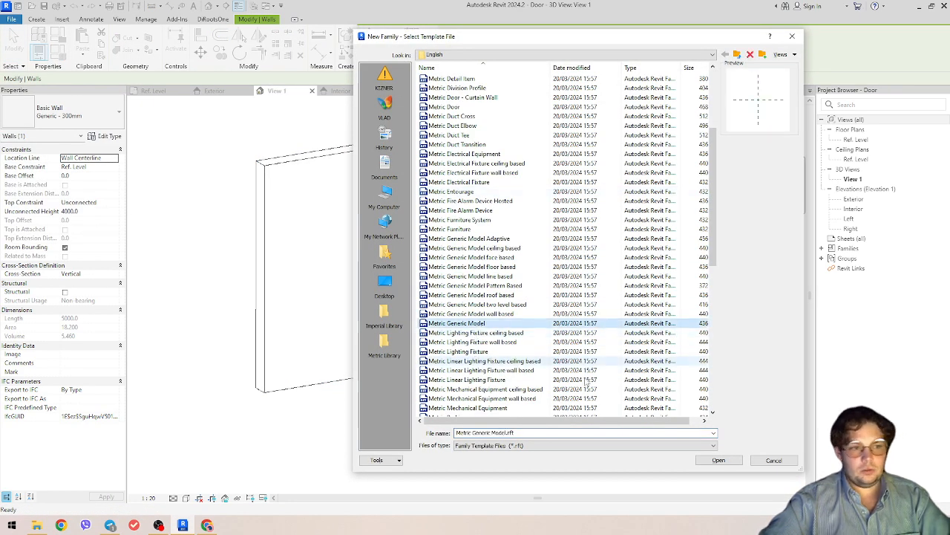
{"action": "left_click", "coordinate": [719, 461]}
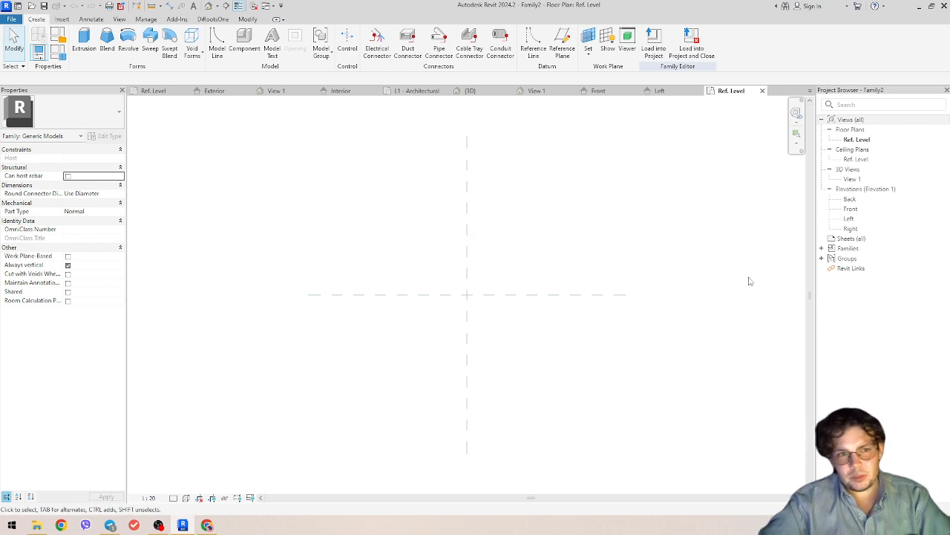
- In the Back elevation, extrude a circle at the reference plane intersection with extrusion end 25
{"action": "double_click", "coordinate": [850, 199]}
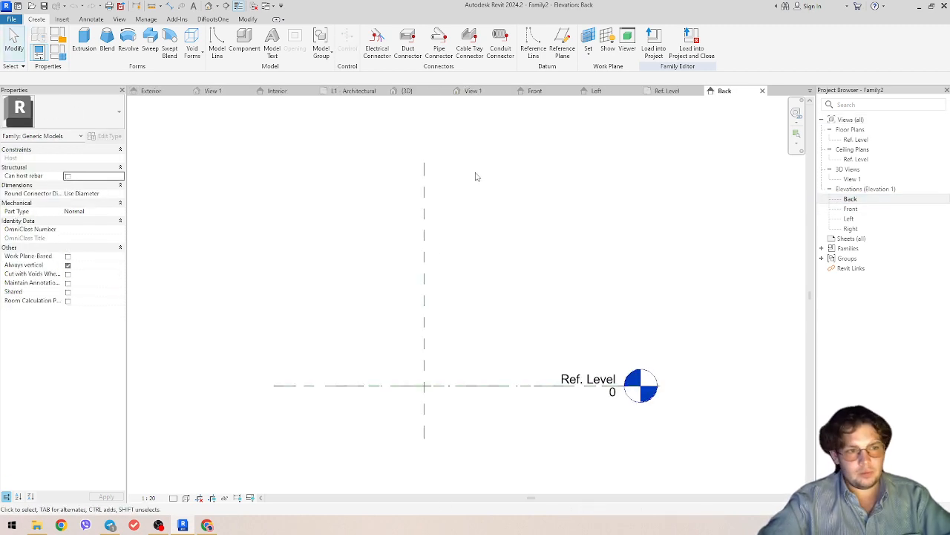
{"action": "scroll", "coordinate": [466, 407], "scroll_direction": "up", "scroll_amount": 2}
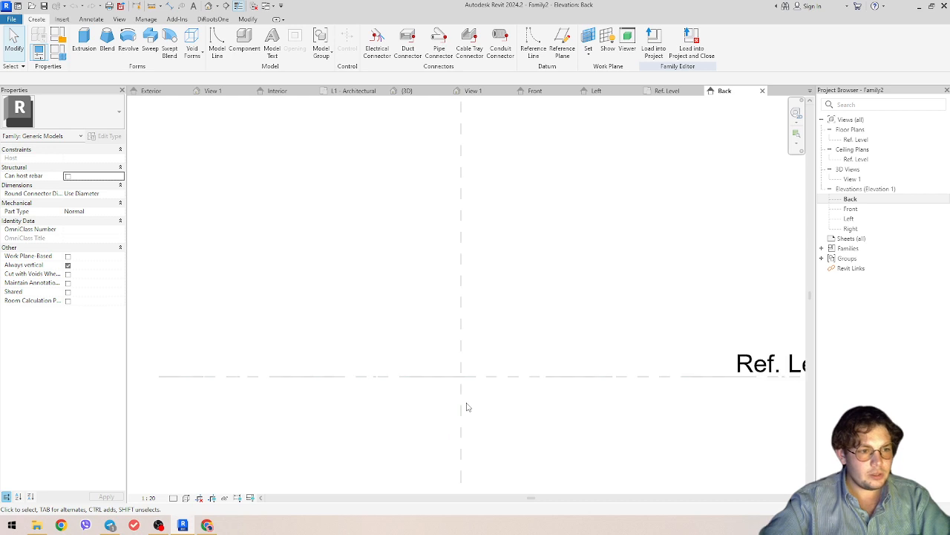
{"action": "left_click", "coordinate": [89, 54]}
{"action": "left_click", "coordinate": [431, 33]}
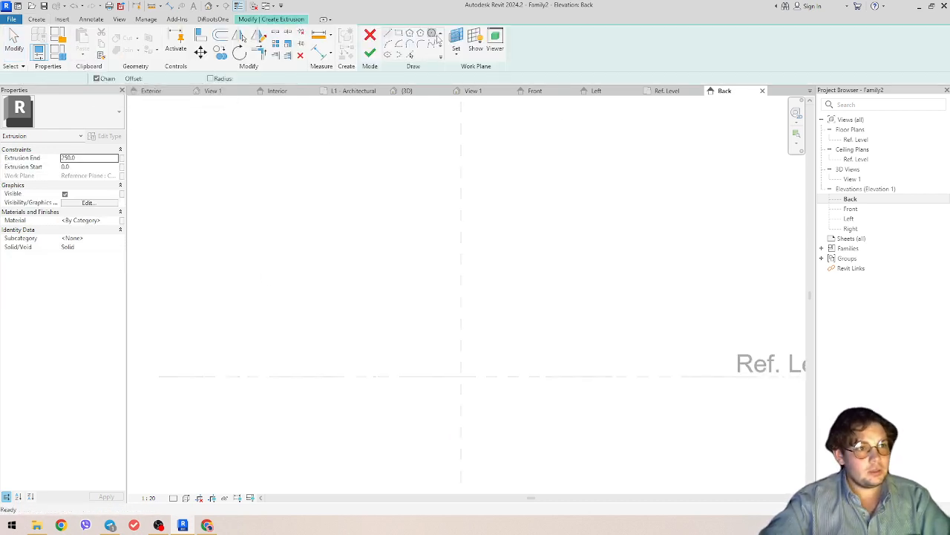
{"action": "left_click", "coordinate": [408, 364]}
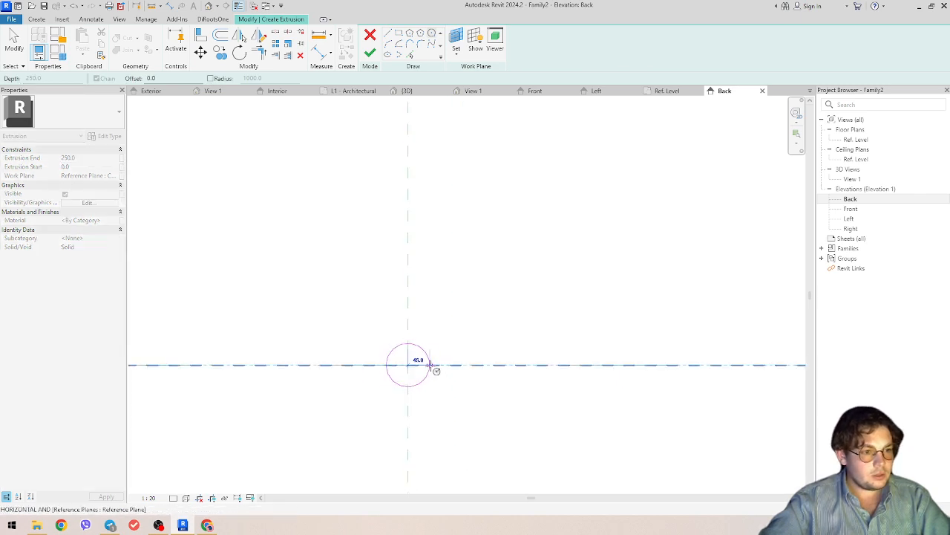
{"action": "left_click", "coordinate": [437, 390]}
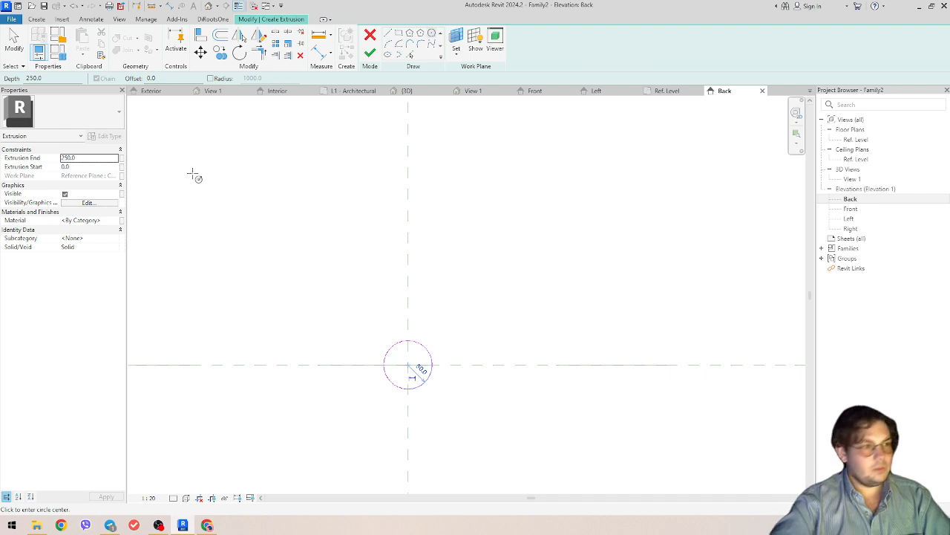
{"action": "left_click", "coordinate": [96, 159]}
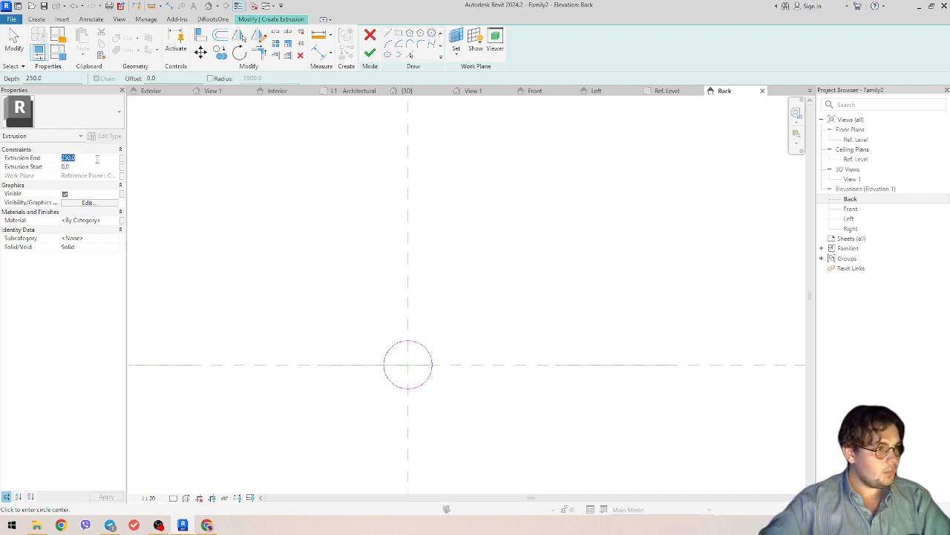
{"action": "type", "text": "25"}
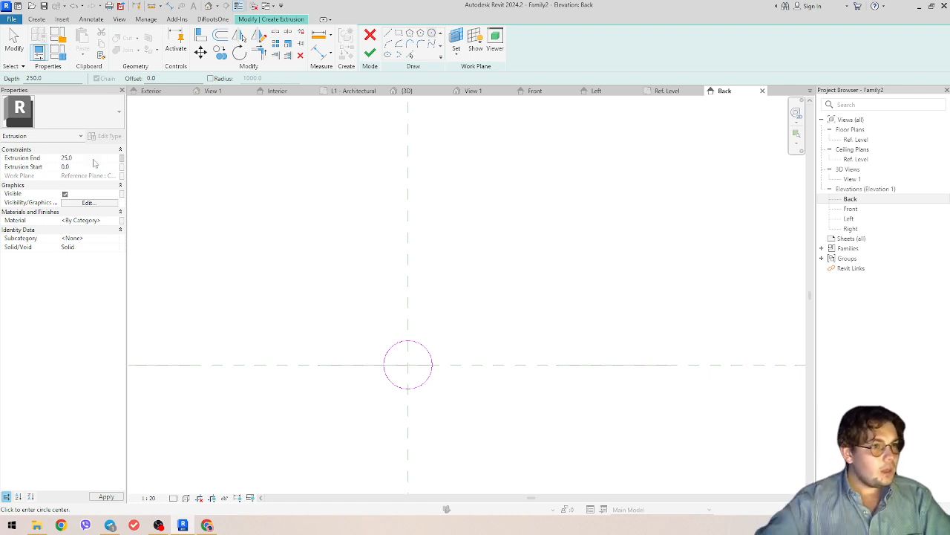
{"action": "left_click", "coordinate": [370, 52]}
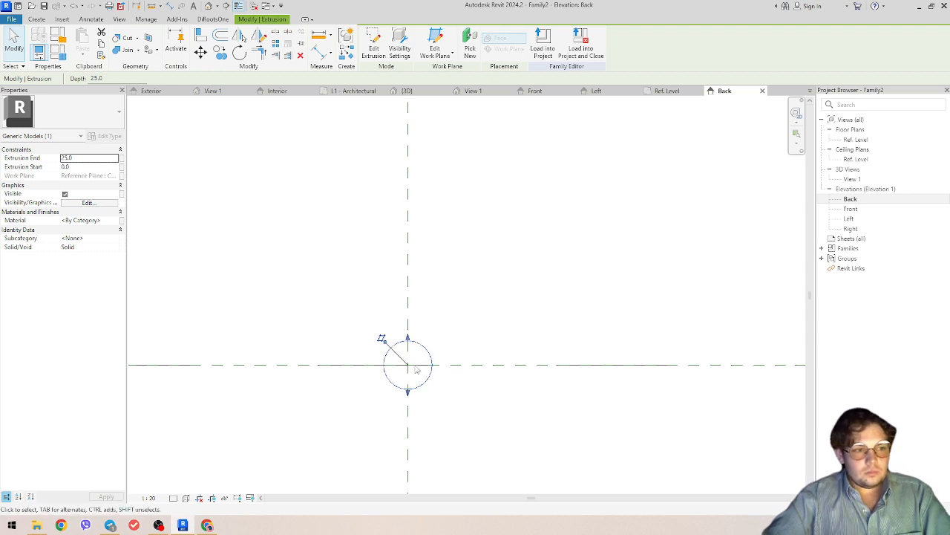
{"action": "middle_click_drag", "start_coordinate": [505, 282], "coordinate": [551, 279]}
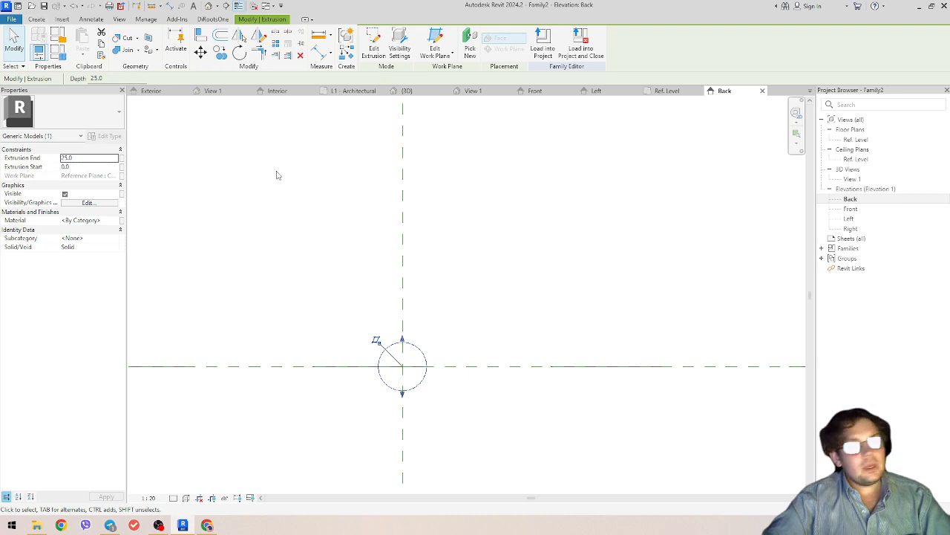
- In the Ref. Level plan, sketch a sweep path going down from the extrusion, then right
{"action": "left_click", "coordinate": [661, 93]}
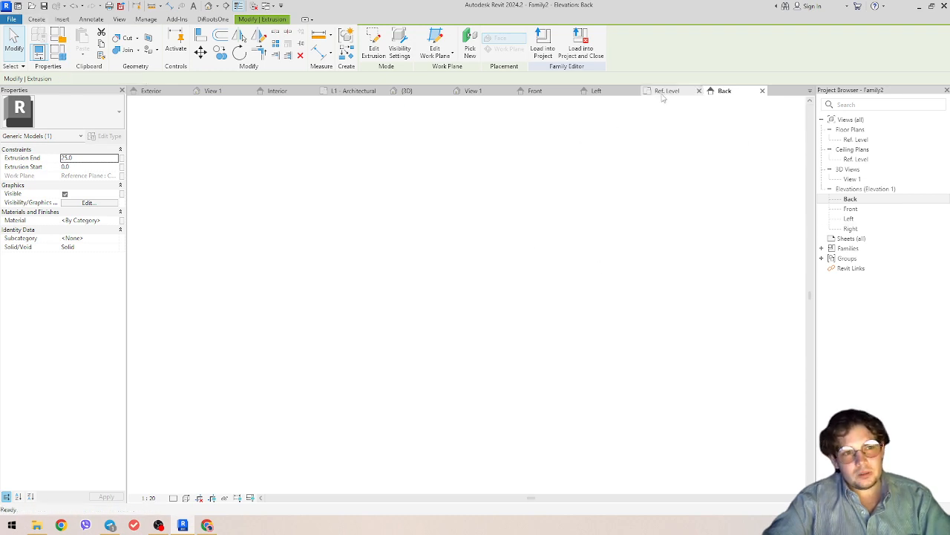
{"action": "scroll", "coordinate": [476, 304], "scroll_direction": "up", "scroll_amount": 5}
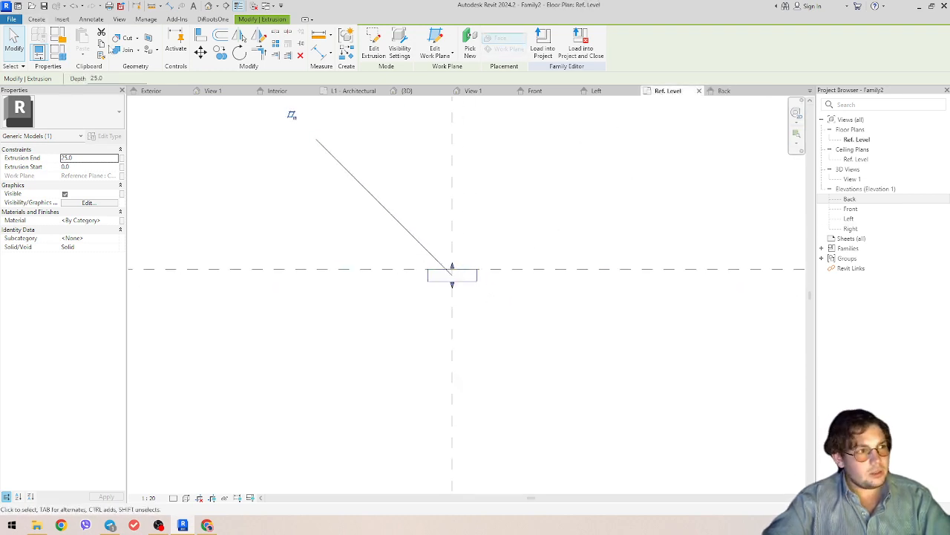
{"action": "left_click", "coordinate": [35, 20]}
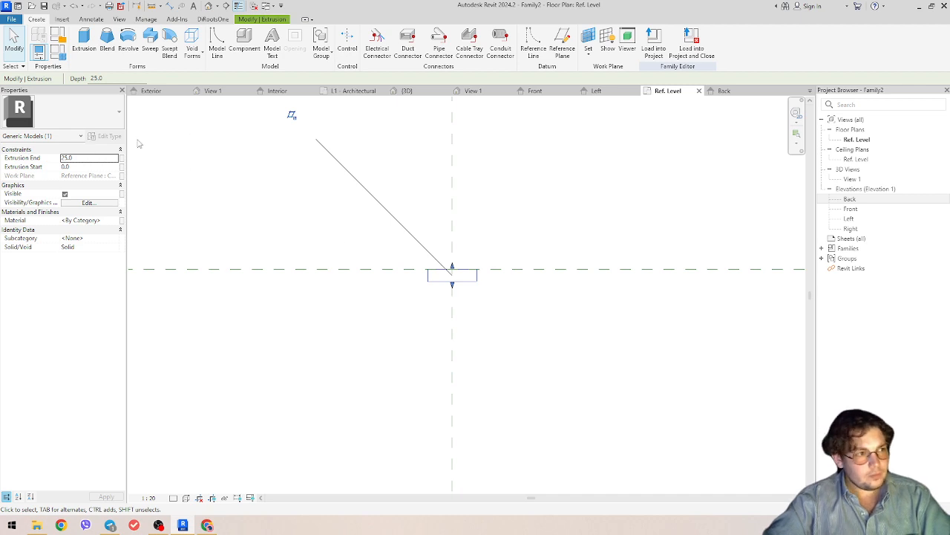
{"action": "left_click", "coordinate": [150, 41]}
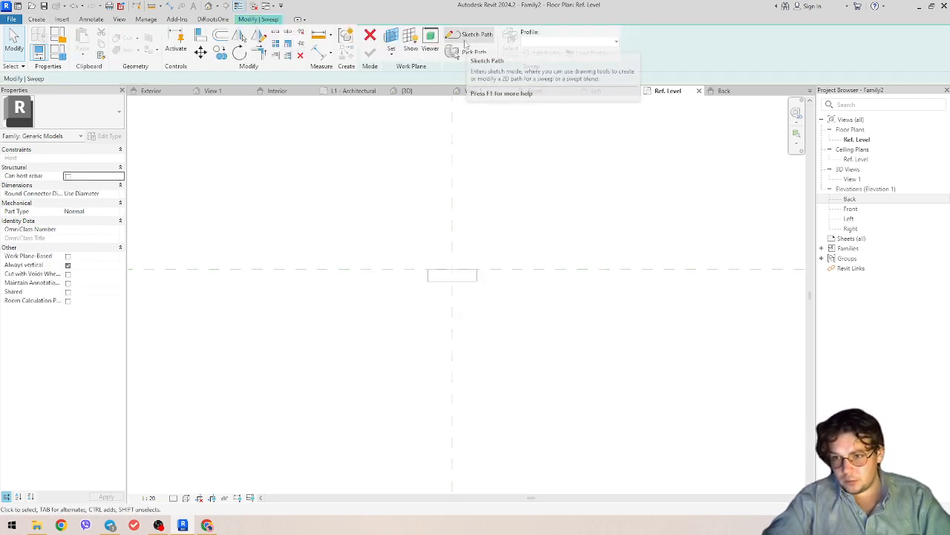
{"action": "left_click", "coordinate": [467, 37]}
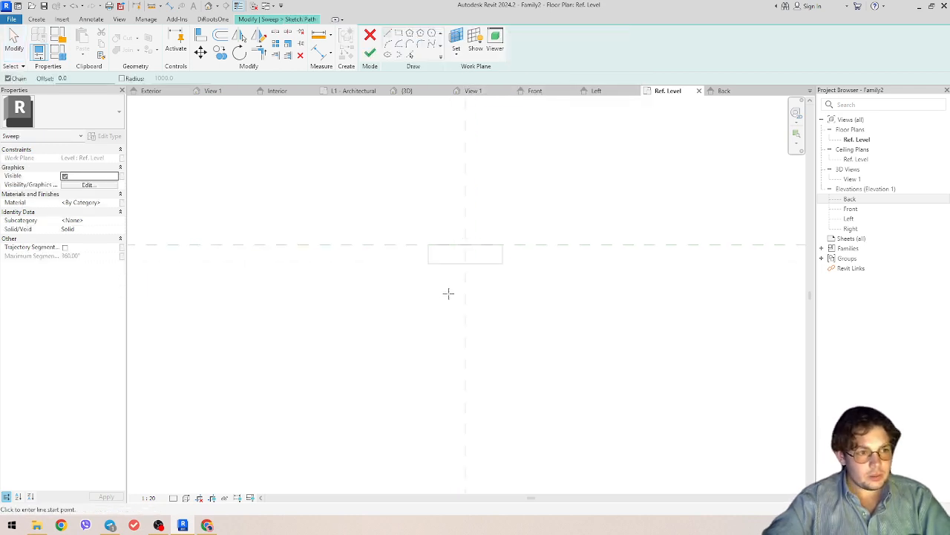
{"action": "left_click", "coordinate": [466, 263]}
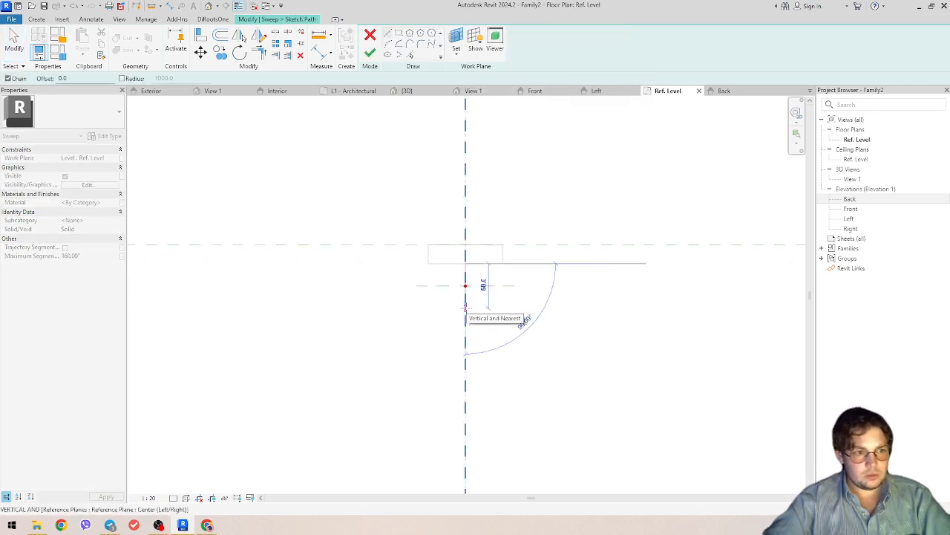
{"action": "left_click", "coordinate": [466, 316]}
{"action": "left_click", "coordinate": [610, 315]}
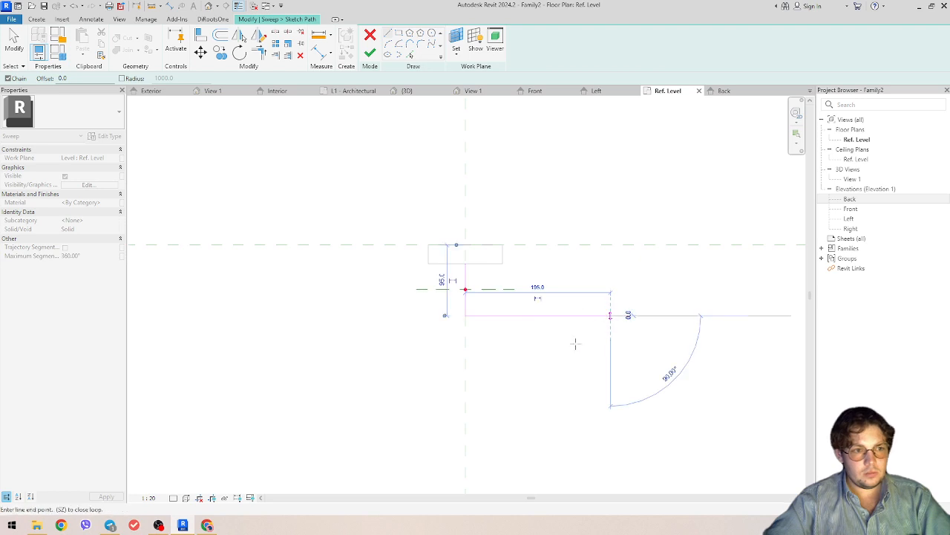
{"action": "key", "text": "Escape"}
{"action": "key", "text": "Escape"}
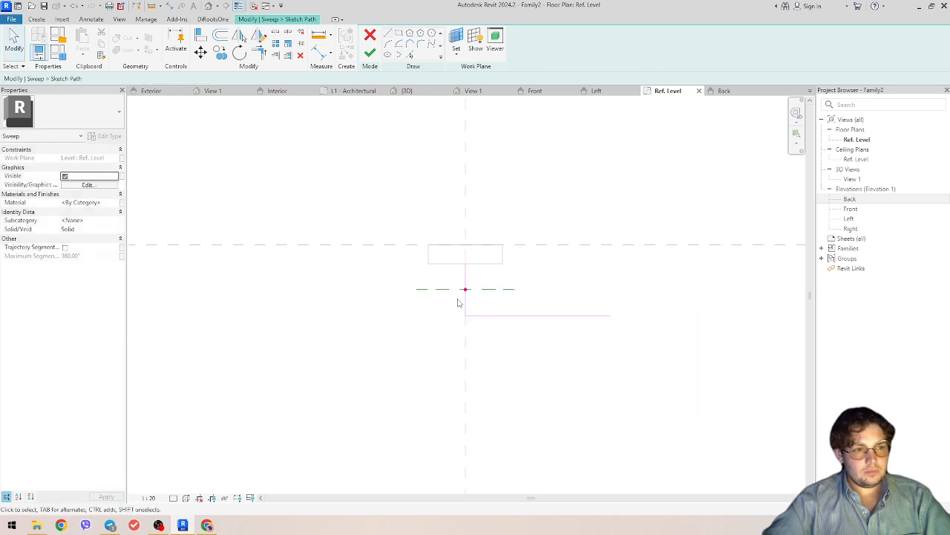
- Round the path corner with a 30-radius fillet arc
{"action": "left_click", "coordinate": [410, 45]}
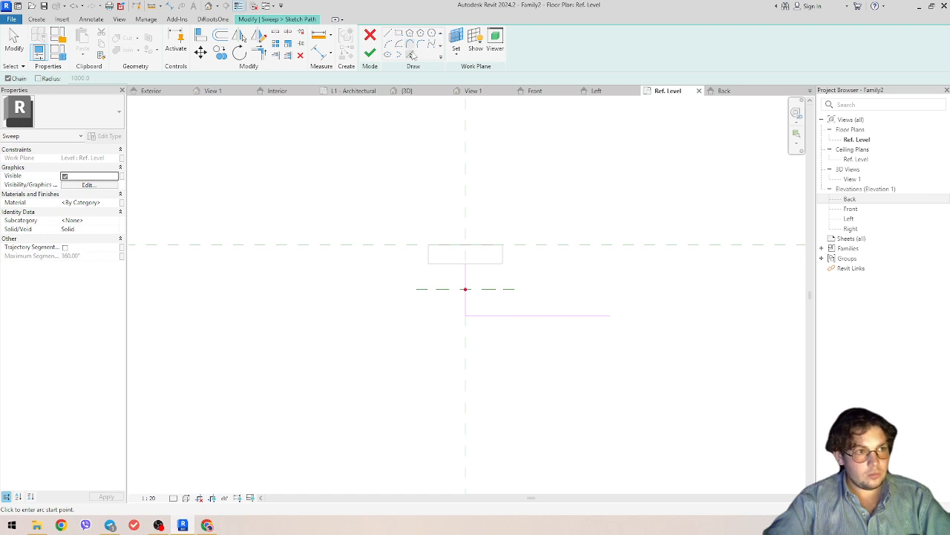
{"action": "key", "text": "Escape"}
{"action": "left_click", "coordinate": [467, 303]}
{"action": "left_click", "coordinate": [479, 317]}
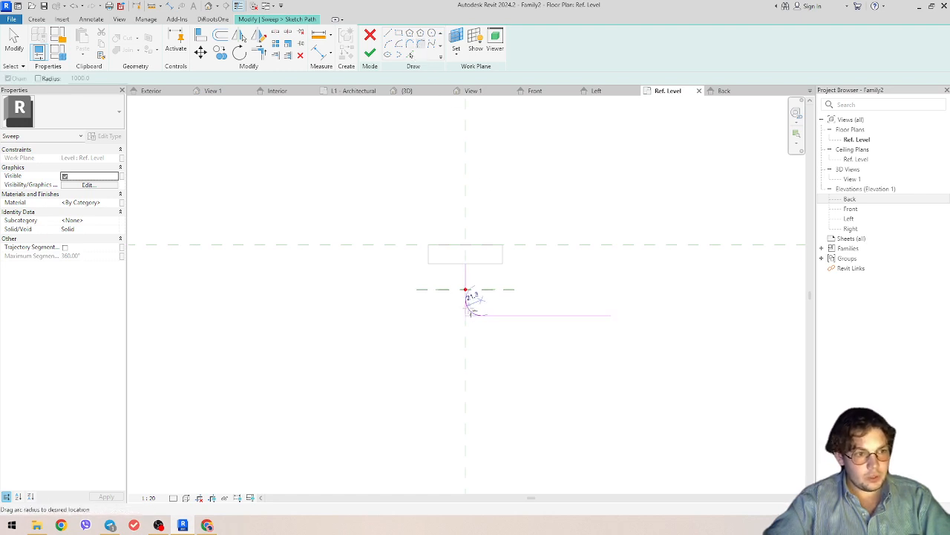
{"action": "left_click", "coordinate": [476, 299]}
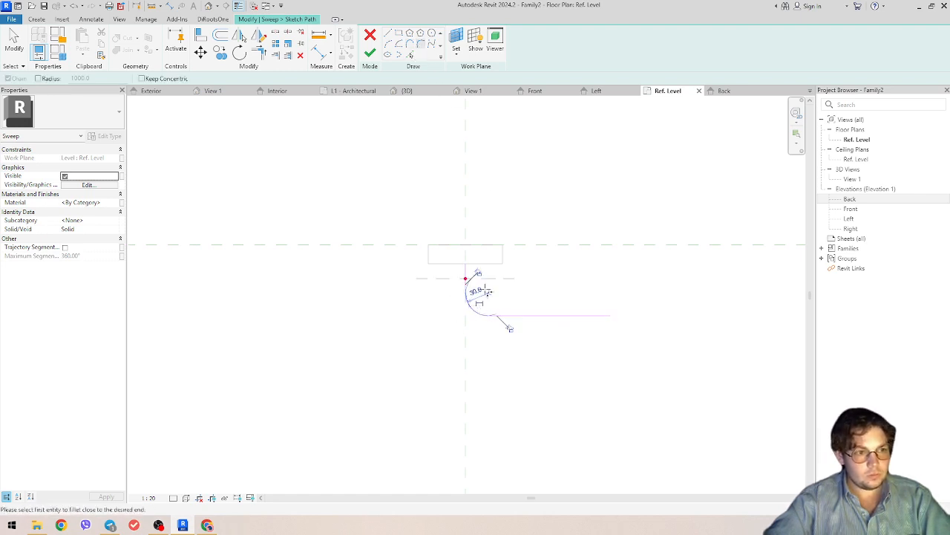
{"action": "scroll", "coordinate": [482, 321], "scroll_direction": "up", "scroll_amount": 2}
{"action": "scroll", "coordinate": [460, 327], "scroll_direction": "down", "scroll_amount": 2}
{"action": "scroll", "coordinate": [454, 324], "scroll_direction": "up", "scroll_amount": 1}
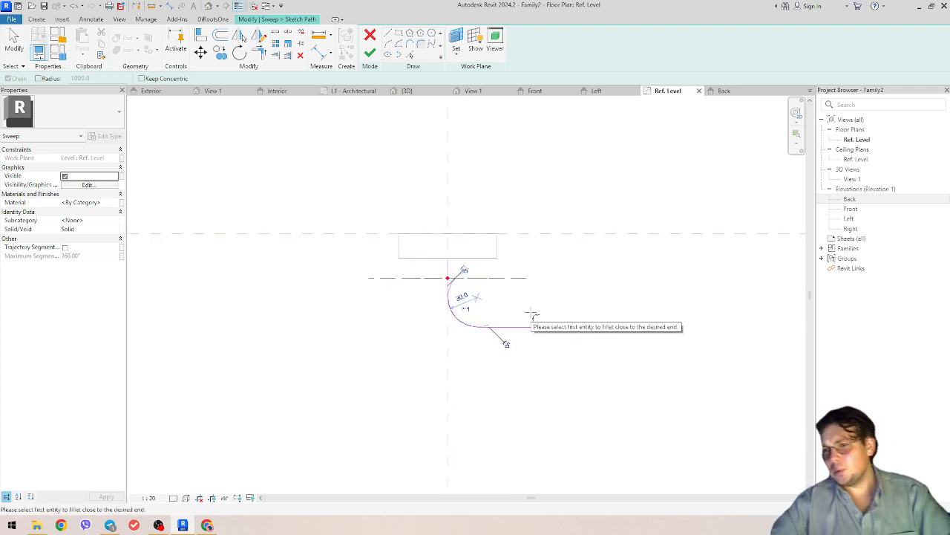
{"action": "key", "text": "Escape"}
{"action": "left_click", "coordinate": [452, 316]}
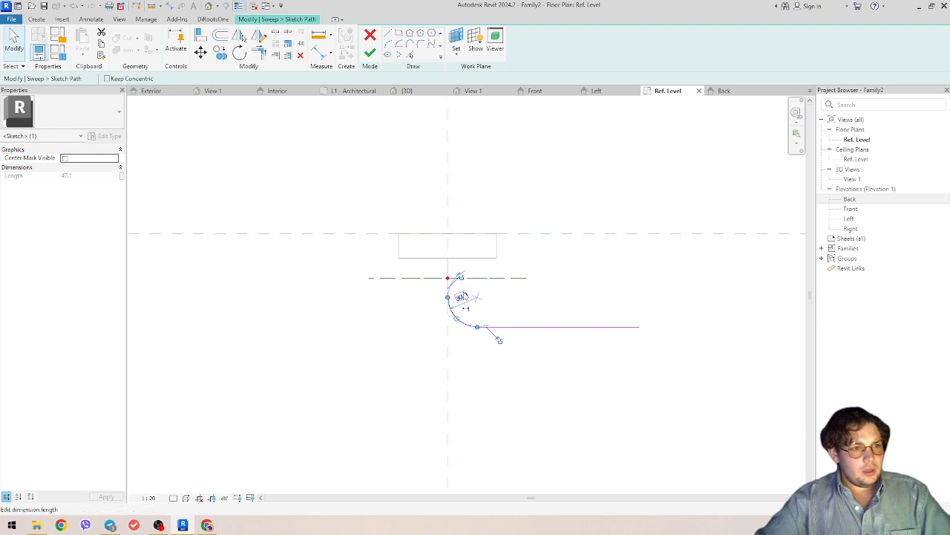
{"action": "scroll", "coordinate": [465, 297], "scroll_direction": "up", "scroll_amount": 2}
{"action": "scroll", "coordinate": [464, 297], "scroll_direction": "up", "scroll_amount": 2}
{"action": "scroll", "coordinate": [488, 275], "scroll_direction": "down", "scroll_amount": 3}
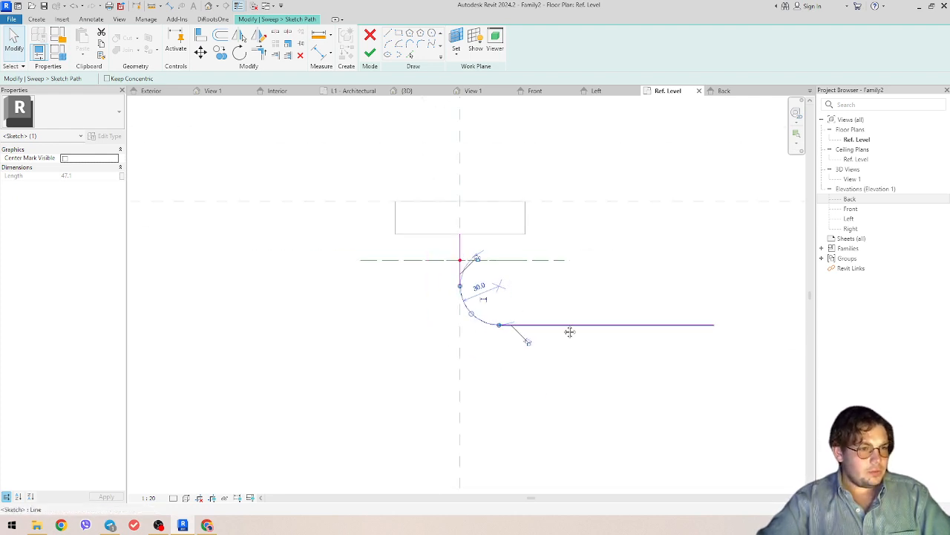
{"action": "middle_click_drag", "start_coordinate": [570, 332], "coordinate": [466, 353]}
{"action": "left_click", "coordinate": [493, 324]}
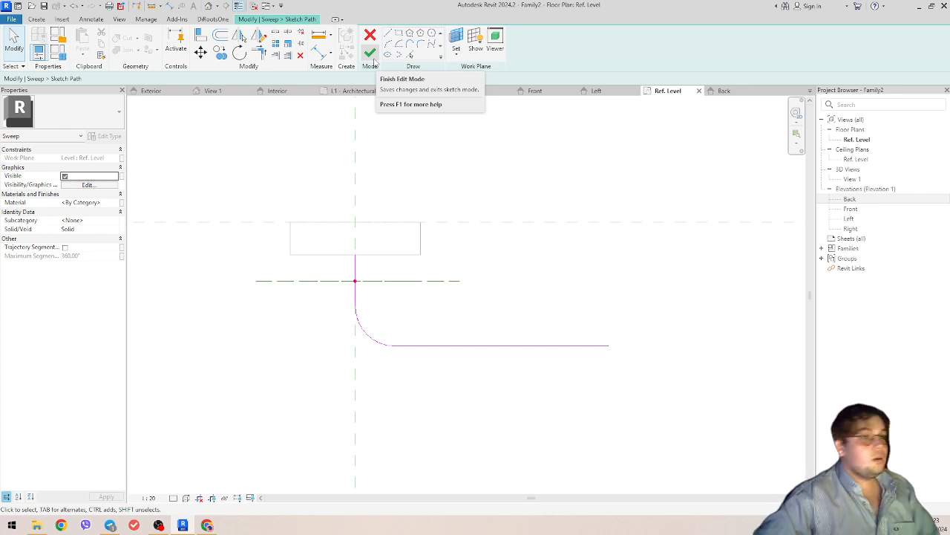
- Sketch a radius-15 circular profile in the Back elevation at the path end and finish the sweep
{"action": "left_click", "coordinate": [373, 60]}
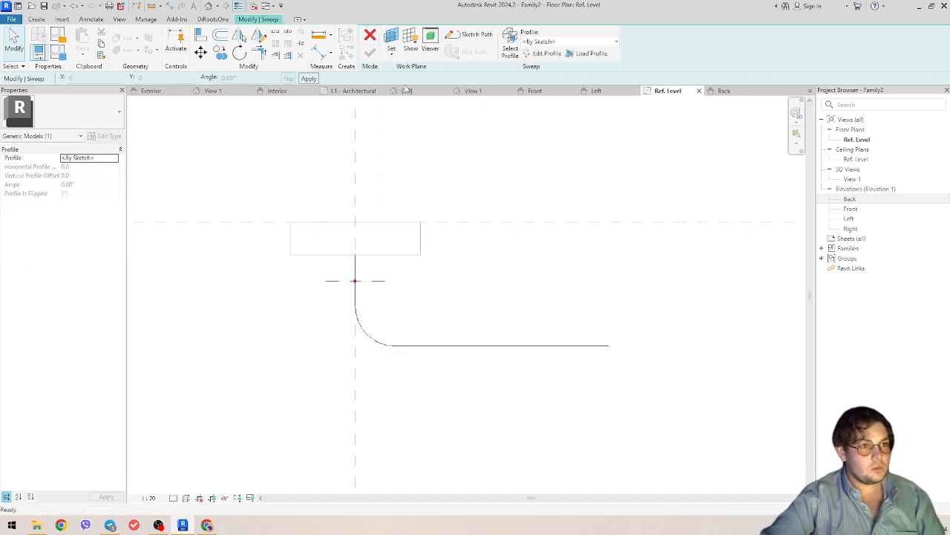
{"action": "left_click", "coordinate": [546, 54]}
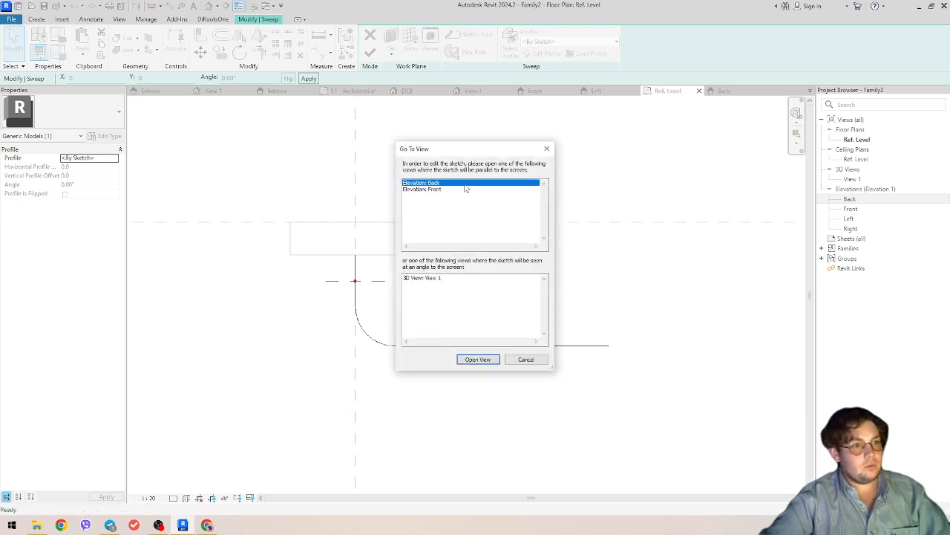
{"action": "left_click", "coordinate": [477, 359]}
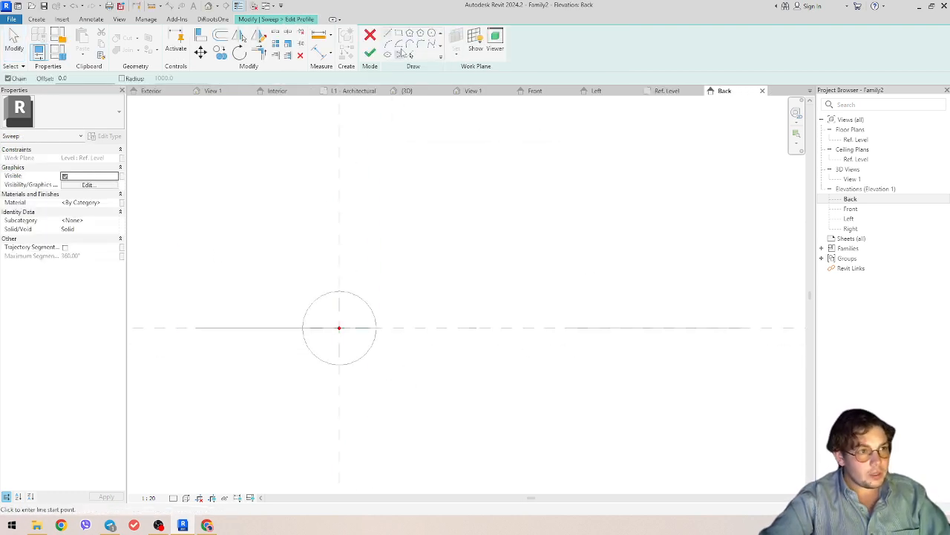
{"action": "scroll", "coordinate": [355, 334], "scroll_direction": "up", "scroll_amount": 3}
{"action": "left_click", "coordinate": [355, 334]}
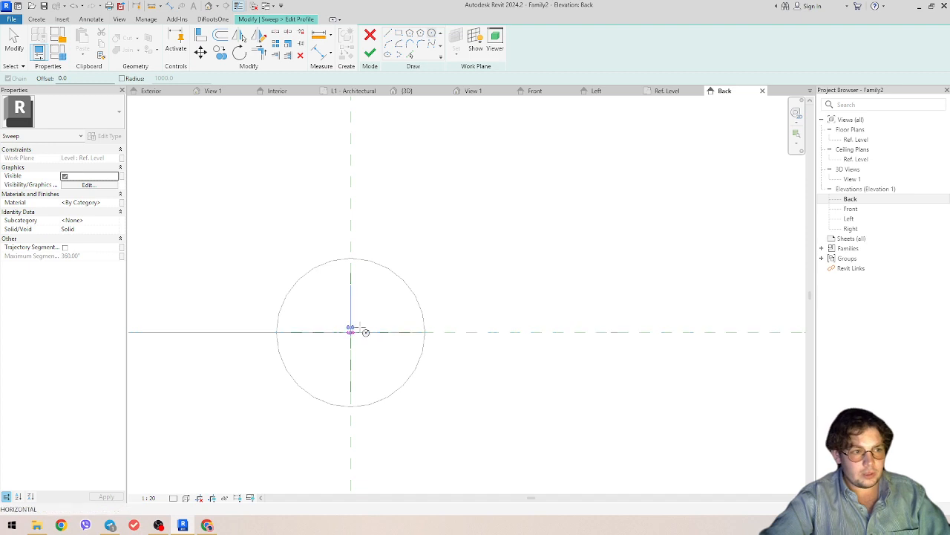
{"action": "left_click", "coordinate": [370, 341]}
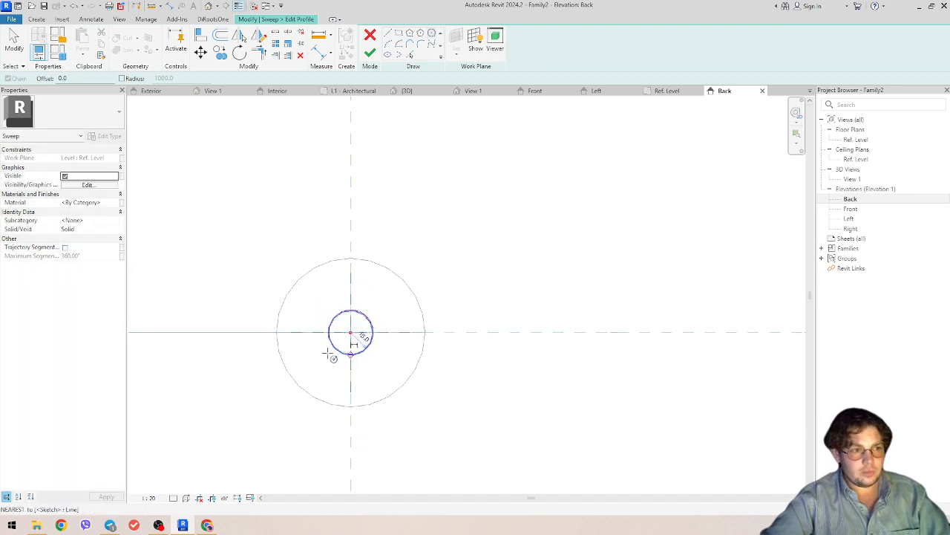
{"action": "left_click", "coordinate": [370, 52]}
{"action": "left_click", "coordinate": [370, 52]}
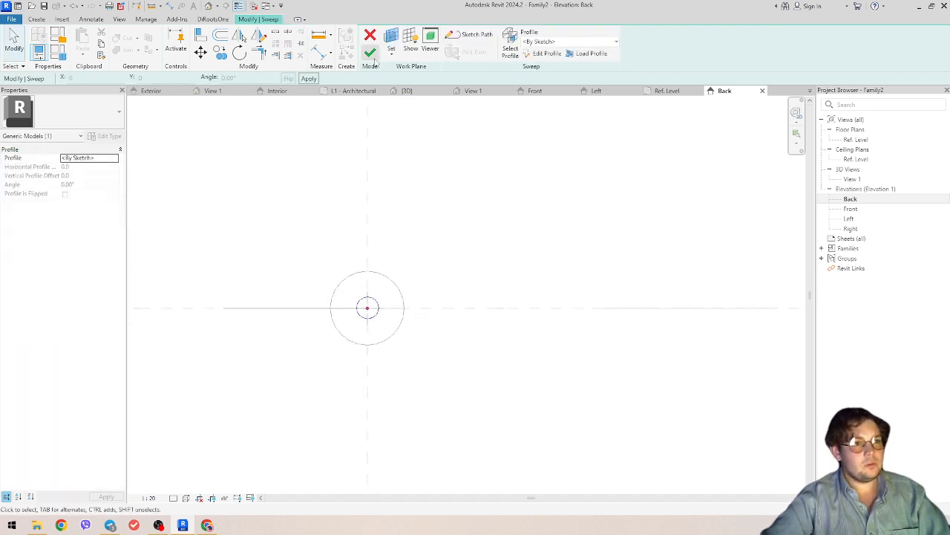
{"action": "scroll", "coordinate": [392, 261], "scroll_direction": "down", "scroll_amount": 1}
{"action": "middle_click_drag", "start_coordinate": [391, 262], "coordinate": [428, 349]}
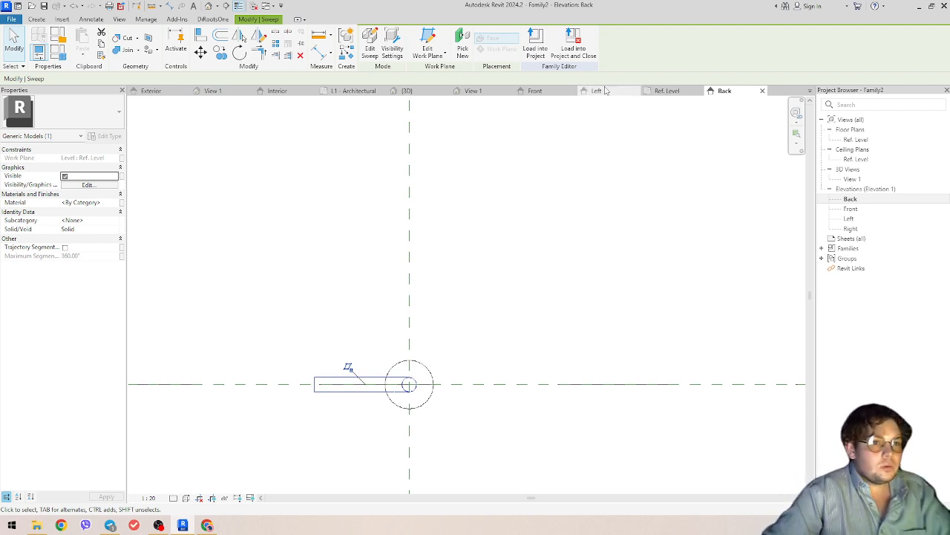
- Open 3D View 1 and orbit to view the lever handle and rose from above and the side
{"action": "left_click", "coordinate": [856, 180]}
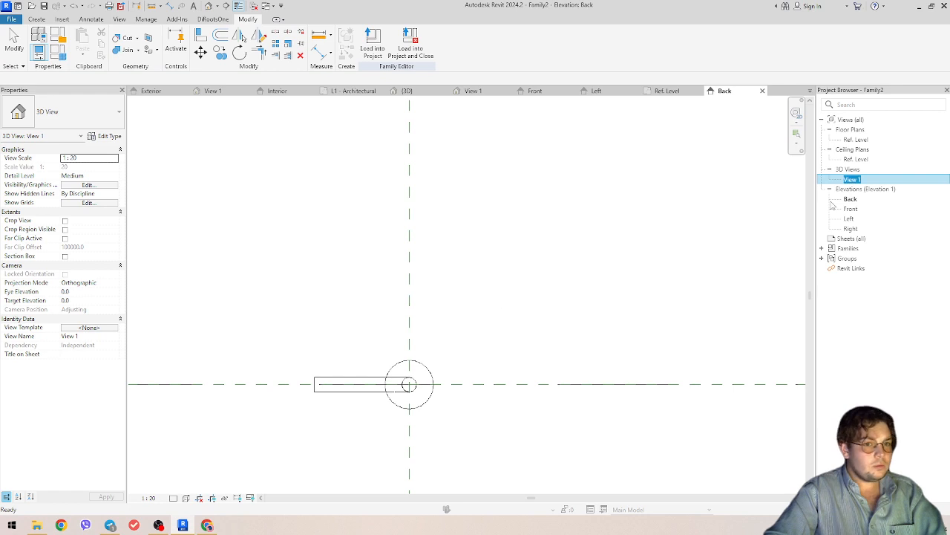
{"action": "left_click", "coordinate": [876, 179]}
{"action": "left_click", "coordinate": [754, 202]}
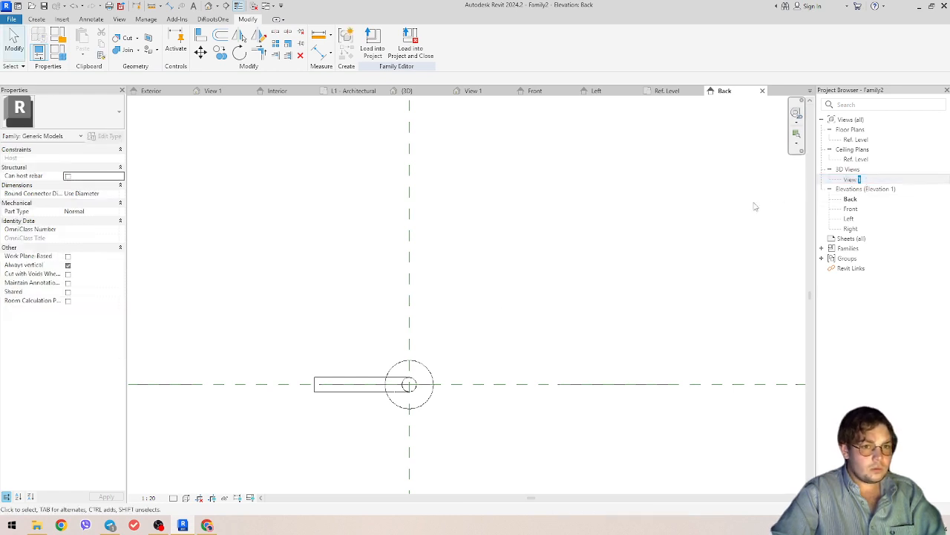
{"action": "double_click", "coordinate": [881, 179]}
{"action": "scroll", "coordinate": [458, 297], "scroll_direction": "down", "scroll_amount": 2}
{"action": "middle_click_drag", "start_coordinate": [475, 279], "coordinate": [446, 236], "text": "shift"}
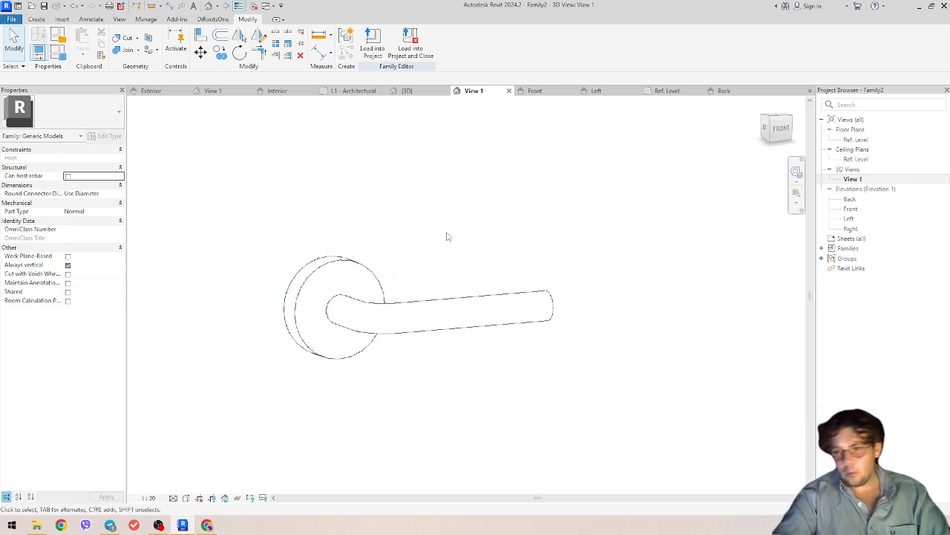
{"action": "middle_click_drag", "start_coordinate": [446, 236], "coordinate": [398, 390], "text": "shift"}
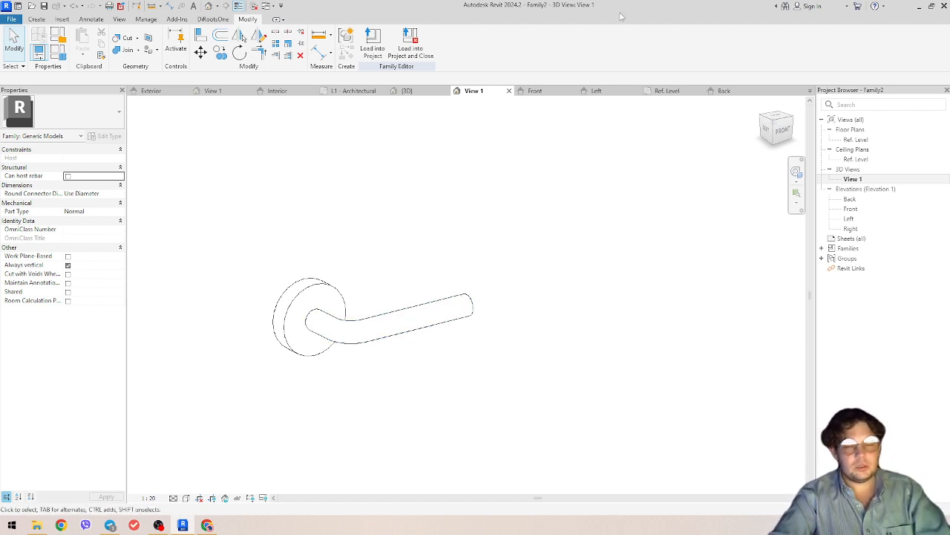
{"action": "left_click", "coordinate": [12, 19]}
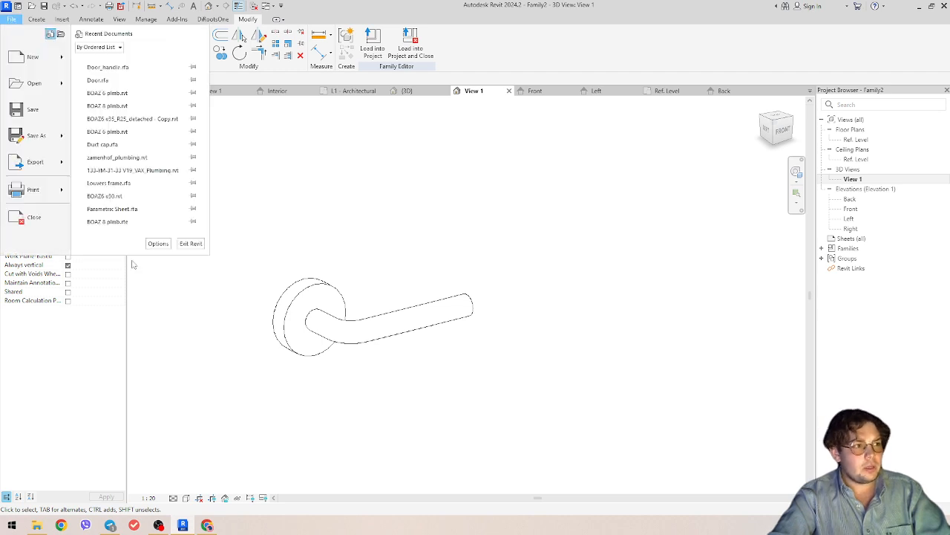
- Save the family as 'handle'
{"action": "mouse_move", "coordinate": [22, 138]}
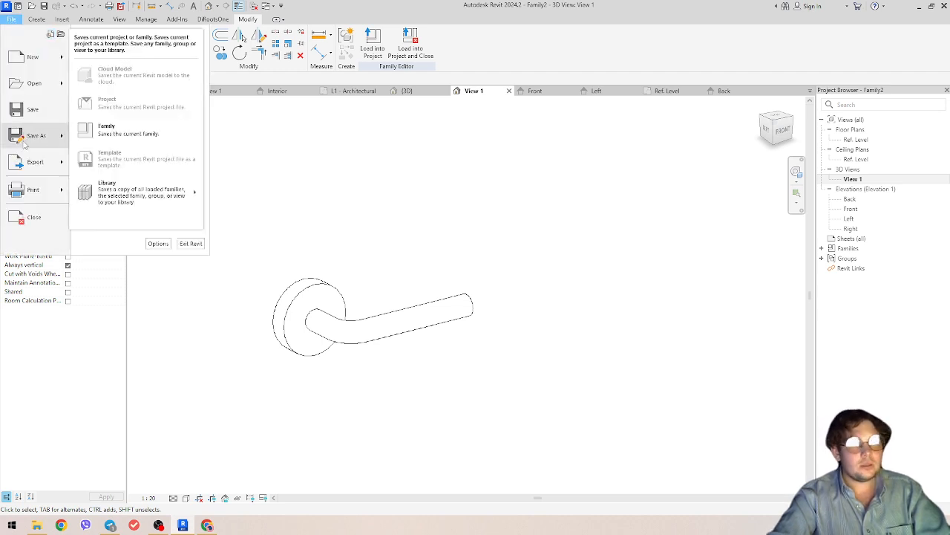
{"action": "left_click", "coordinate": [123, 137]}
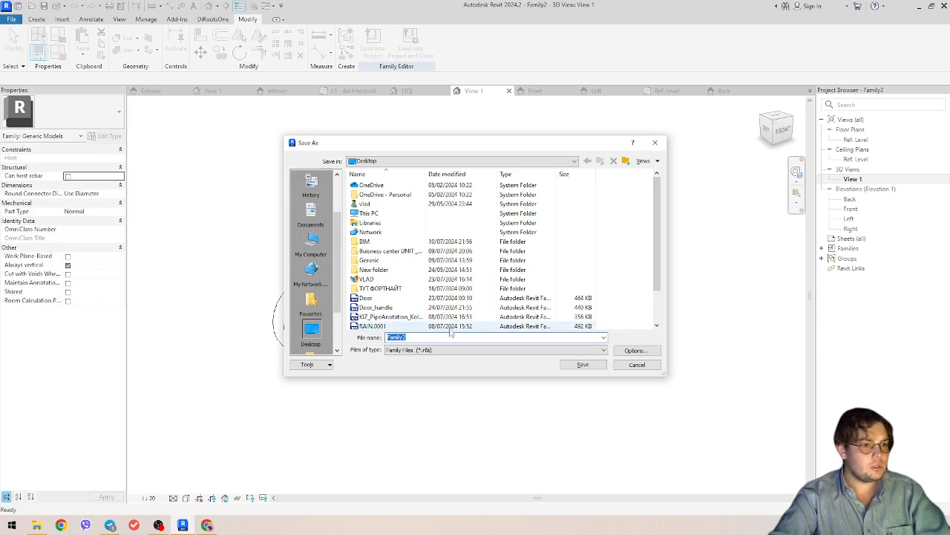
{"action": "type", "text": "H"}
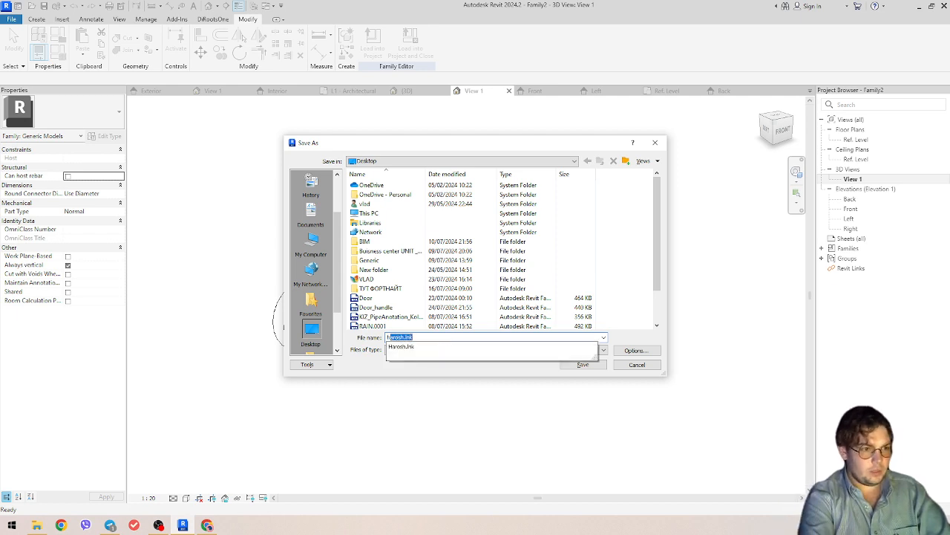
{"action": "type", "text": "andle"}
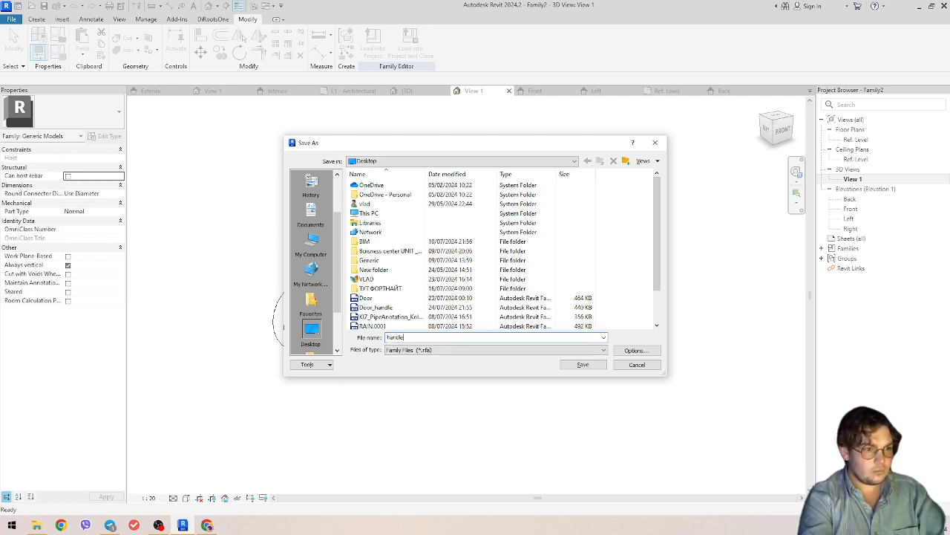
{"action": "left_click", "coordinate": [563, 366]}
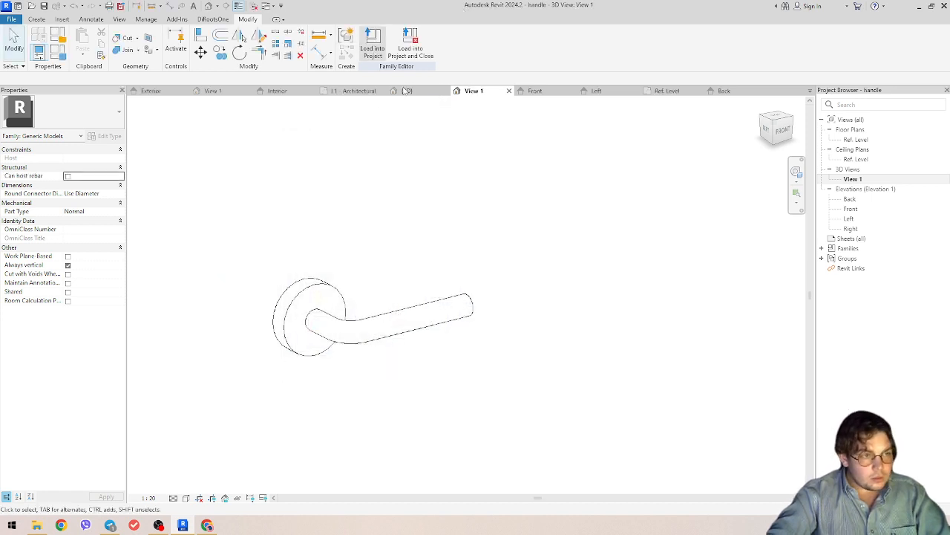
- Load the handle into Door.rfa only, excluding Project1
{"action": "left_click", "coordinate": [410, 45]}
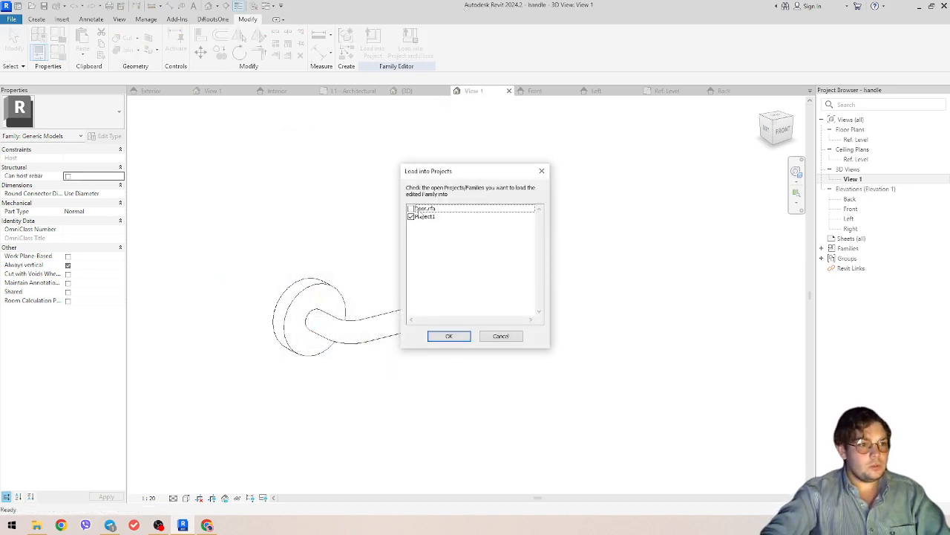
{"action": "left_click", "coordinate": [413, 209]}
{"action": "left_click", "coordinate": [410, 216]}
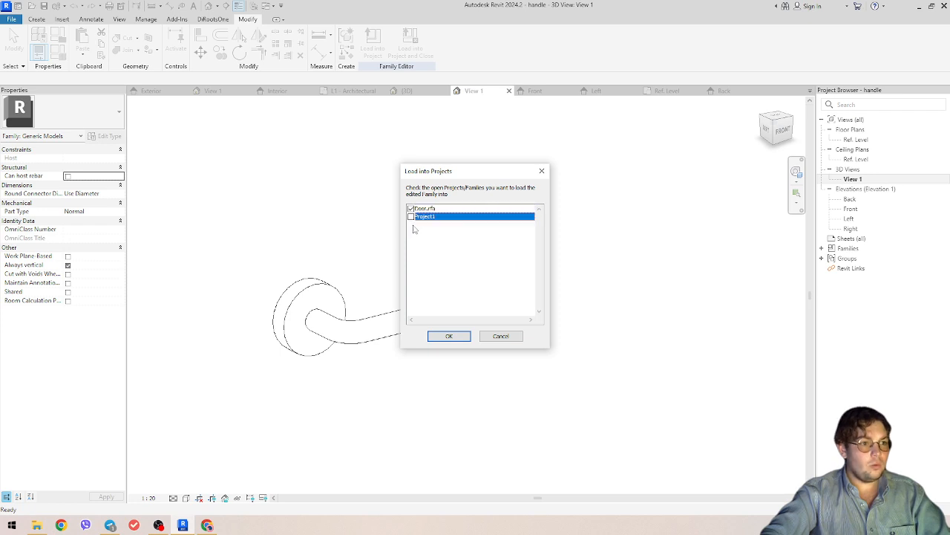
{"action": "left_click", "coordinate": [449, 338]}
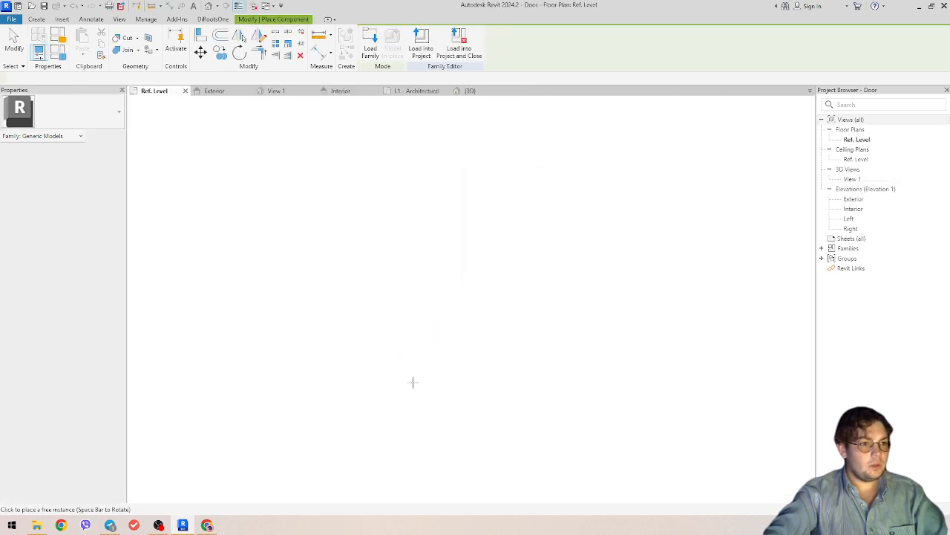
- Place one handle beside the door panel
{"action": "scroll", "coordinate": [448, 367], "scroll_direction": "up", "scroll_amount": 2}
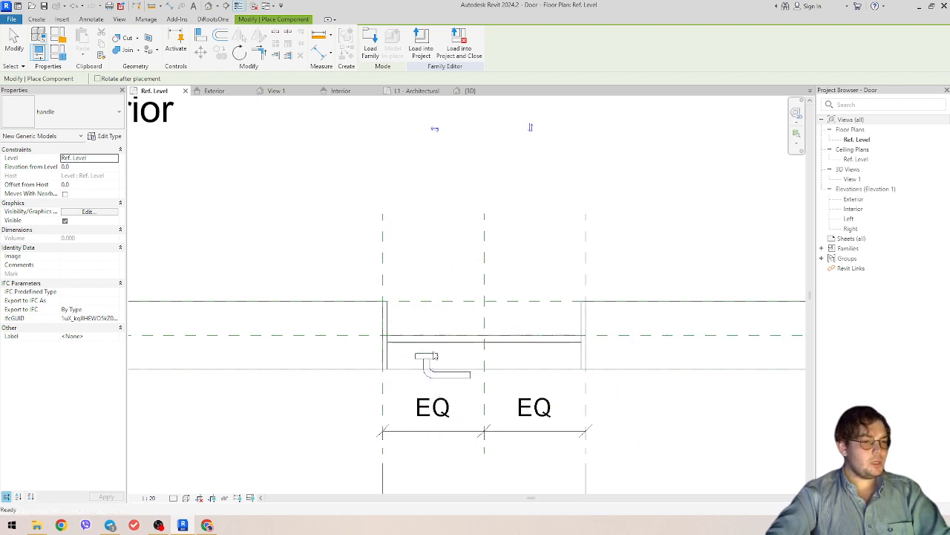
{"action": "left_click", "coordinate": [427, 349]}
{"action": "key", "text": "Escape"}
{"action": "scroll", "coordinate": [438, 341], "scroll_direction": "up", "scroll_amount": 2}
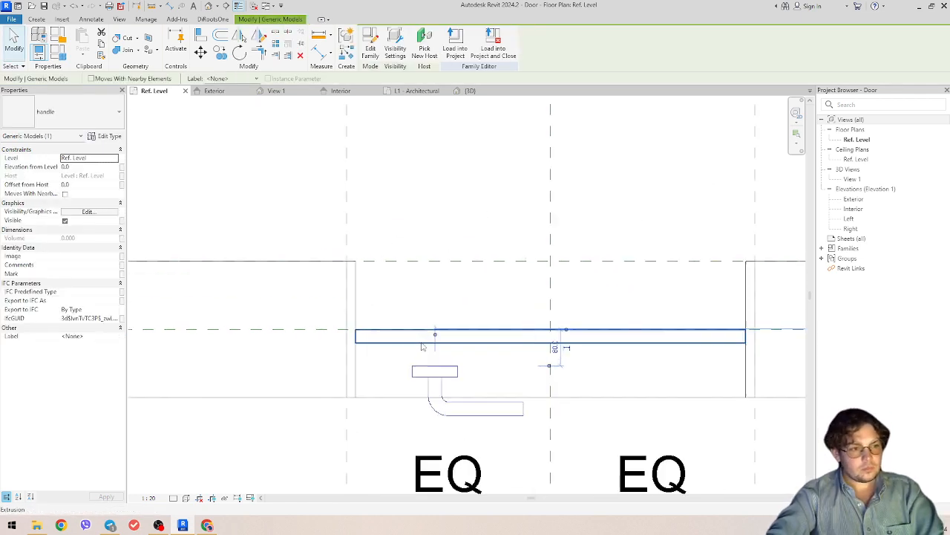
- Align the handle's back to the door panel face with AL
{"action": "key", "text": "a"}
{"action": "key", "text": "l"}
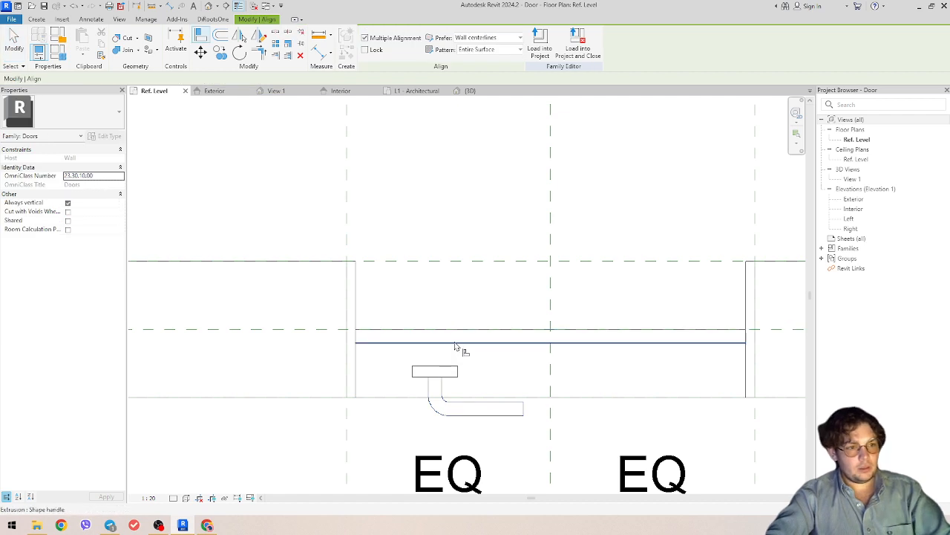
{"action": "left_click", "coordinate": [432, 344]}
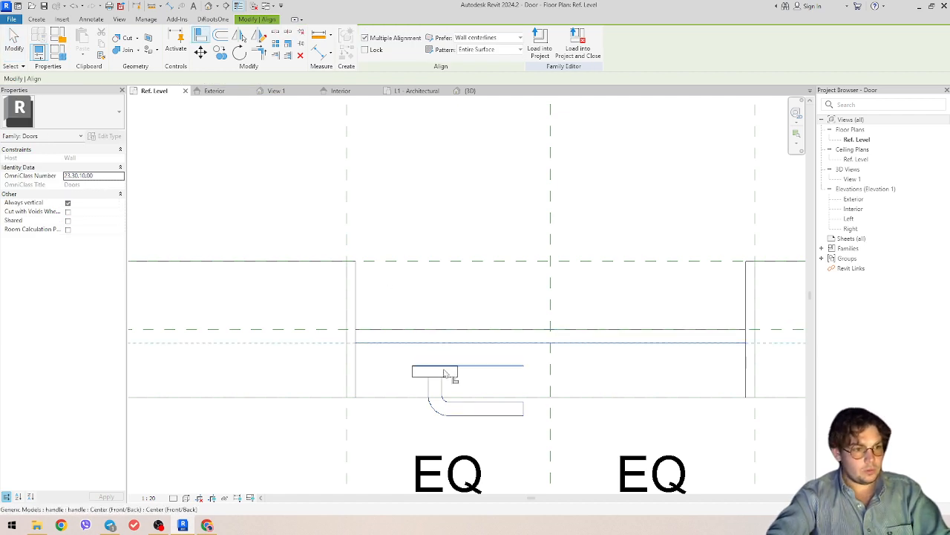
{"action": "left_click", "coordinate": [444, 366]}
{"action": "key", "text": "Escape"}
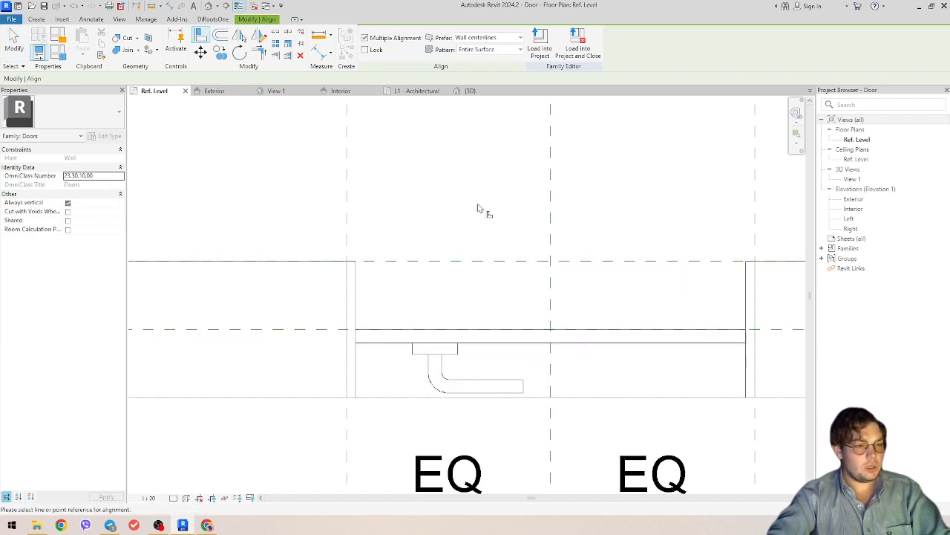
{"action": "key", "text": "Escape"}
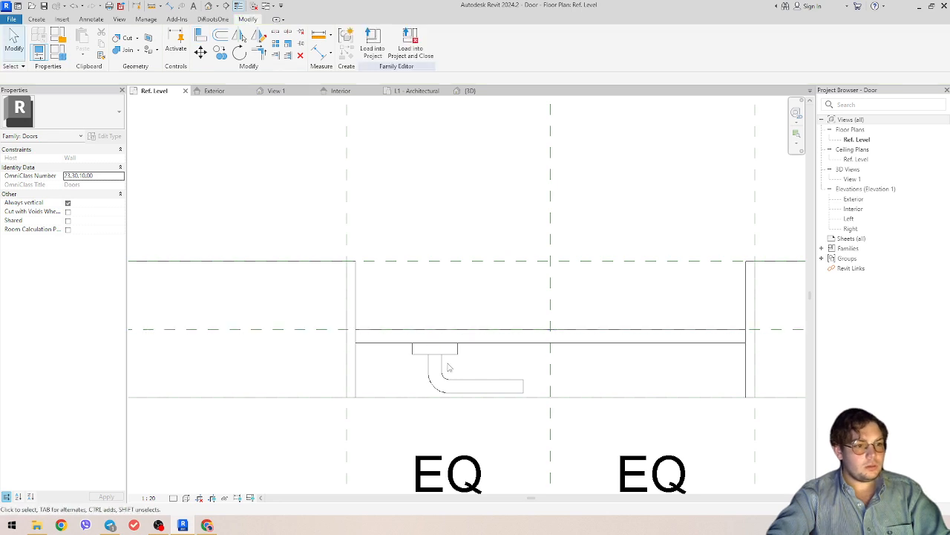
- Mirror the handle to the other side of the door
{"action": "left_click", "coordinate": [446, 366]}
{"action": "left_click", "coordinate": [240, 37]}
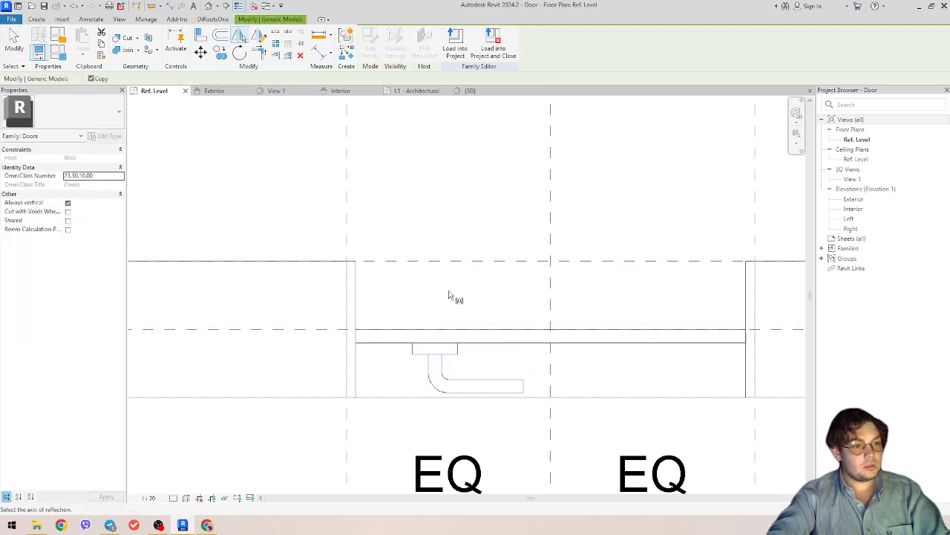
{"action": "left_click", "coordinate": [480, 344]}
{"action": "key", "text": "Escape"}
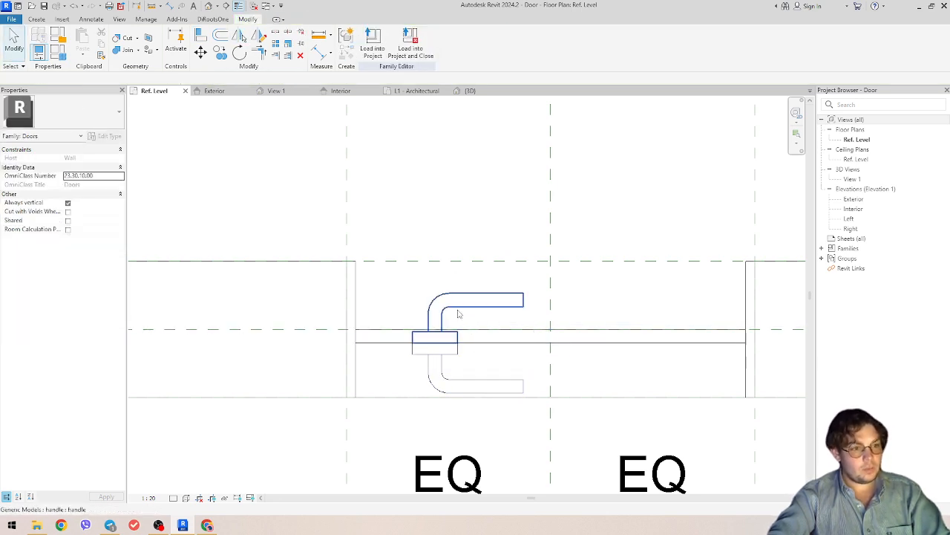
- Move the mirrored upper handle up above the door panel
{"action": "key", "text": "l"}
{"action": "left_click", "coordinate": [342, 329]}
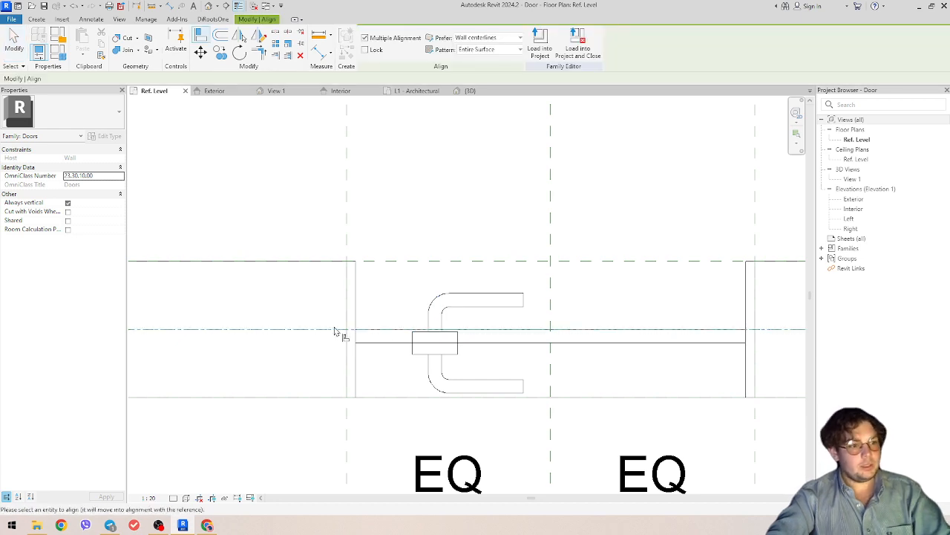
{"action": "key", "text": "Escape"}
{"action": "key", "text": "Escape"}
{"action": "left_click", "coordinate": [444, 315]}
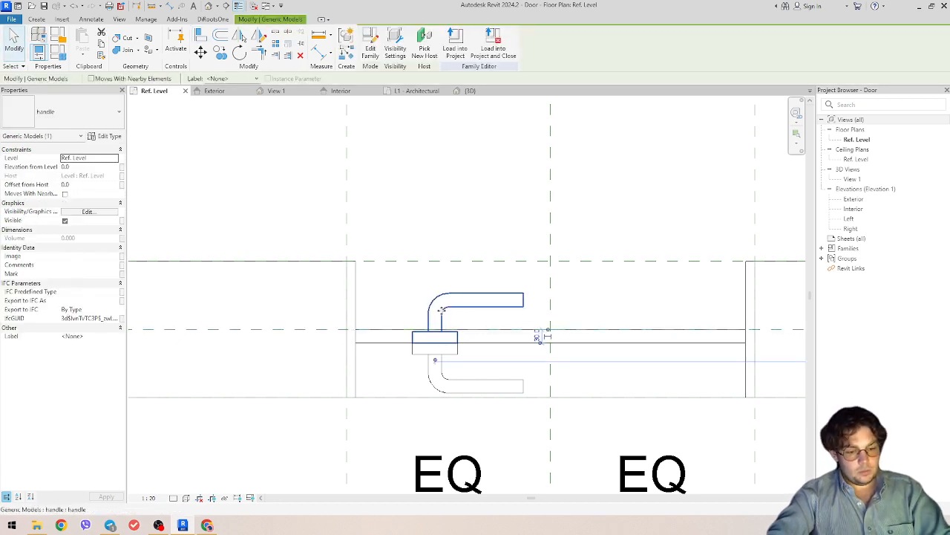
{"action": "key", "text": "m"}
{"action": "key", "text": "v"}
{"action": "left_click", "coordinate": [442, 310]}
{"action": "left_click", "coordinate": [443, 289]}
- Align the upper handle to the horizontal reference plane
{"action": "key", "text": "m"}
{"action": "key", "text": "v"}
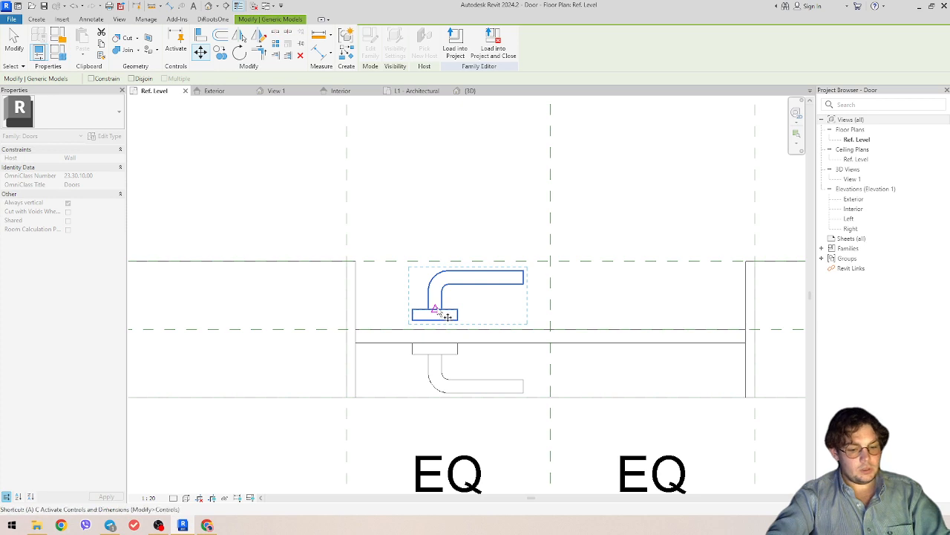
{"action": "key", "text": "l"}
{"action": "left_click", "coordinate": [336, 329]}
{"action": "left_click", "coordinate": [445, 322]}
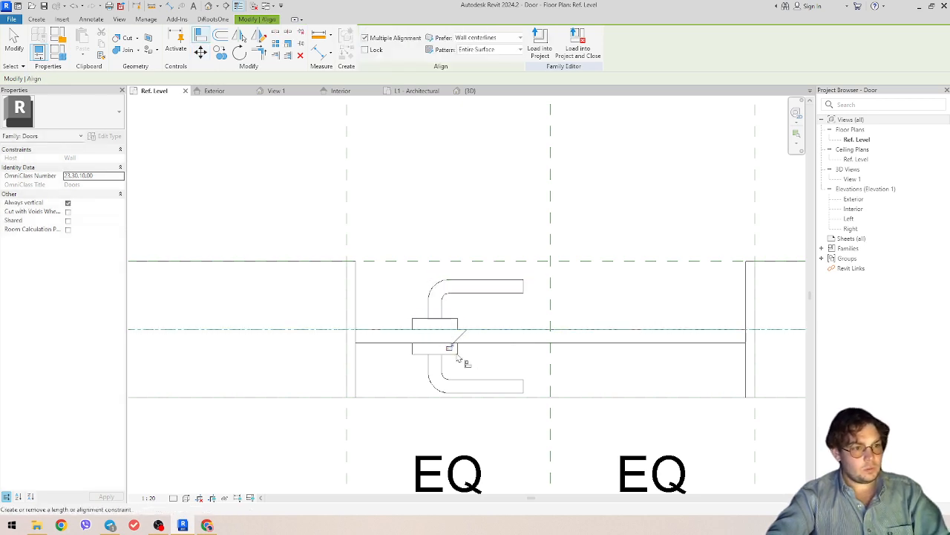
{"action": "key", "text": "Escape"}
- Select the door handle and show the door in 3D View 1
{"action": "scroll", "coordinate": [453, 259], "scroll_direction": "down", "scroll_amount": 2}
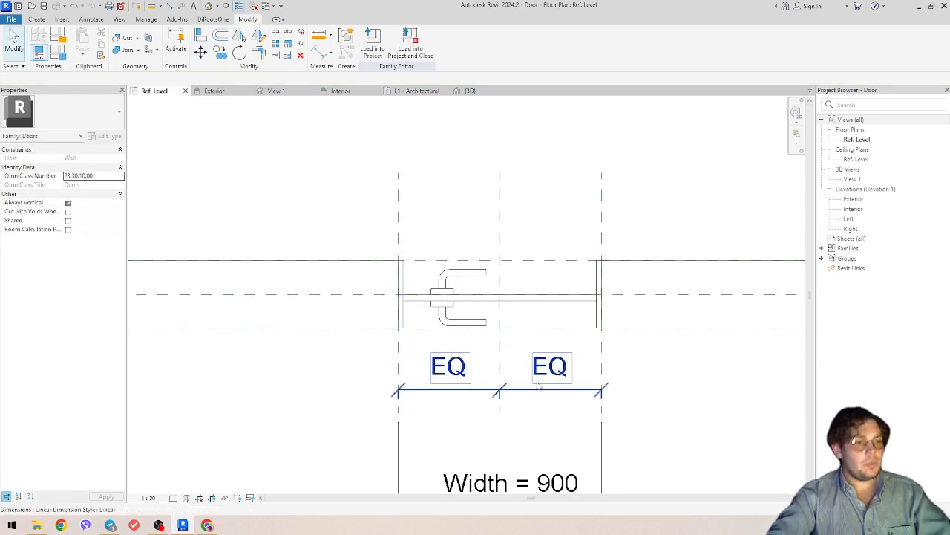
{"action": "left_click", "coordinate": [456, 319]}
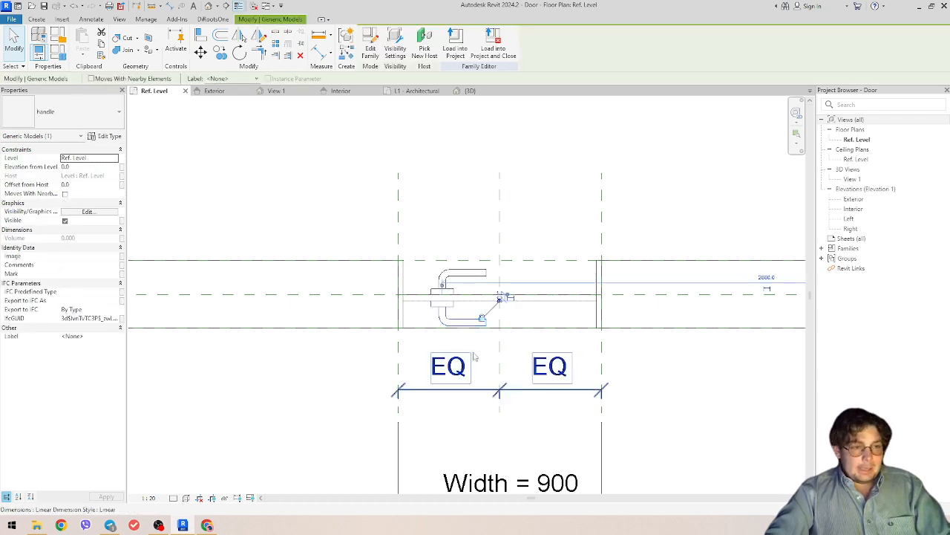
{"action": "left_click", "coordinate": [277, 91]}
{"action": "scroll", "coordinate": [442, 338], "scroll_direction": "down", "scroll_amount": 3}
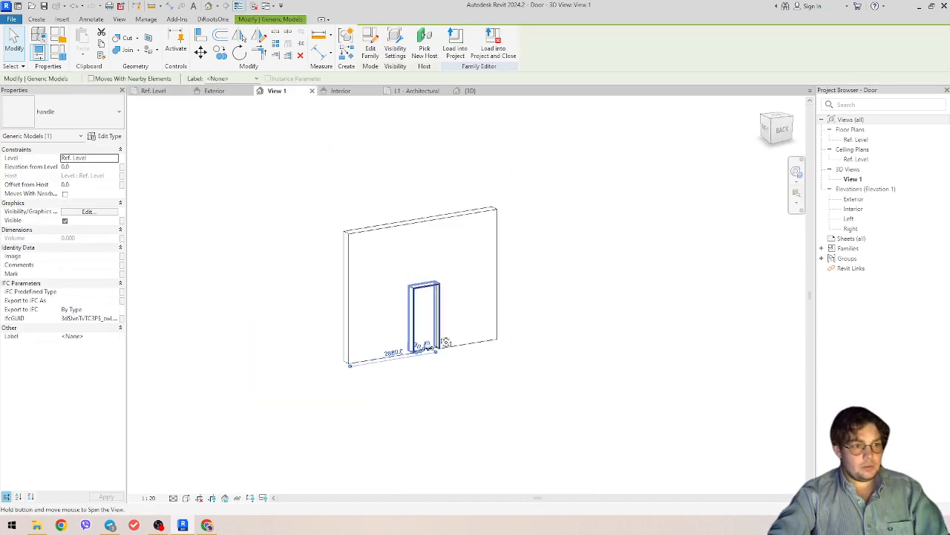
- Orbit to a near-horizontal look at the lever handle, then view the Exterior elevation
{"action": "scroll", "coordinate": [429, 346], "scroll_direction": "up", "scroll_amount": 4}
{"action": "middle_click_drag", "start_coordinate": [445, 343], "coordinate": [396, 415], "text": "shift"}
{"action": "scroll", "coordinate": [453, 330], "scroll_direction": "up", "scroll_amount": 3}
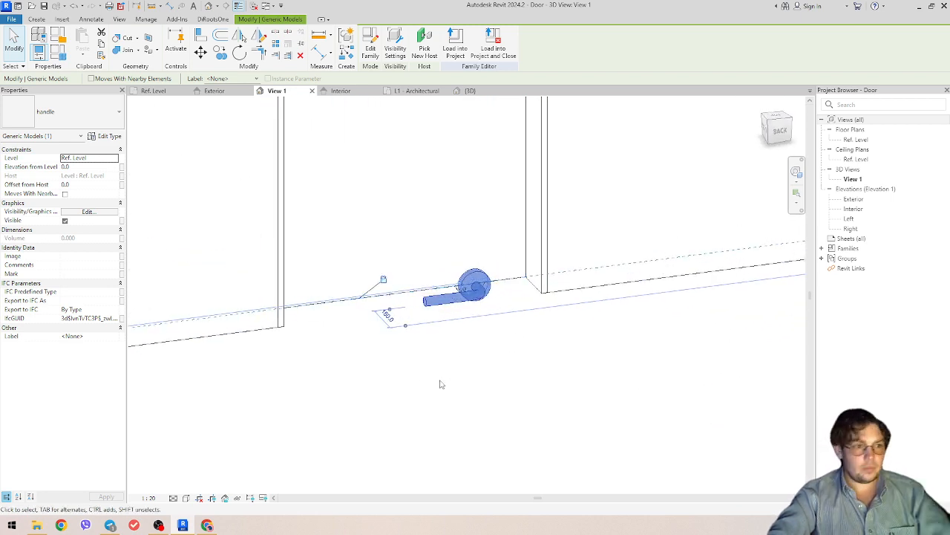
{"action": "middle_click_drag", "start_coordinate": [439, 384], "coordinate": [490, 388], "text": "shift"}
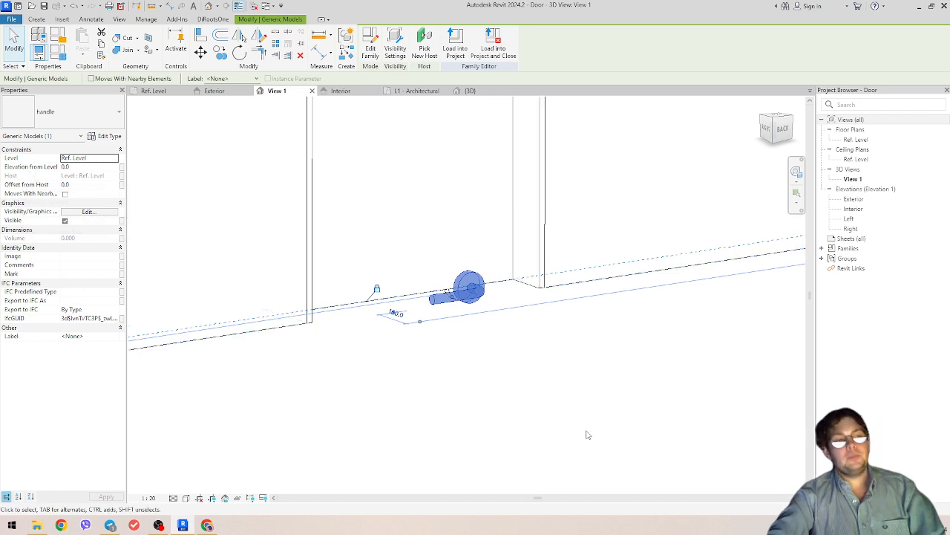
{"action": "middle_click_drag", "start_coordinate": [588, 435], "coordinate": [541, 413], "text": "shift"}
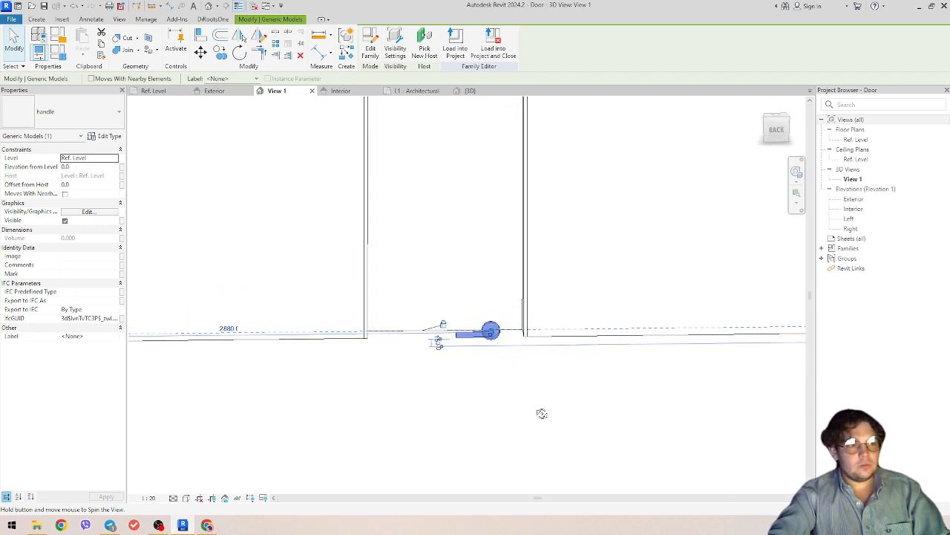
{"action": "left_click", "coordinate": [223, 92]}
{"action": "scroll", "coordinate": [429, 327], "scroll_direction": "up", "scroll_amount": 5}
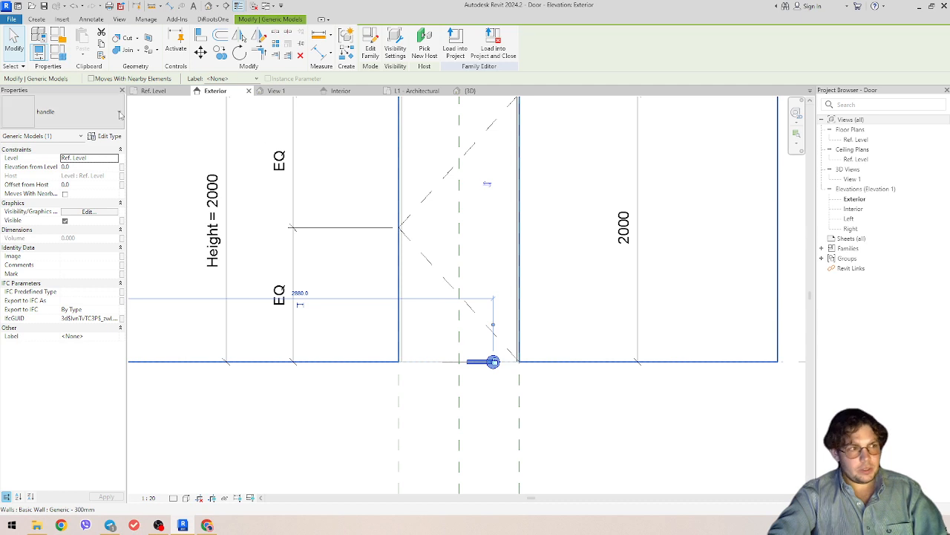
- In the Exterior elevation, mirror the handle across the door's centre reference plane
{"action": "scroll", "coordinate": [418, 226], "scroll_direction": "up", "scroll_amount": 1}
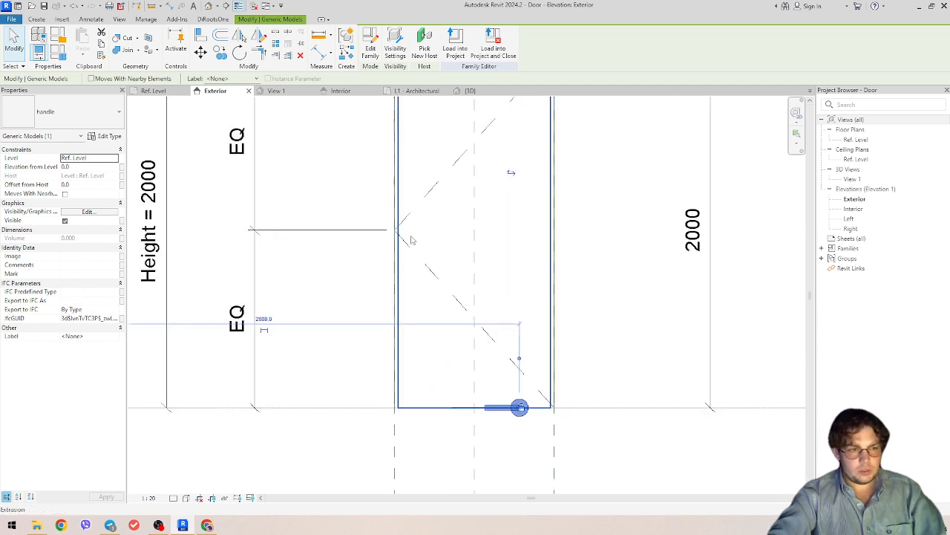
{"action": "scroll", "coordinate": [384, 260], "scroll_direction": "down", "scroll_amount": 1}
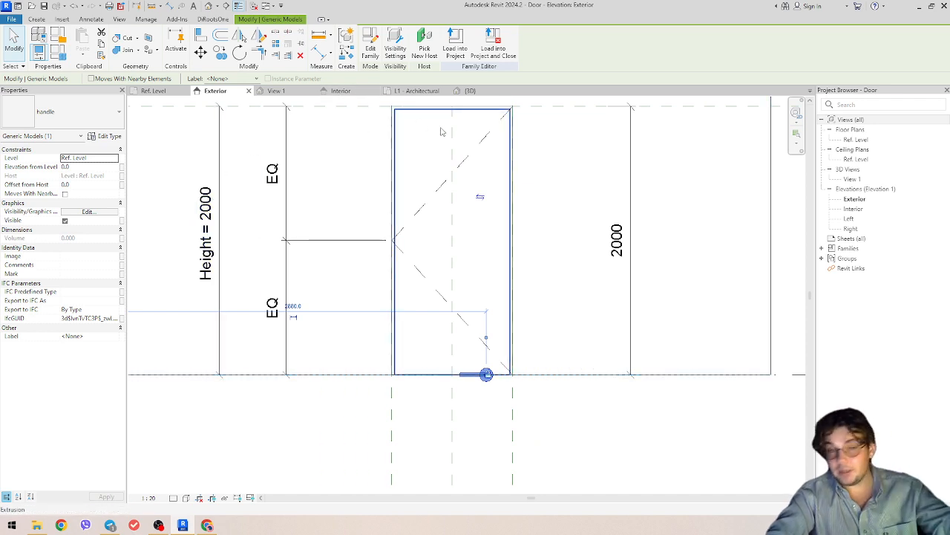
{"action": "scroll", "coordinate": [471, 381], "scroll_direction": "up", "scroll_amount": 2}
{"action": "scroll", "coordinate": [468, 378], "scroll_direction": "down", "scroll_amount": 2}
{"action": "middle_click_drag", "start_coordinate": [471, 376], "coordinate": [495, 394]}
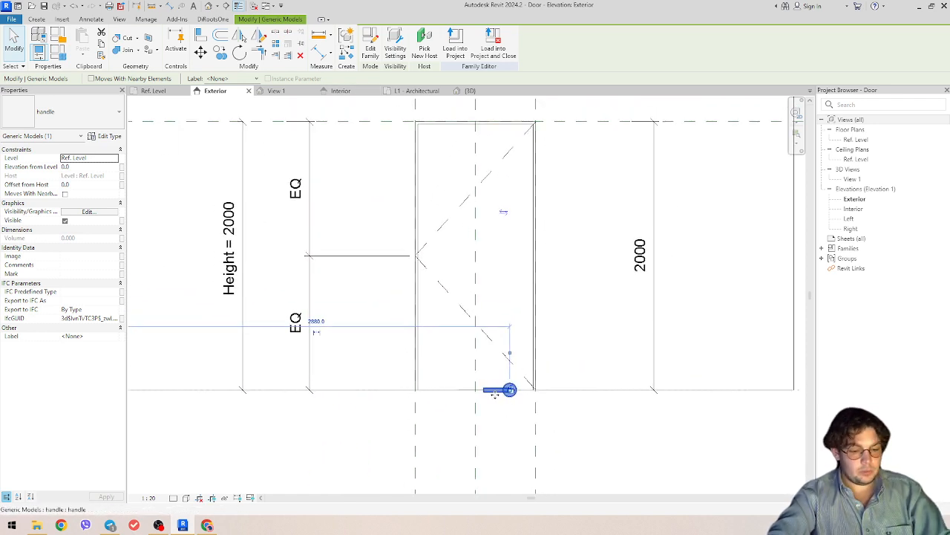
{"action": "key", "text": "m"}
{"action": "key", "text": "m"}
{"action": "left_click", "coordinate": [476, 416]}
{"action": "scroll", "coordinate": [496, 411], "scroll_direction": "up", "scroll_amount": 2}
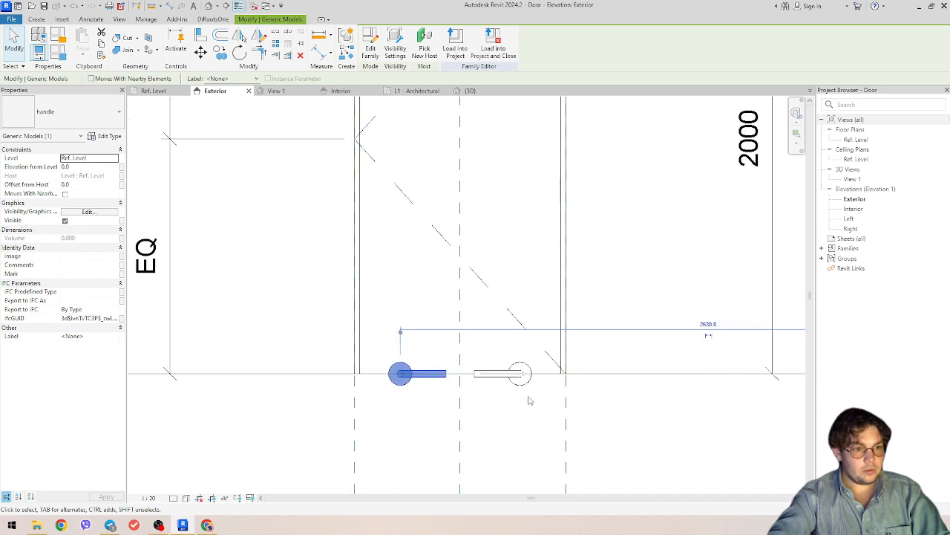
{"action": "left_click_drag", "start_coordinate": [545, 394], "coordinate": [508, 381]}
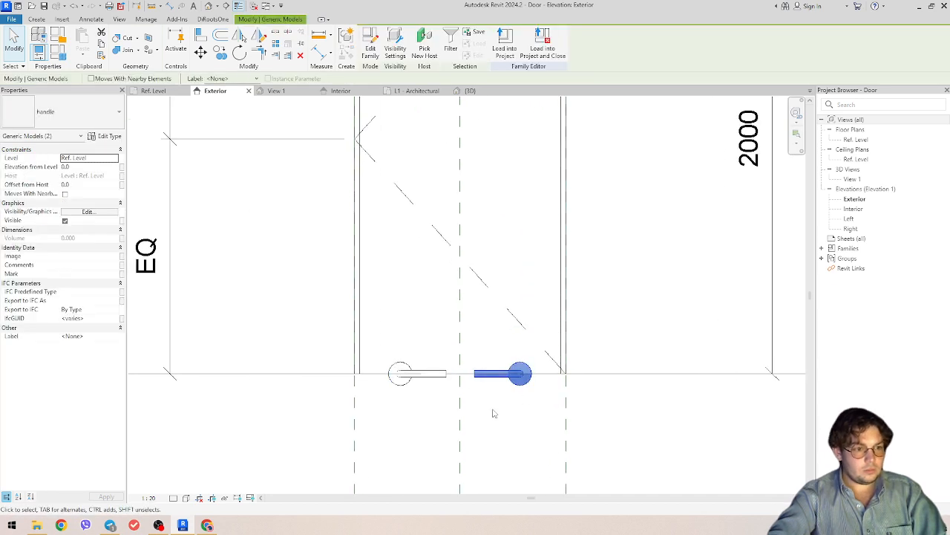
{"action": "left_click", "coordinate": [501, 414]}
- In the Interior elevation, mirror the left handle across the centre reference plane
{"action": "left_click", "coordinate": [341, 91]}
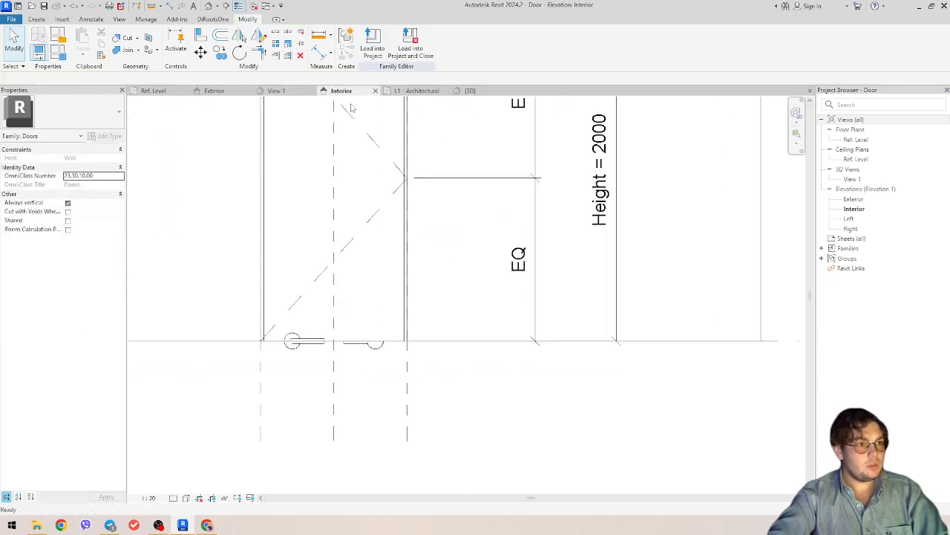
{"action": "left_click", "coordinate": [314, 343]}
{"action": "scroll", "coordinate": [335, 363], "scroll_direction": "up", "scroll_amount": 3}
{"action": "key", "text": "m"}
{"action": "key", "text": "m"}
{"action": "left_click", "coordinate": [335, 360]}
{"action": "scroll", "coordinate": [408, 262], "scroll_direction": "down", "scroll_amount": 2}
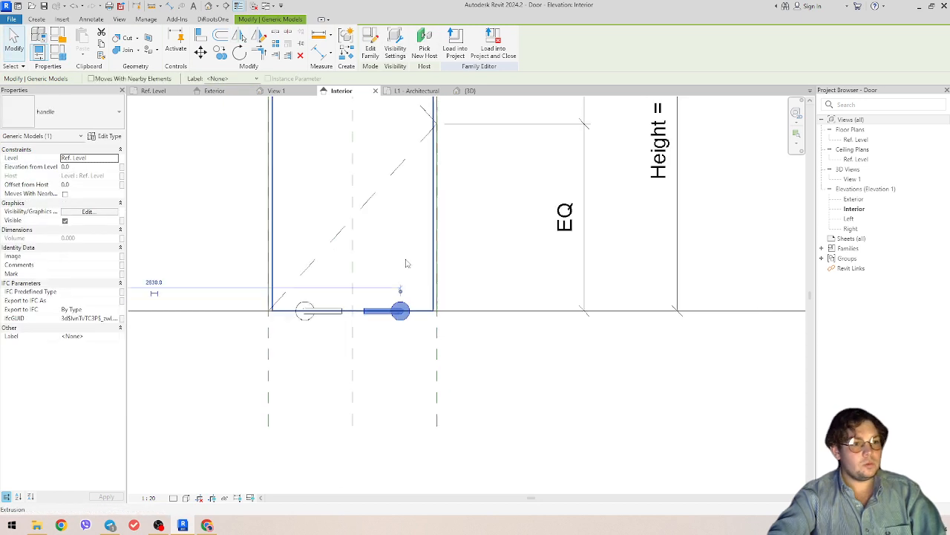
{"action": "scroll", "coordinate": [407, 263], "scroll_direction": "down", "scroll_amount": 1}
{"action": "middle_click_drag", "start_coordinate": [450, 171], "coordinate": [496, 244]}
{"action": "left_click", "coordinate": [359, 433]}
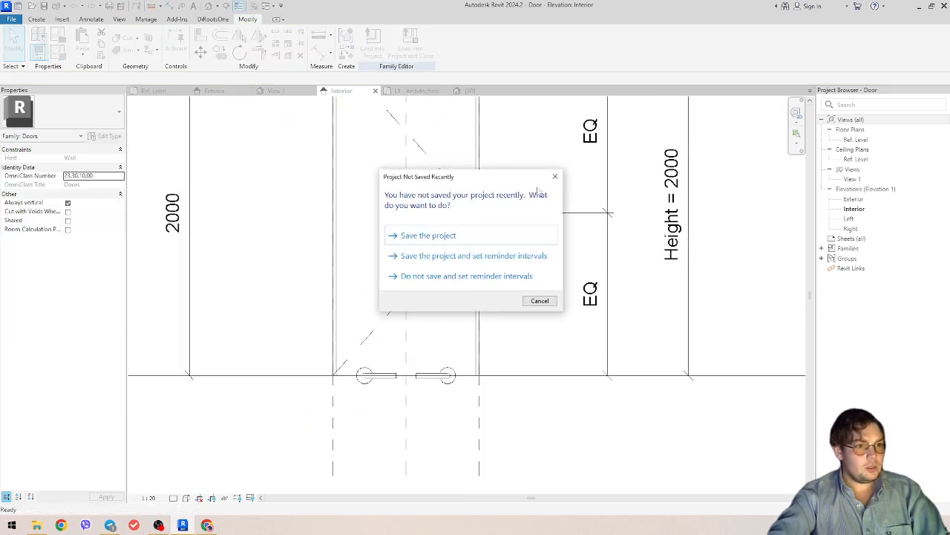
- Dismiss the save reminder and delete the leftover left handle
{"action": "left_click", "coordinate": [554, 176]}
{"action": "scroll", "coordinate": [363, 394], "scroll_direction": "up", "scroll_amount": 4}
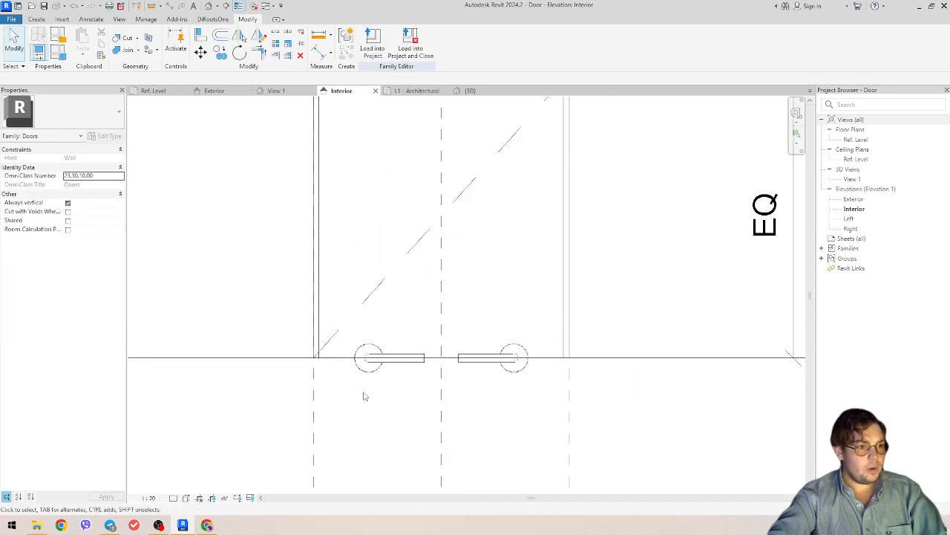
{"action": "left_click", "coordinate": [335, 364]}
{"action": "key", "text": "Delete"}
{"action": "scroll", "coordinate": [505, 364], "scroll_direction": "down", "scroll_amount": 2}
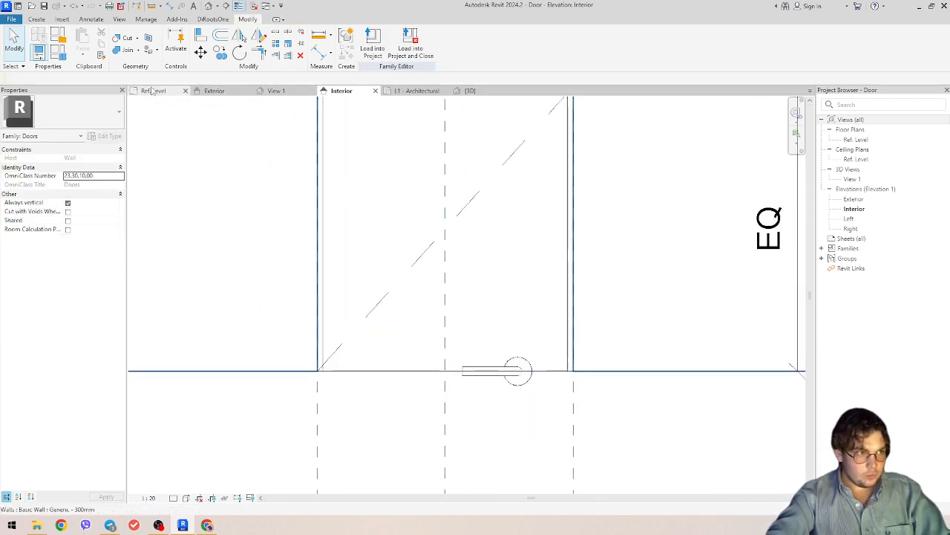
- Show 3D View 1 orbited to an isometric look at the door bottom
{"action": "left_click", "coordinate": [276, 91]}
{"action": "middle_click_drag", "start_coordinate": [451, 339], "coordinate": [573, 189], "text": "shift"}
{"action": "scroll", "coordinate": [466, 309], "scroll_direction": "up", "scroll_amount": 3}
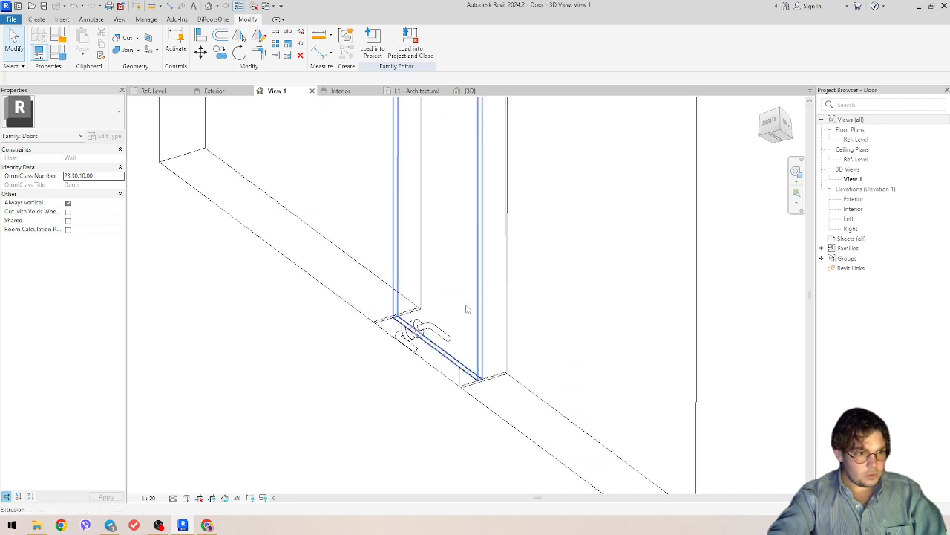
- Associate both handles' Elevation from Level with the Handle_v_ofs family parameter
{"action": "middle_click_drag", "start_coordinate": [466, 309], "coordinate": [403, 294], "text": "shift"}
{"action": "left_click", "coordinate": [399, 340]}
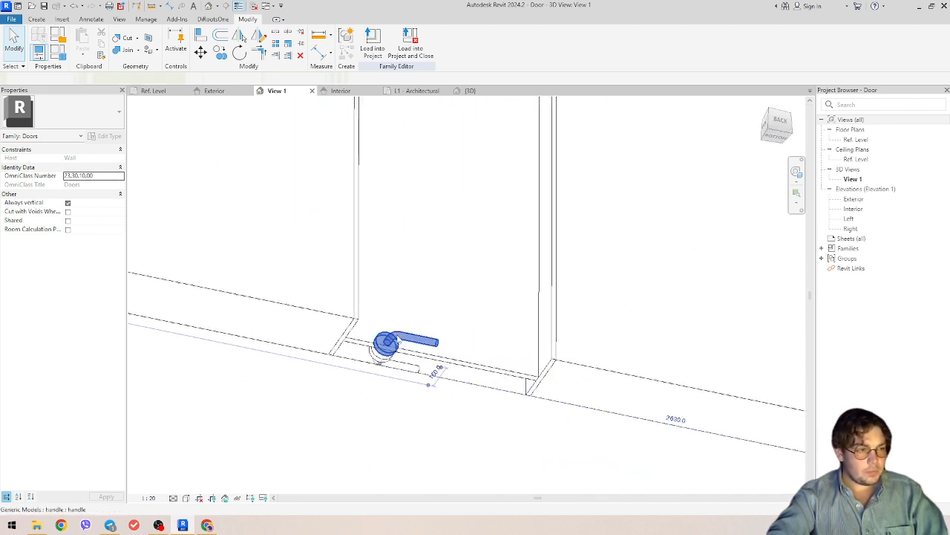
{"action": "scroll", "coordinate": [384, 371], "scroll_direction": "up", "scroll_amount": 2}
{"action": "left_click", "coordinate": [378, 367], "text": "ctrl"}
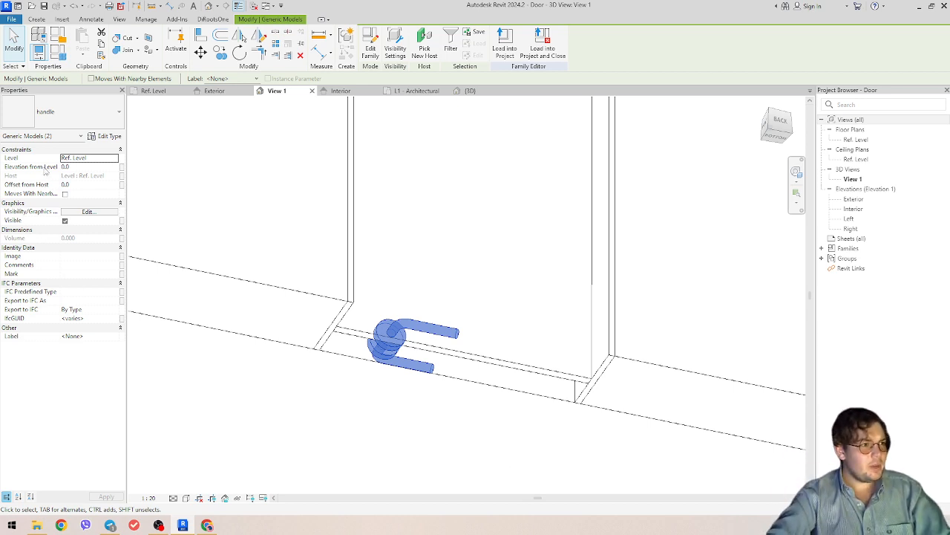
{"action": "left_click", "coordinate": [121, 168]}
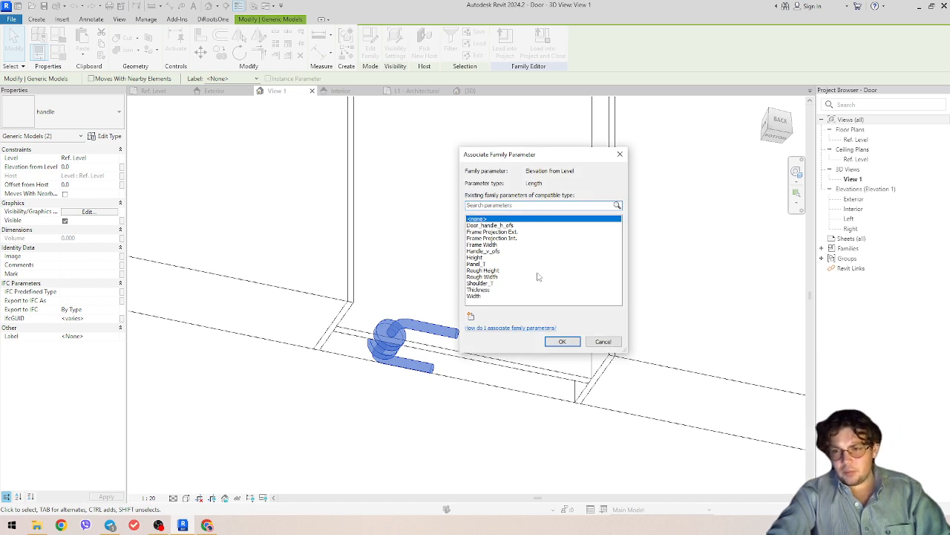
{"action": "left_click", "coordinate": [483, 252]}
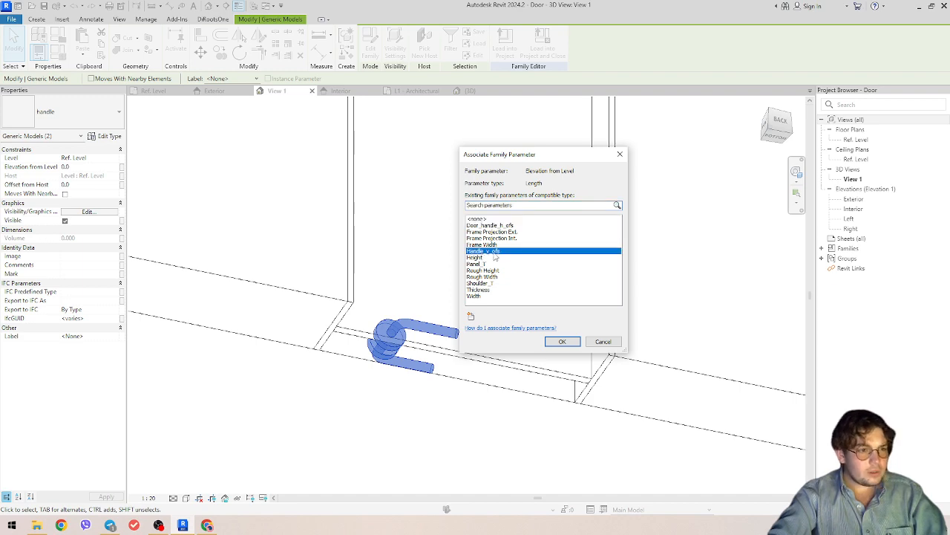
{"action": "key", "text": "Return"}
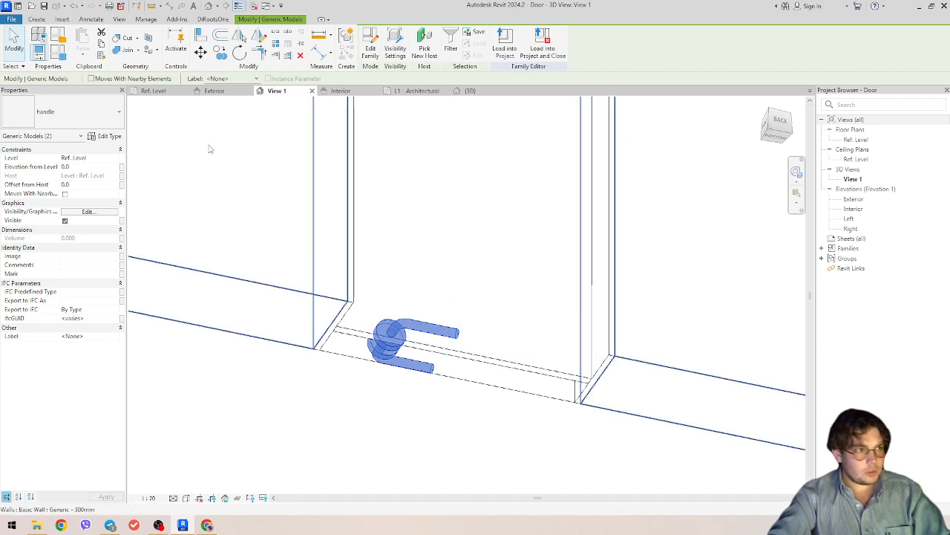
{"action": "left_click", "coordinate": [58, 51]}
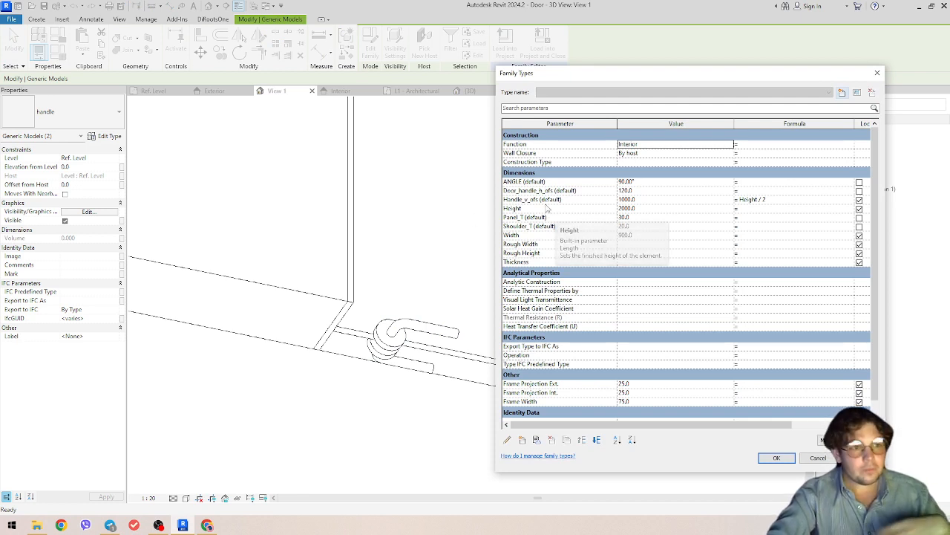
- Give Handle_v_ofs the formula Height / 2 in Family Types
{"action": "left_click", "coordinate": [517, 199]}
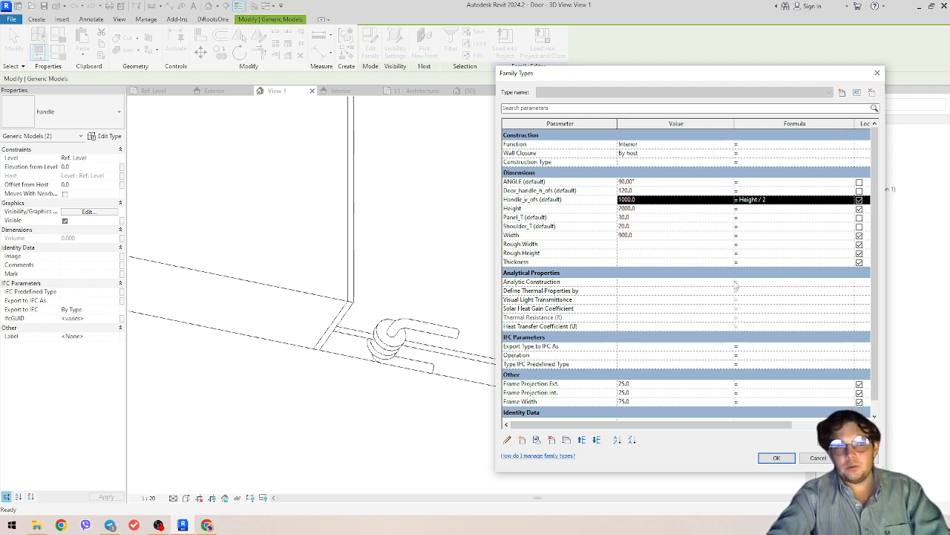
{"action": "left_click", "coordinate": [743, 201]}
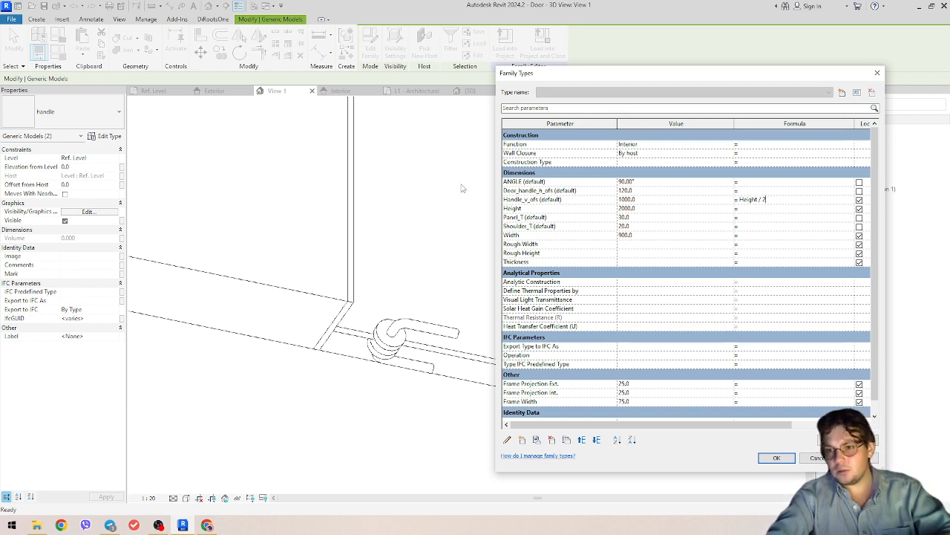
{"action": "left_click", "coordinate": [776, 457]}
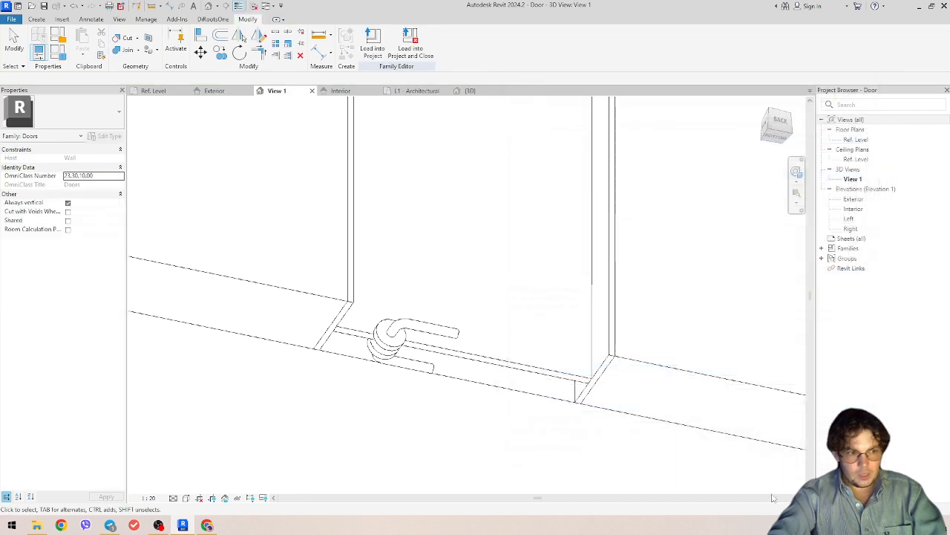
- Associate both handle parts' Elevation from Level with Handle_v_ofs, raising the handles
{"action": "left_click", "coordinate": [413, 378]}
{"action": "left_click", "coordinate": [410, 325], "text": "ctrl"}
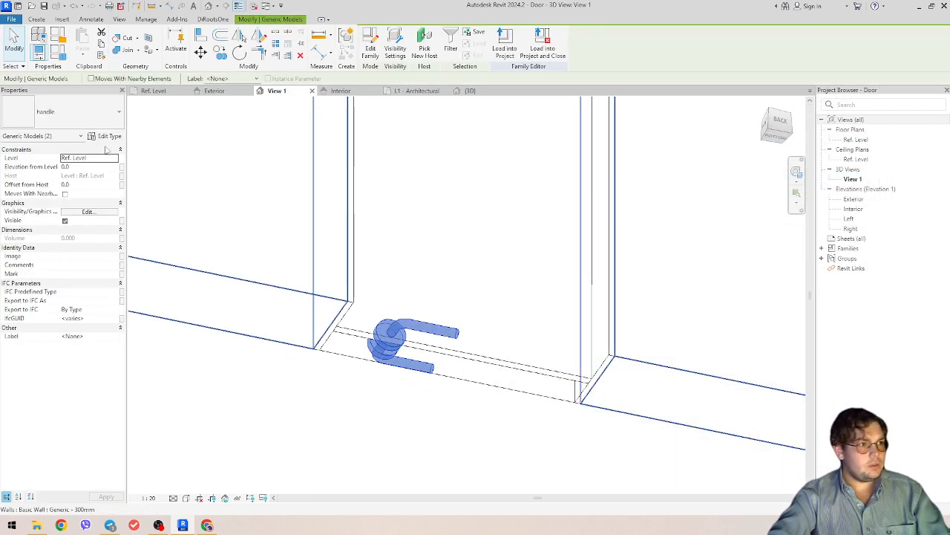
{"action": "left_click", "coordinate": [122, 167]}
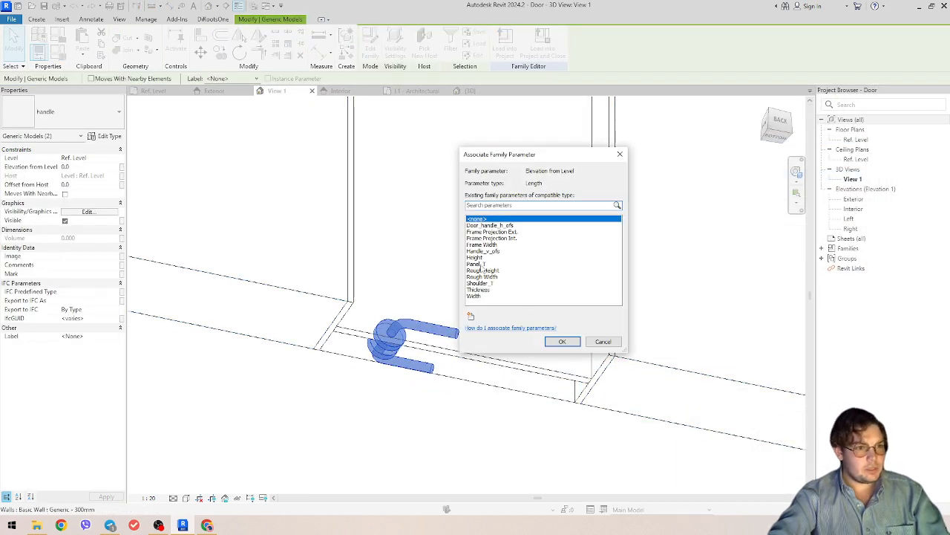
{"action": "left_click", "coordinate": [483, 251]}
{"action": "left_click", "coordinate": [562, 342]}
{"action": "scroll", "coordinate": [445, 282], "scroll_direction": "down", "scroll_amount": 3}
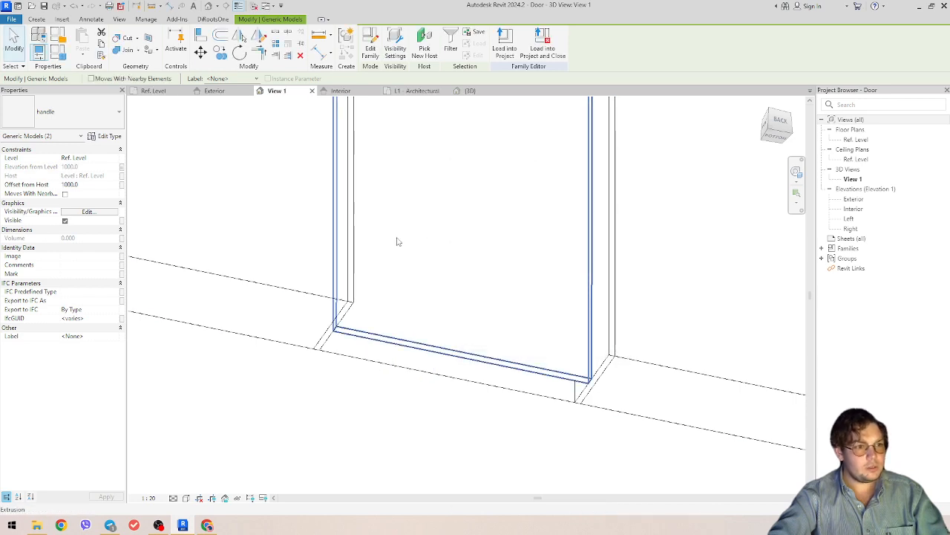
{"action": "middle_click_drag", "start_coordinate": [465, 299], "coordinate": [257, 381], "text": "shift"}
{"action": "scroll", "coordinate": [335, 334], "scroll_direction": "down", "scroll_amount": 3}
- Raise the door Height to 2100 and orbit to check the handle at mid-height
{"action": "left_click", "coordinate": [57, 51]}
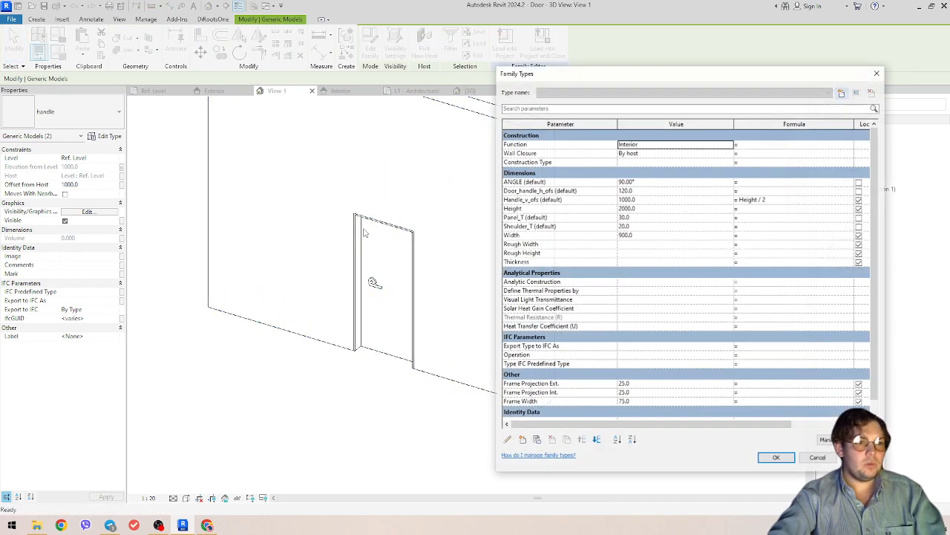
{"action": "left_click", "coordinate": [648, 209]}
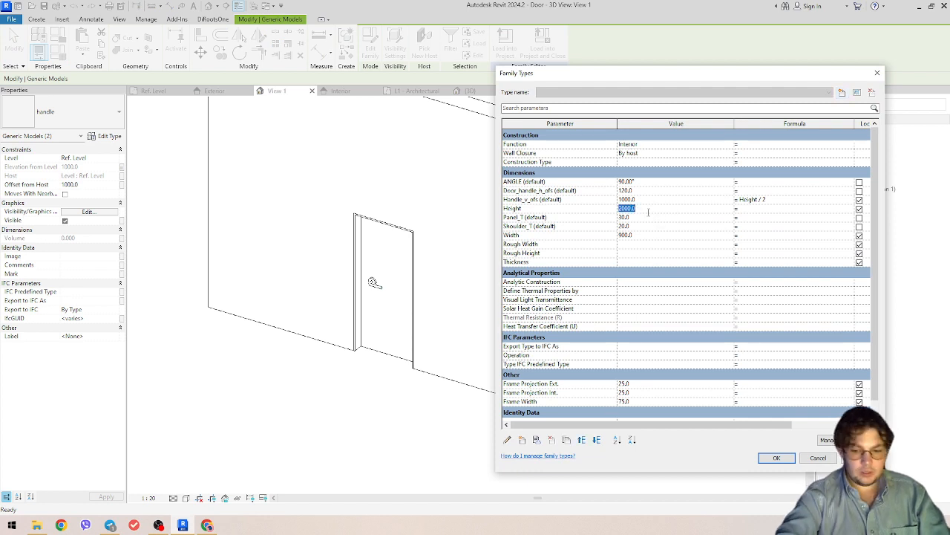
{"action": "key", "text": "Tab"}
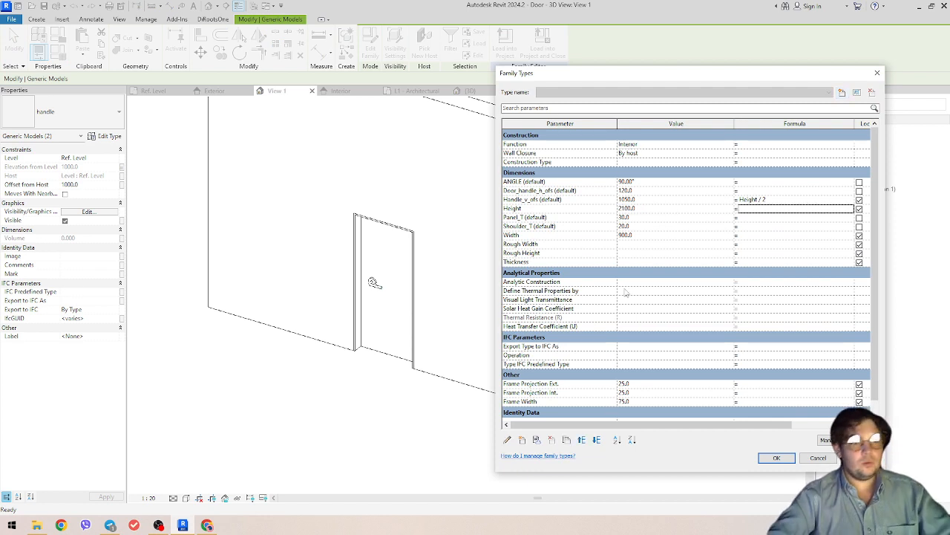
{"action": "left_click", "coordinate": [777, 459]}
{"action": "scroll", "coordinate": [401, 312], "scroll_direction": "up", "scroll_amount": 4}
{"action": "middle_click_drag", "start_coordinate": [484, 306], "coordinate": [425, 407], "text": "shift"}
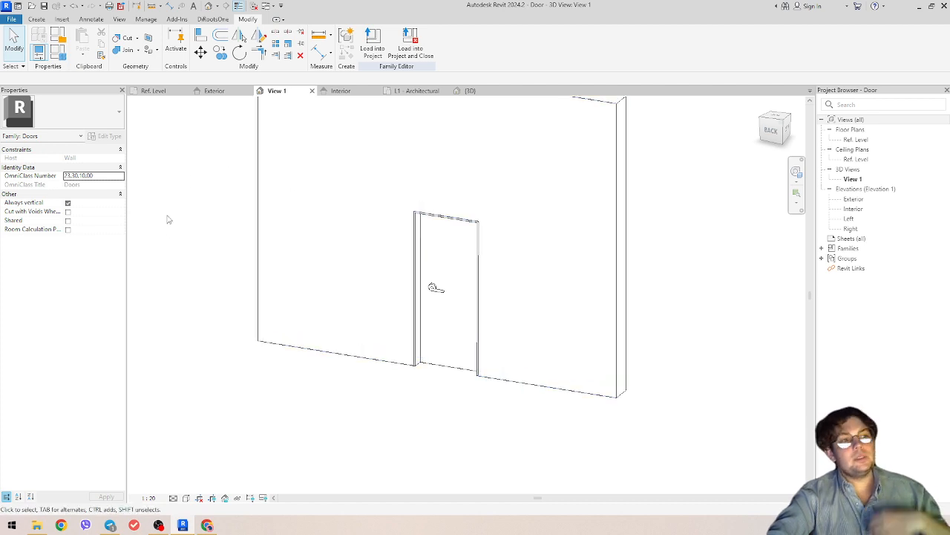
- In the Exterior elevation, dimension the handle centre from the door edge (195)
{"action": "left_click", "coordinate": [214, 90]}
{"action": "scroll", "coordinate": [349, 312], "scroll_direction": "down", "scroll_amount": 3}
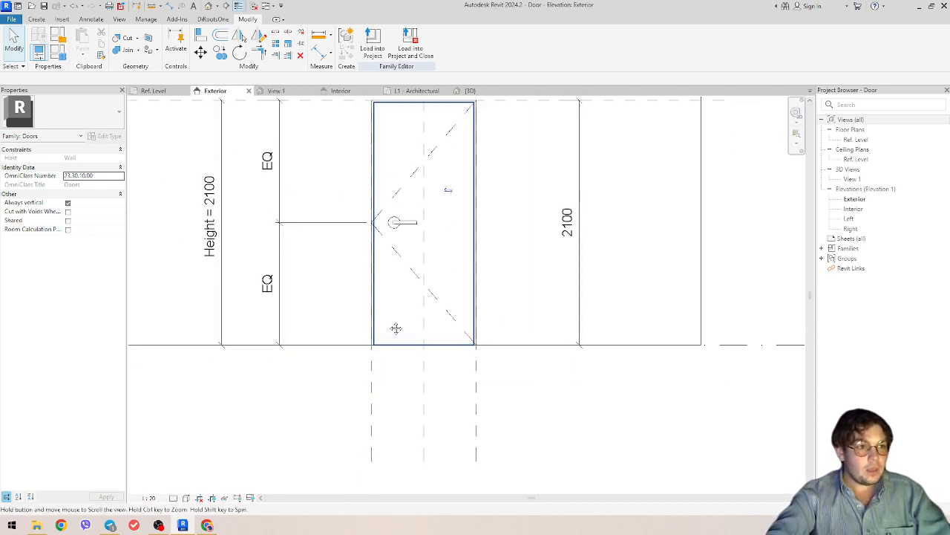
{"action": "scroll", "coordinate": [423, 349], "scroll_direction": "down", "scroll_amount": 2}
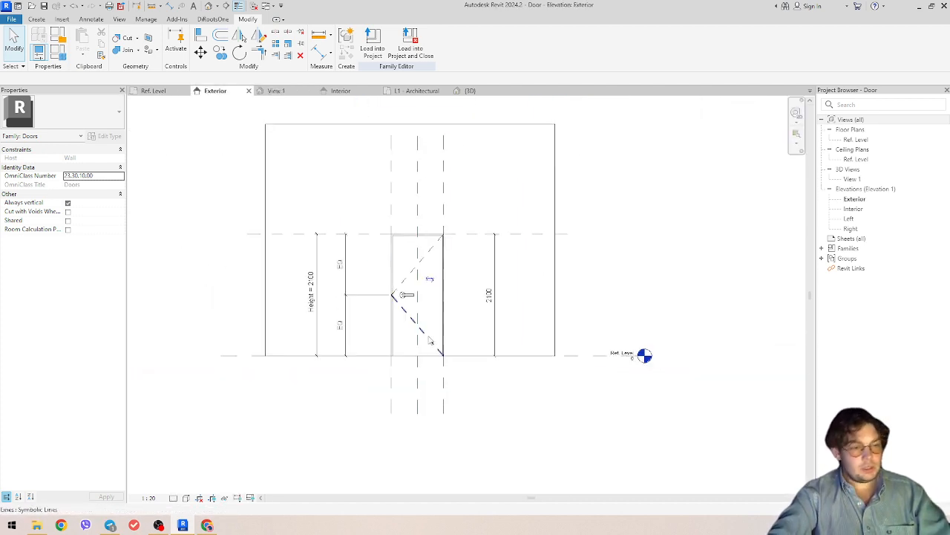
{"action": "key", "text": "d"}
{"action": "key", "text": "i"}
{"action": "scroll", "coordinate": [421, 390], "scroll_direction": "up", "scroll_amount": 3}
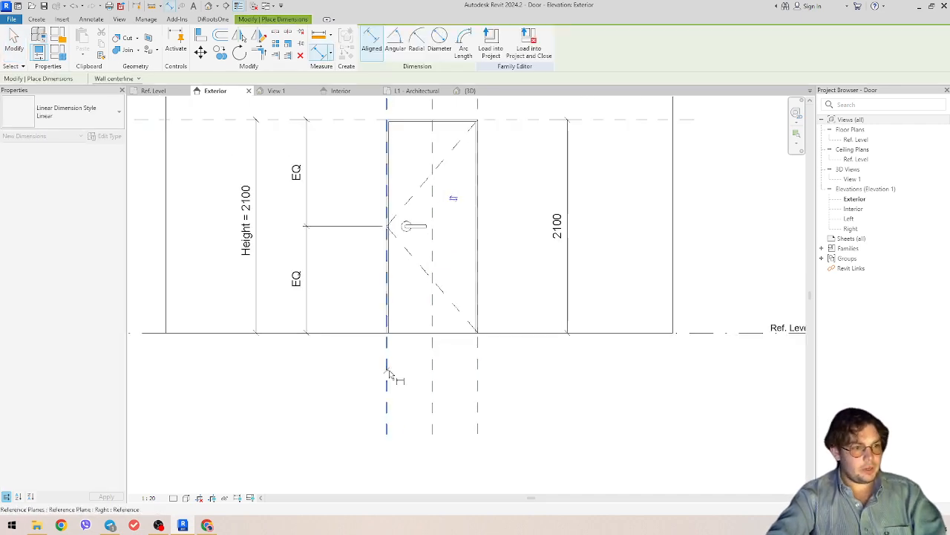
{"action": "scroll", "coordinate": [408, 238], "scroll_direction": "up", "scroll_amount": 4}
{"action": "left_click", "coordinate": [414, 243]}
{"action": "scroll", "coordinate": [420, 245], "scroll_direction": "down", "scroll_amount": 3}
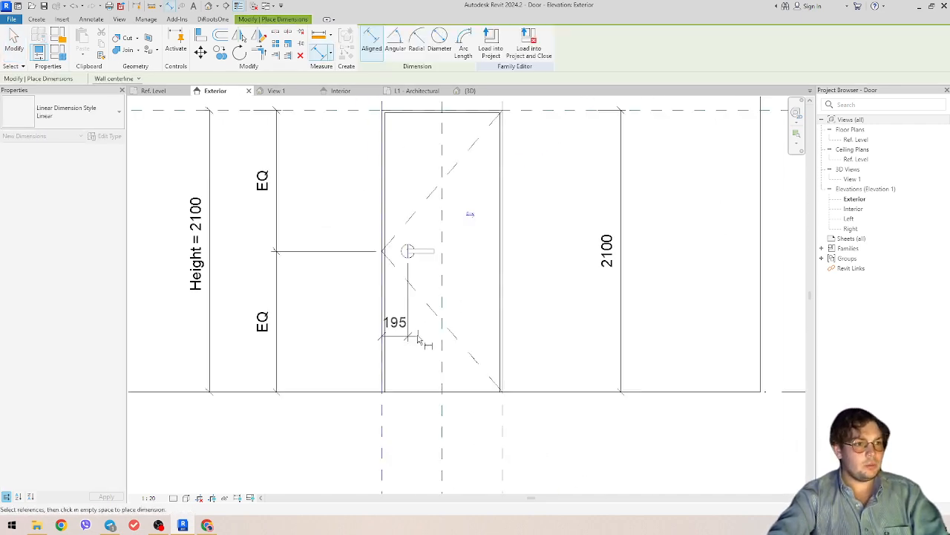
{"action": "left_click", "coordinate": [410, 417]}
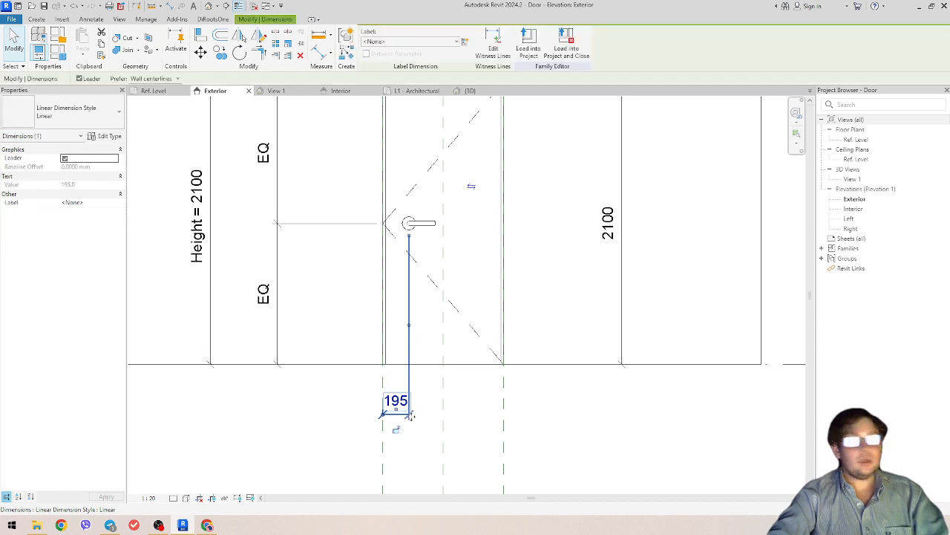
- Label that dimension Door_handle_h_ofs, making it 120
{"action": "left_click", "coordinate": [410, 41]}
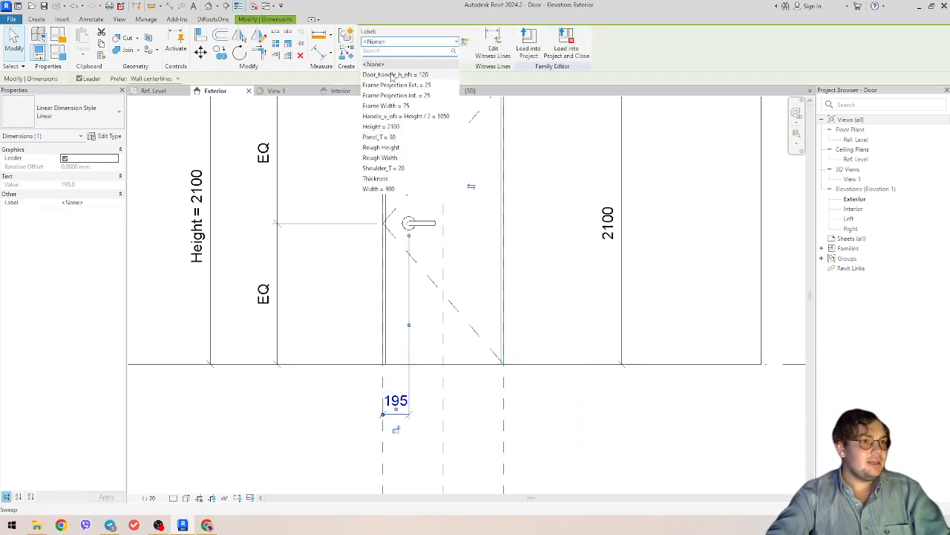
{"action": "left_click", "coordinate": [405, 76]}
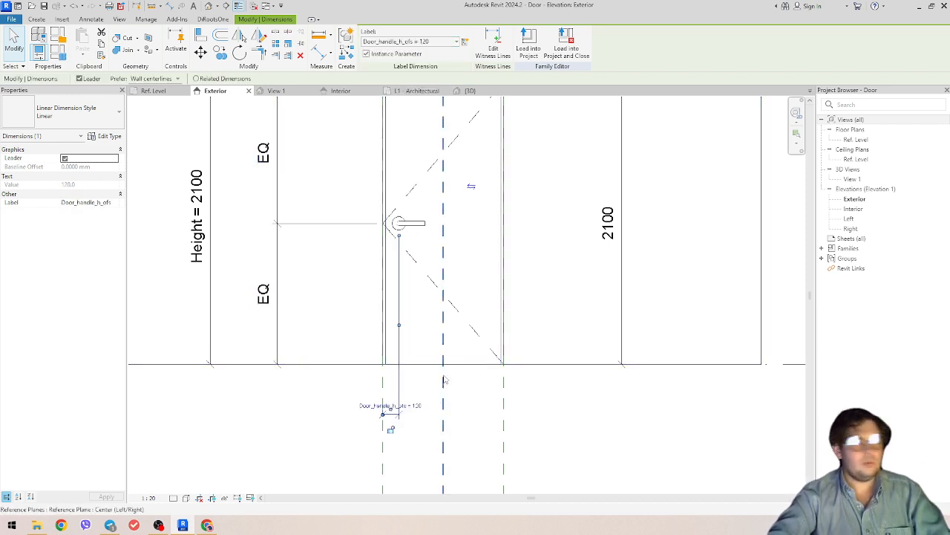
{"action": "scroll", "coordinate": [397, 405], "scroll_direction": "down", "scroll_amount": 3}
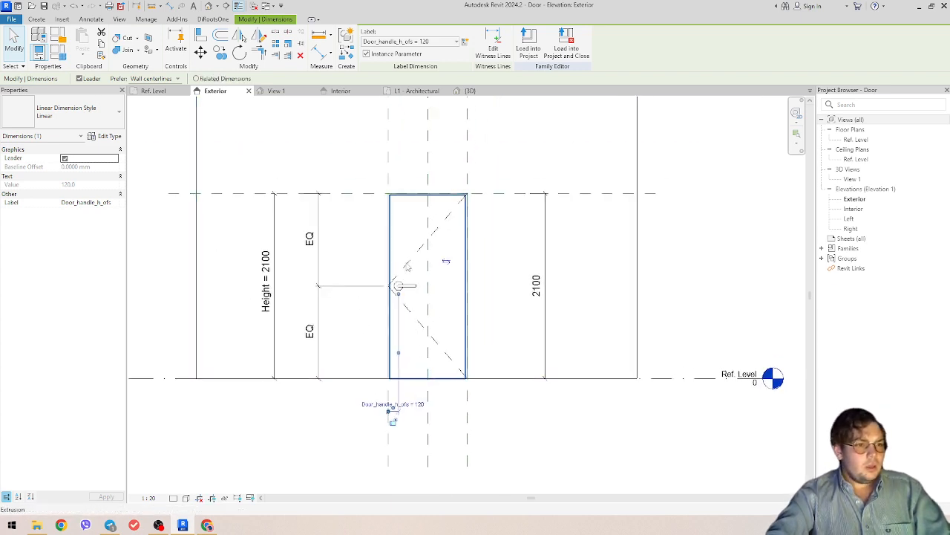
- In the Interior elevation, place an aligned dimension from the handle to the door edge
{"action": "left_click", "coordinate": [340, 90]}
{"action": "scroll", "coordinate": [458, 324], "scroll_direction": "down", "scroll_amount": 3}
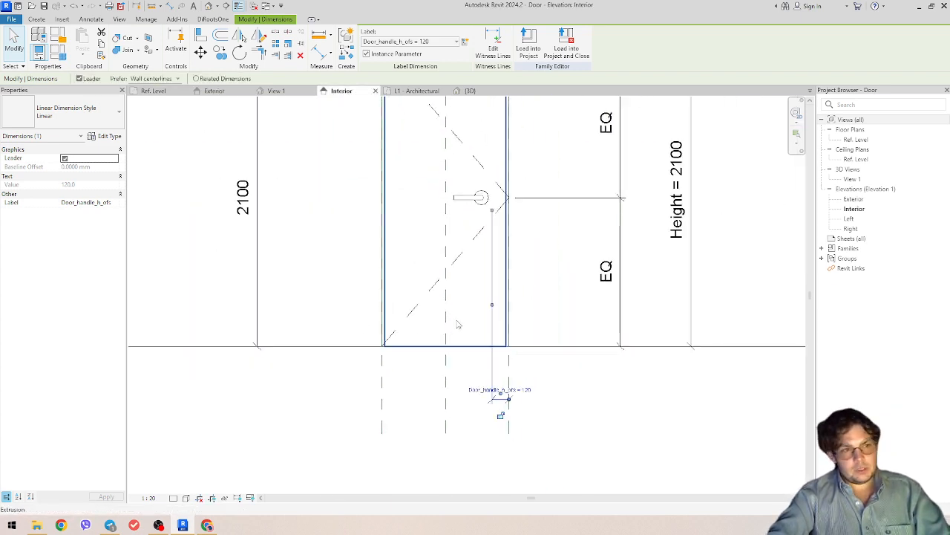
{"action": "key", "text": "d"}
{"action": "key", "text": "i"}
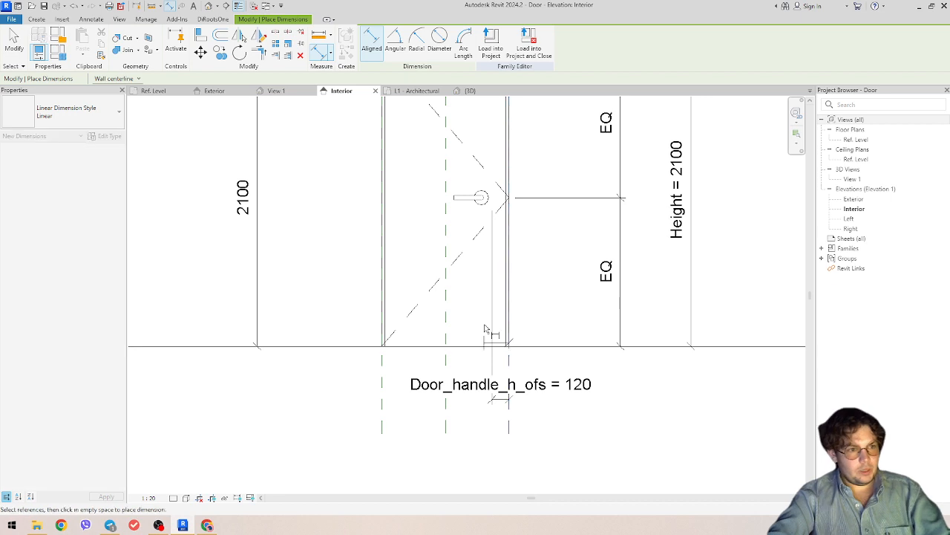
{"action": "left_click", "coordinate": [483, 215]}
{"action": "left_click", "coordinate": [493, 445]}
{"action": "key", "text": "Escape"}
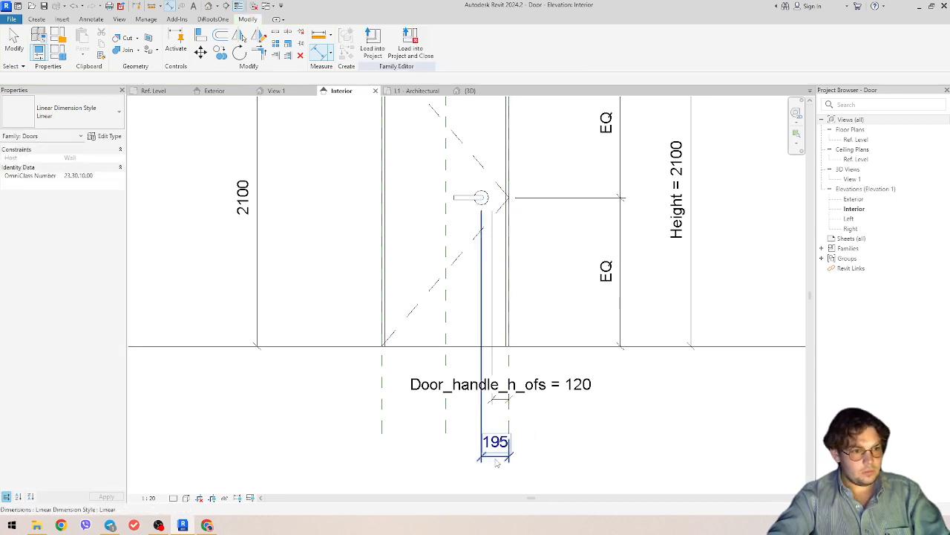
- Label the new dimension Door_handle_h_ofs so it reads 120
{"action": "left_click", "coordinate": [412, 41]}
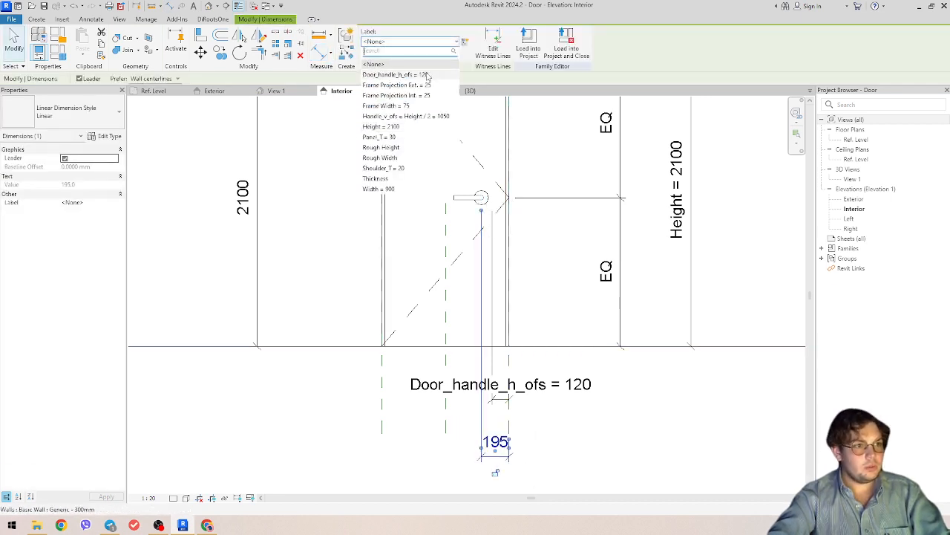
{"action": "left_click", "coordinate": [394, 75]}
{"action": "key", "text": "Escape"}
{"action": "scroll", "coordinate": [623, 354], "scroll_direction": "down", "scroll_amount": 2}
{"action": "middle_click_drag", "start_coordinate": [623, 354], "coordinate": [520, 311]}
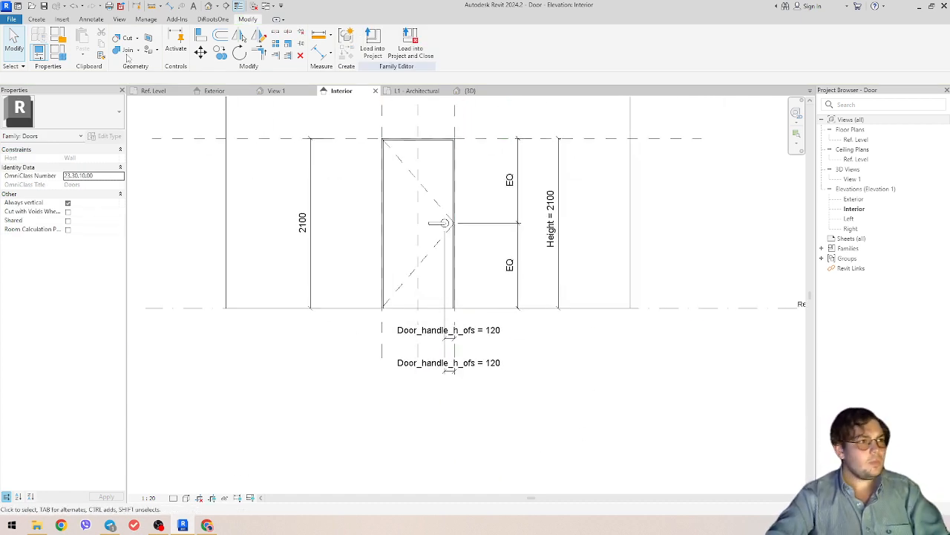
{"action": "left_click", "coordinate": [59, 52]}
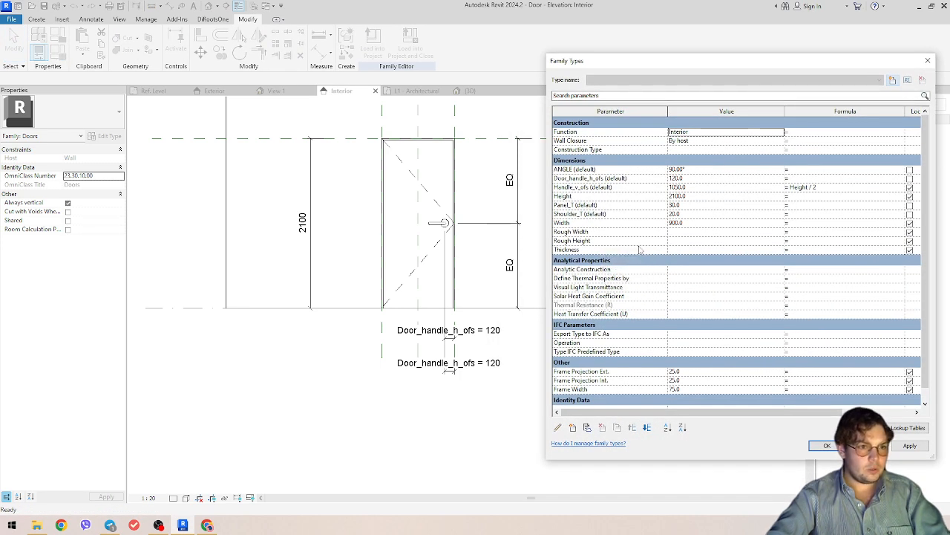
- Set the door Width to 1500 in Family Types
{"action": "left_click", "coordinate": [698, 223]}
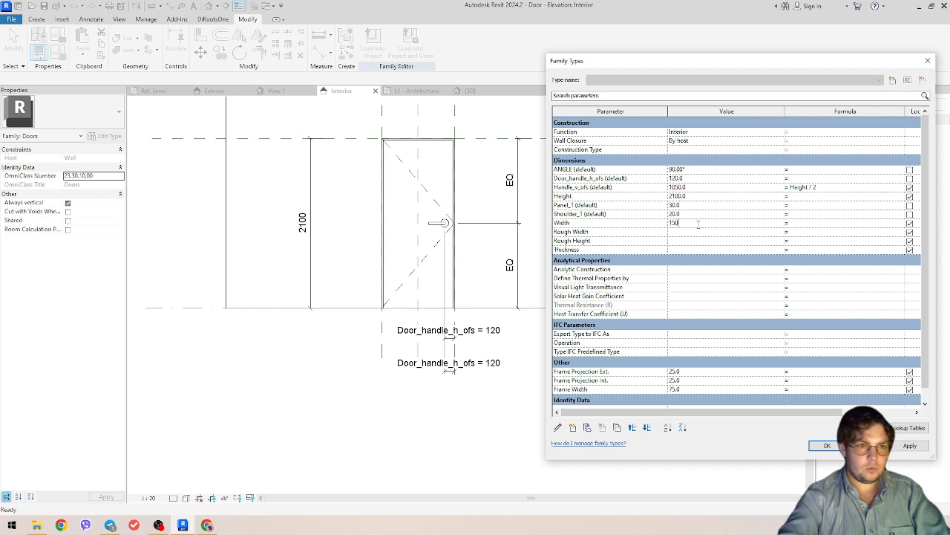
{"action": "left_click", "coordinate": [826, 445]}
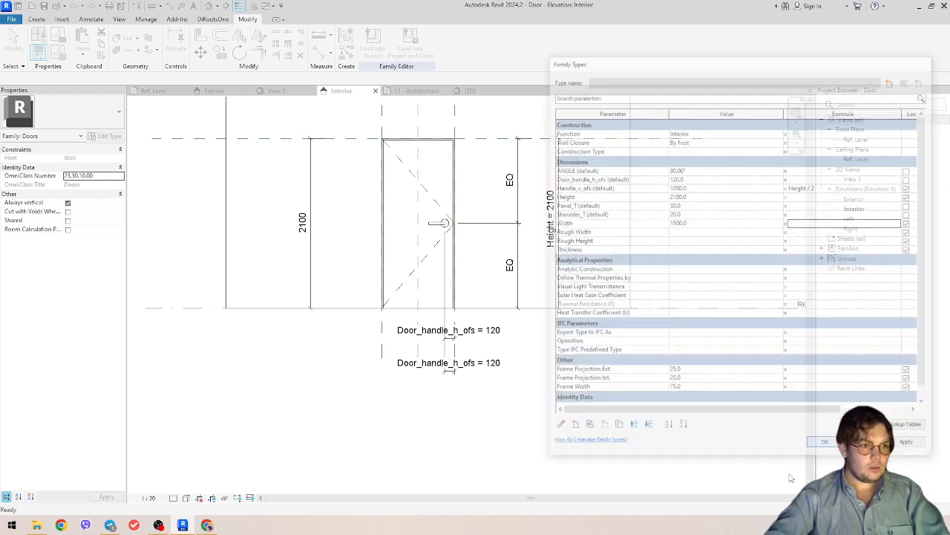
{"action": "key", "text": "Escape"}
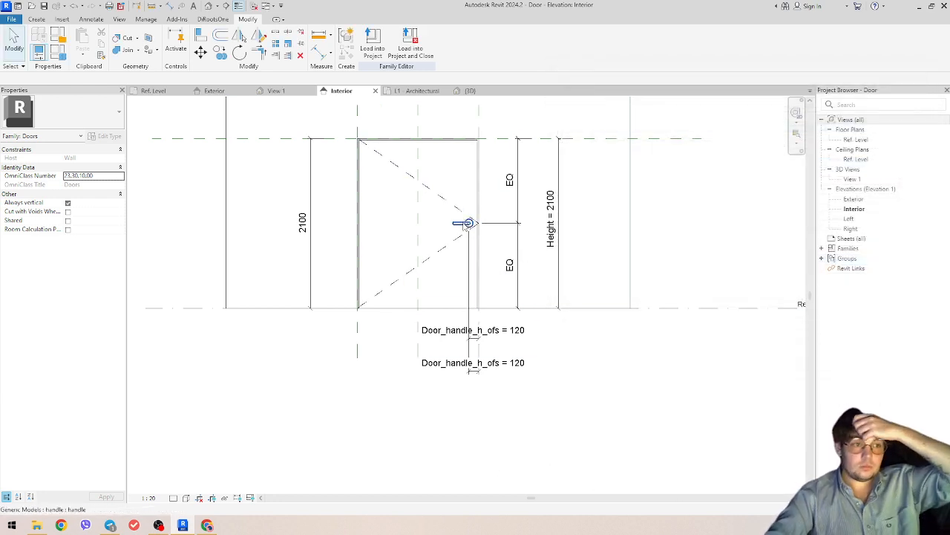
{"action": "scroll", "coordinate": [468, 245], "scroll_direction": "up", "scroll_amount": 2}
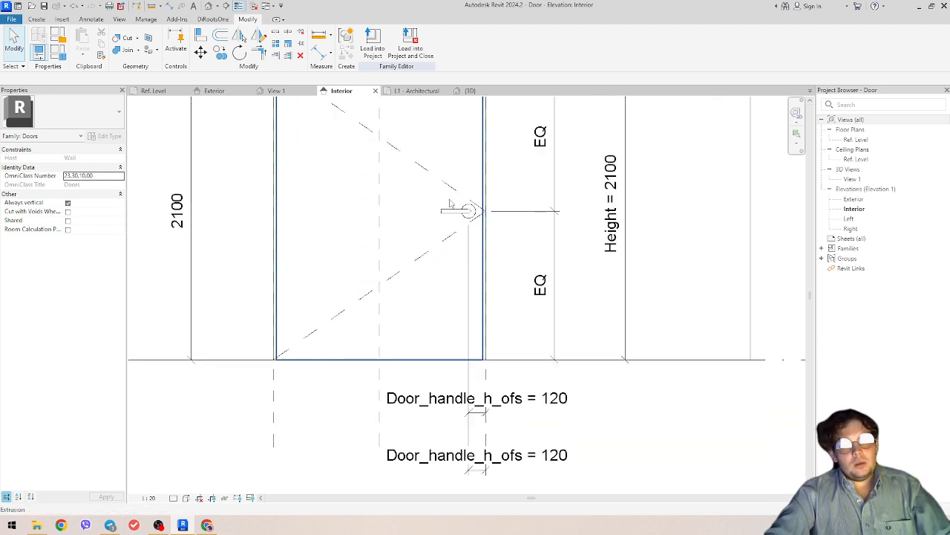
{"action": "scroll", "coordinate": [436, 297], "scroll_direction": "down", "scroll_amount": 2}
- Flex the handle offset dimension to 200
{"action": "double_click", "coordinate": [520, 395]}
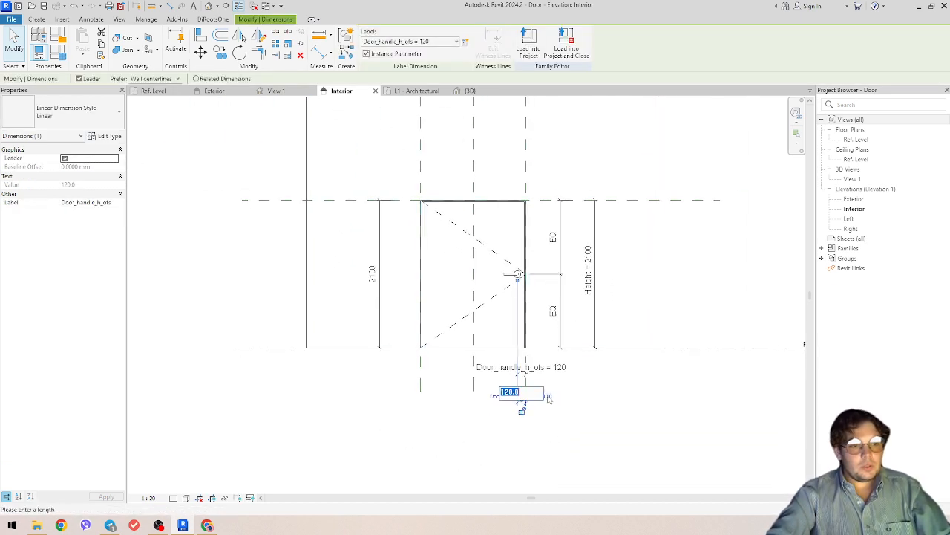
{"action": "key", "text": "BackSpace"}
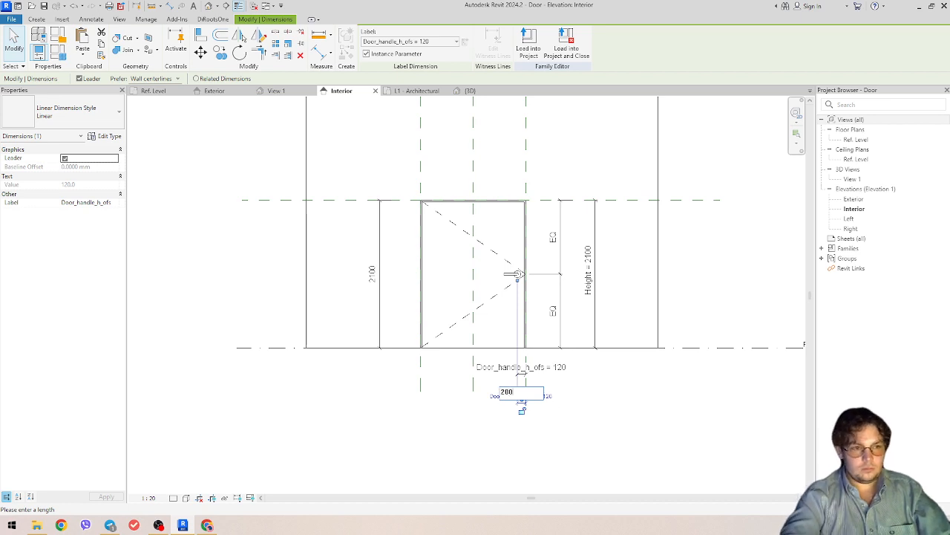
{"action": "key", "text": "Return"}
{"action": "scroll", "coordinate": [520, 375], "scroll_direction": "up", "scroll_amount": 2}
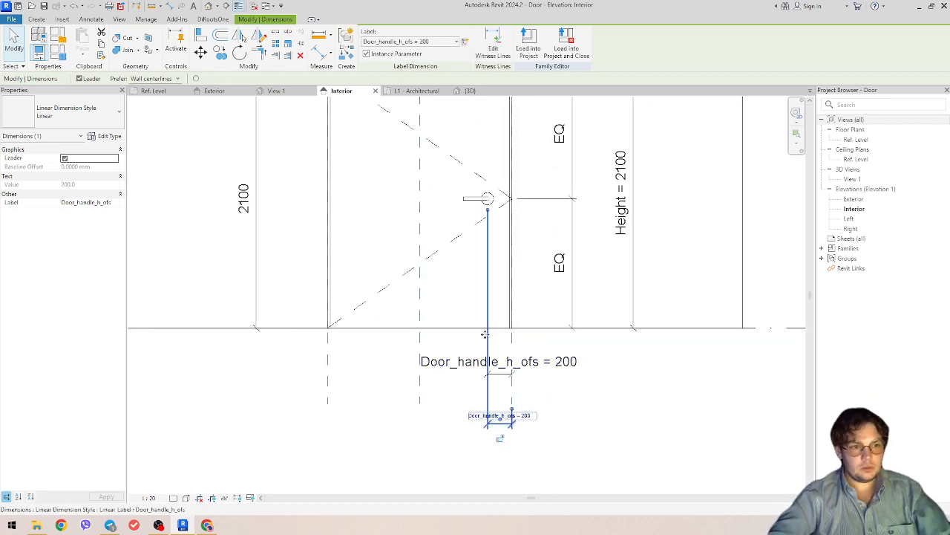
{"action": "left_click", "coordinate": [668, 432]}
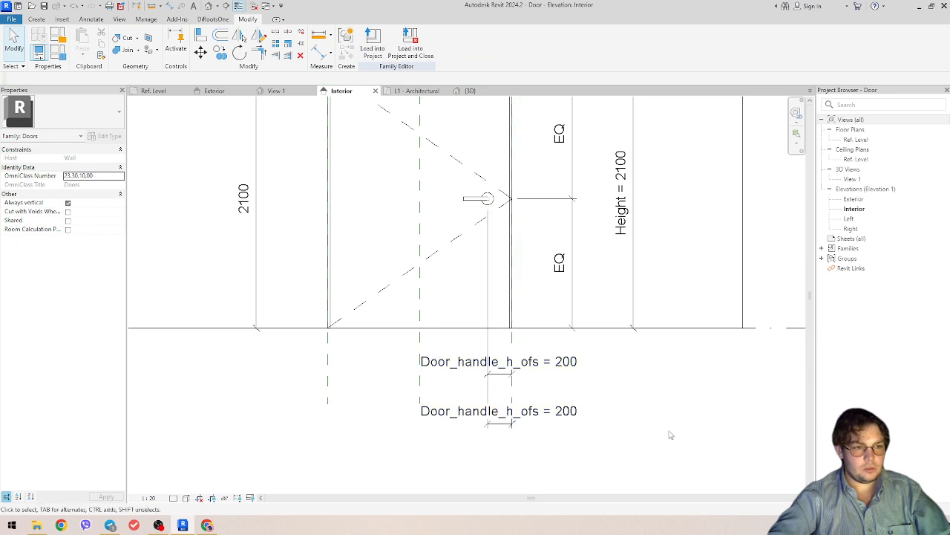
- Return the handle offset dimension to 120
{"action": "left_click", "coordinate": [520, 412]}
{"action": "left_click", "coordinate": [527, 415]}
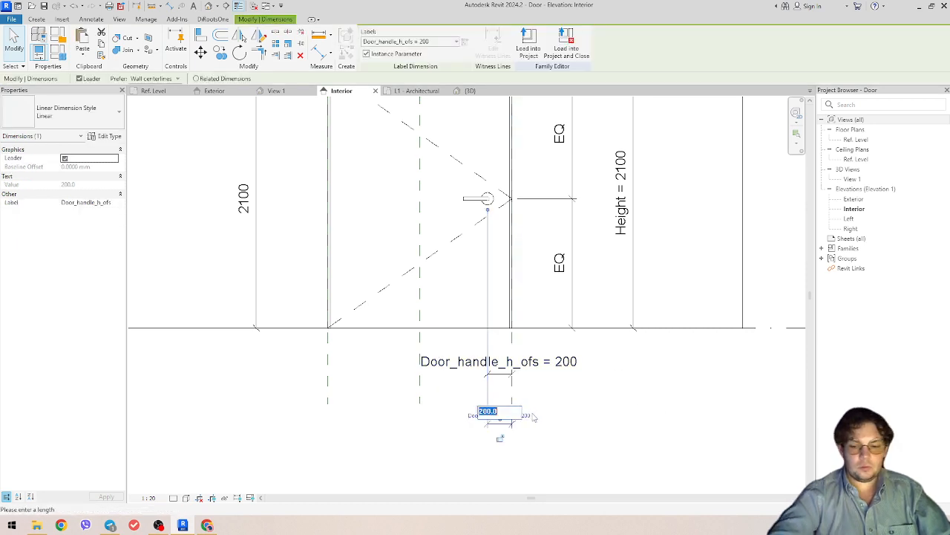
{"action": "type", "text": "120"}
{"action": "key", "text": "Return"}
{"action": "left_click", "coordinate": [502, 439]}
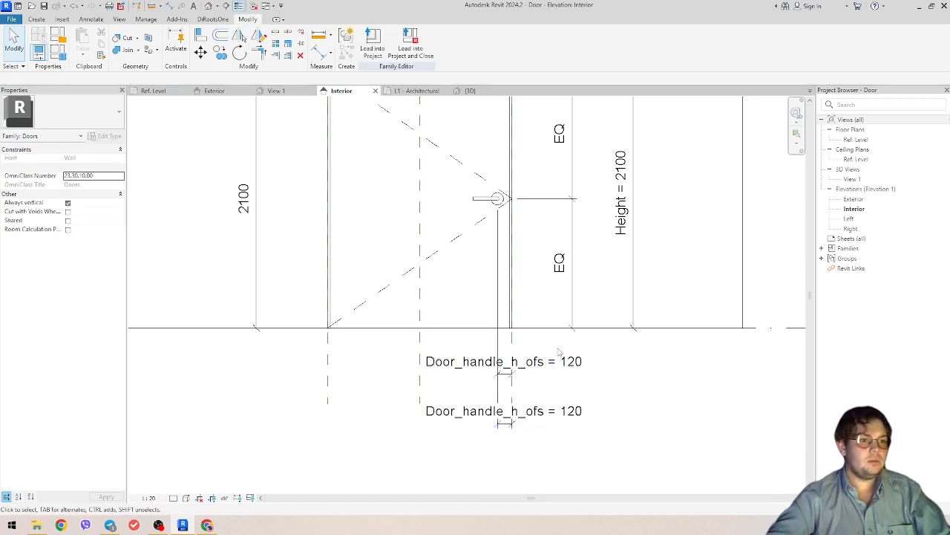
{"action": "scroll", "coordinate": [464, 380], "scroll_direction": "down", "scroll_amount": 3}
{"action": "middle_click_drag", "start_coordinate": [474, 403], "coordinate": [519, 421]}
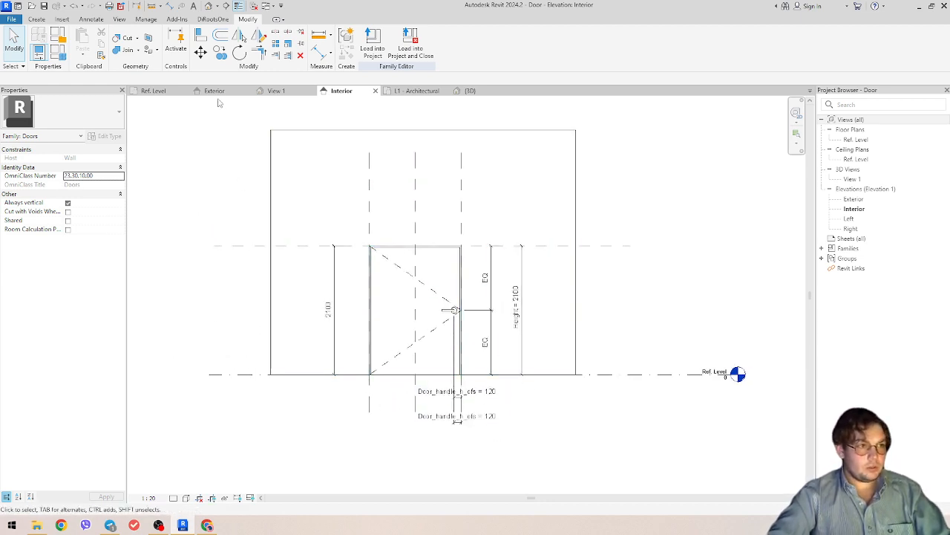
- In the Ref. Level plan, draw a vertical model line at the door's left edge as the leaf
{"action": "left_click", "coordinate": [155, 90]}
{"action": "scroll", "coordinate": [439, 208], "scroll_direction": "down", "scroll_amount": 6}
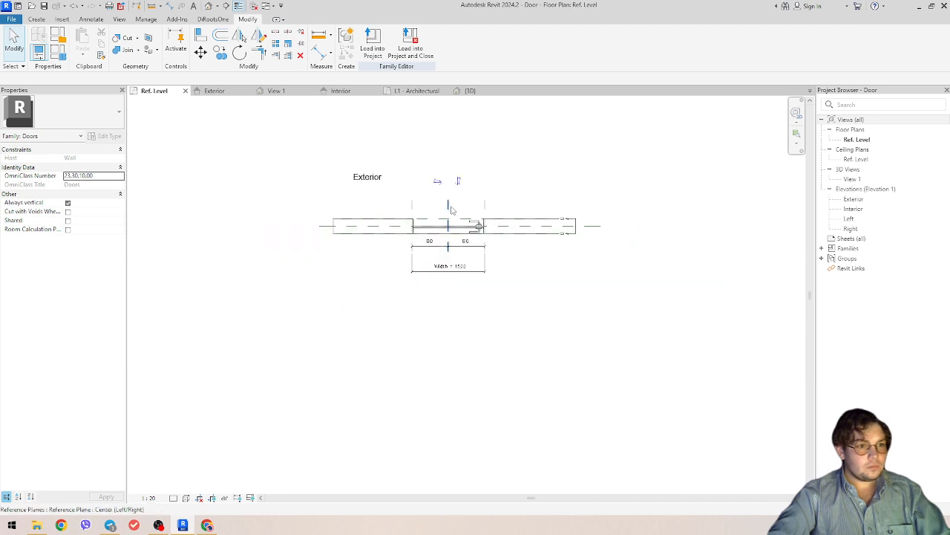
{"action": "middle_click_drag", "start_coordinate": [449, 209], "coordinate": [442, 372]}
{"action": "scroll", "coordinate": [448, 416], "scroll_direction": "up", "scroll_amount": 3}
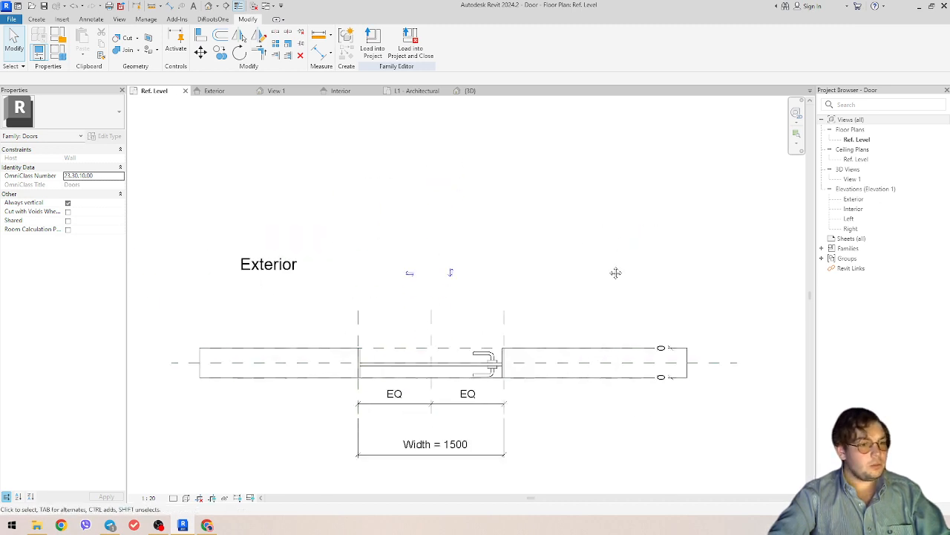
{"action": "left_click", "coordinate": [36, 20]}
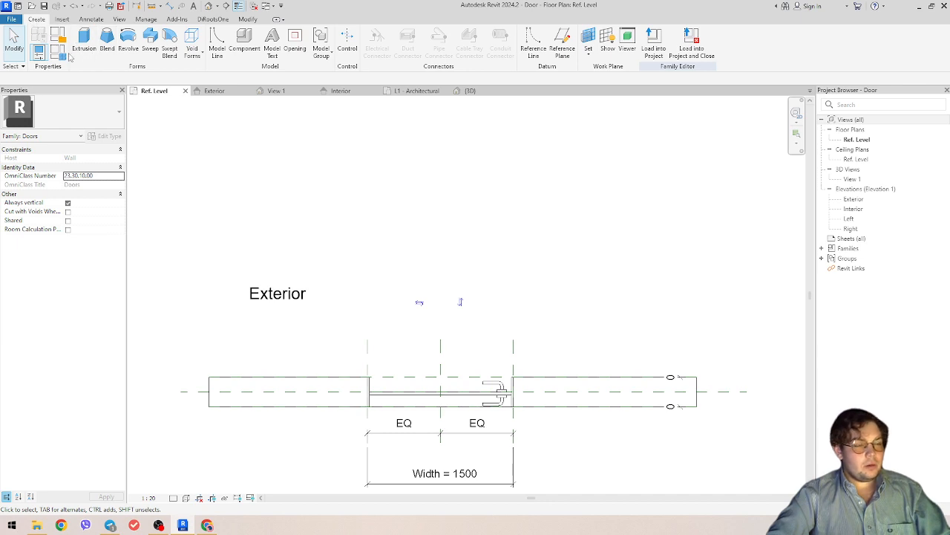
{"action": "left_click", "coordinate": [220, 48]}
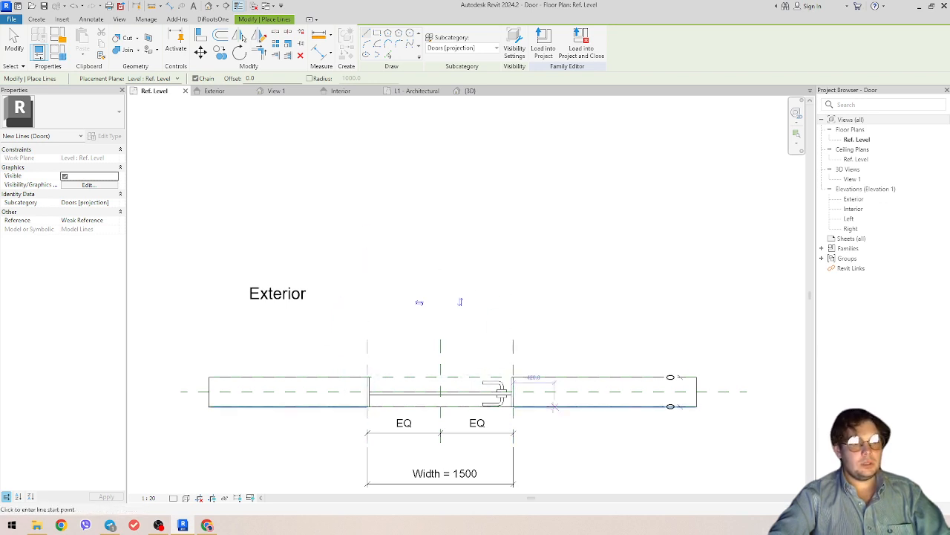
{"action": "scroll", "coordinate": [483, 421], "scroll_direction": "down", "scroll_amount": 2}
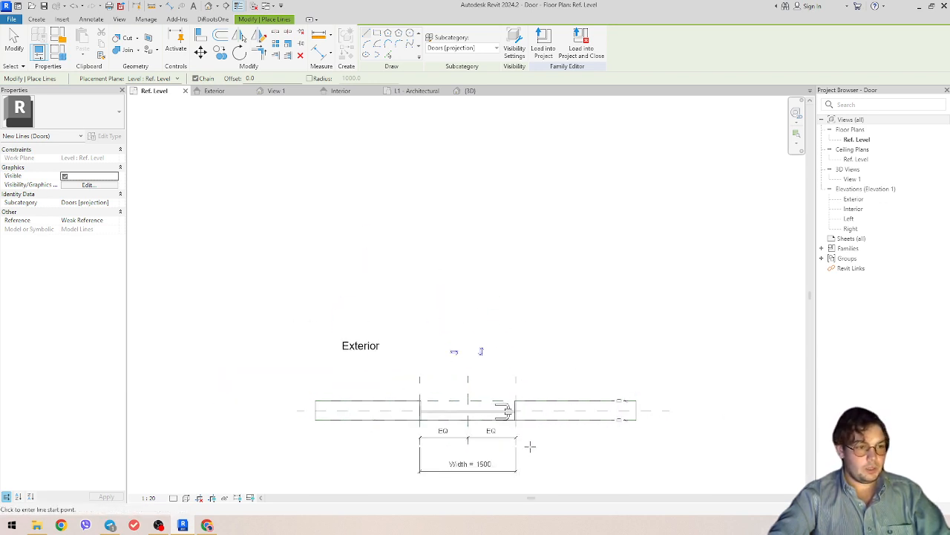
{"action": "scroll", "coordinate": [496, 428], "scroll_direction": "up", "scroll_amount": 2}
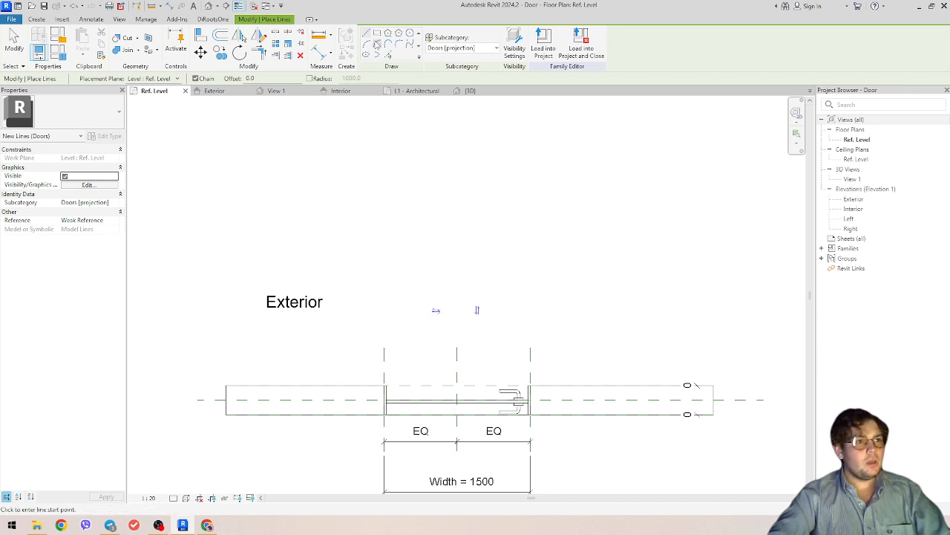
{"action": "left_click", "coordinate": [383, 384]}
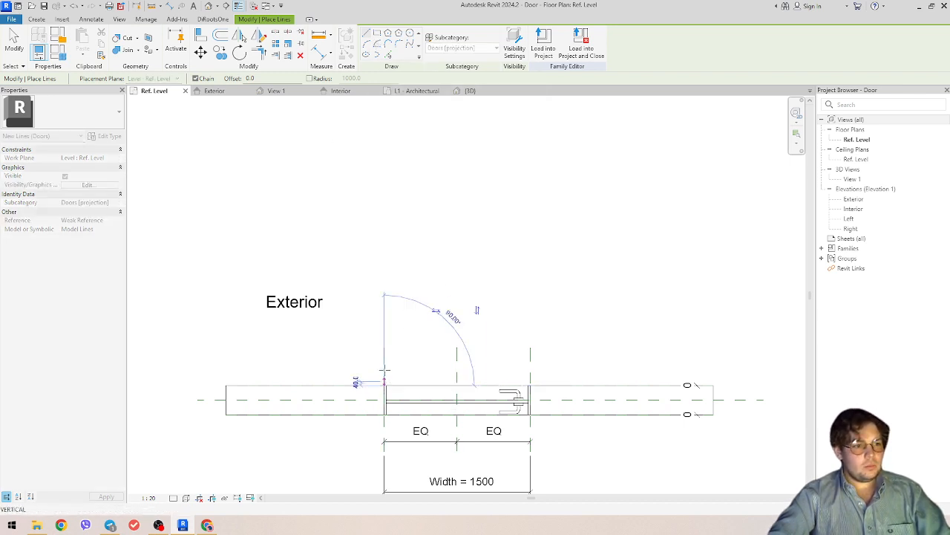
{"action": "left_click", "coordinate": [385, 287]}
{"action": "key", "text": "Escape"}
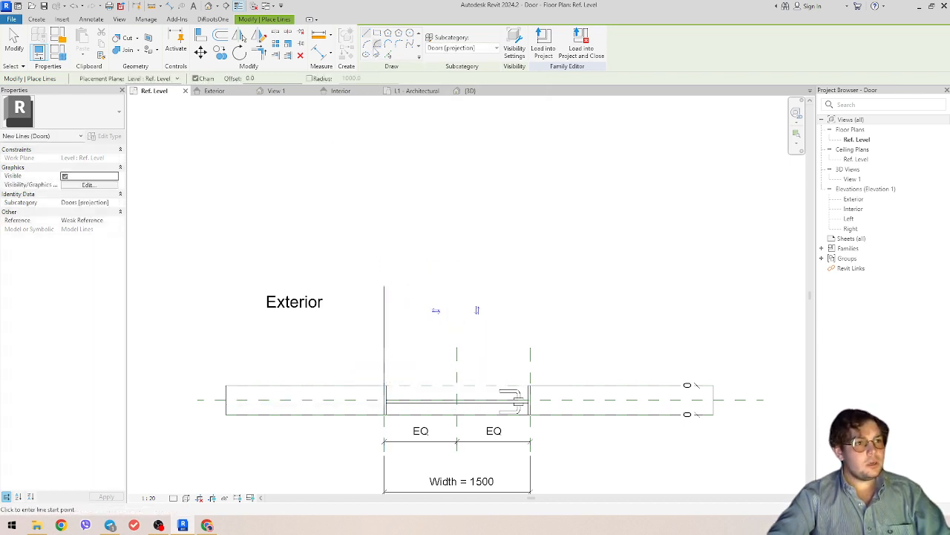
- Draw a centre-ends arc from the door's right edge to the leaf line's top
{"action": "left_click", "coordinate": [377, 45]}
{"action": "left_click", "coordinate": [384, 385]}
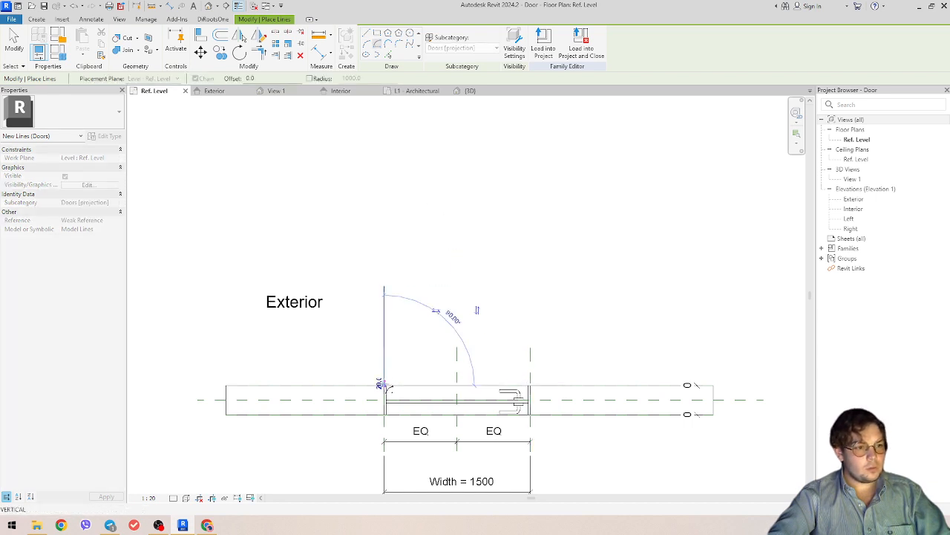
{"action": "left_click", "coordinate": [530, 385]}
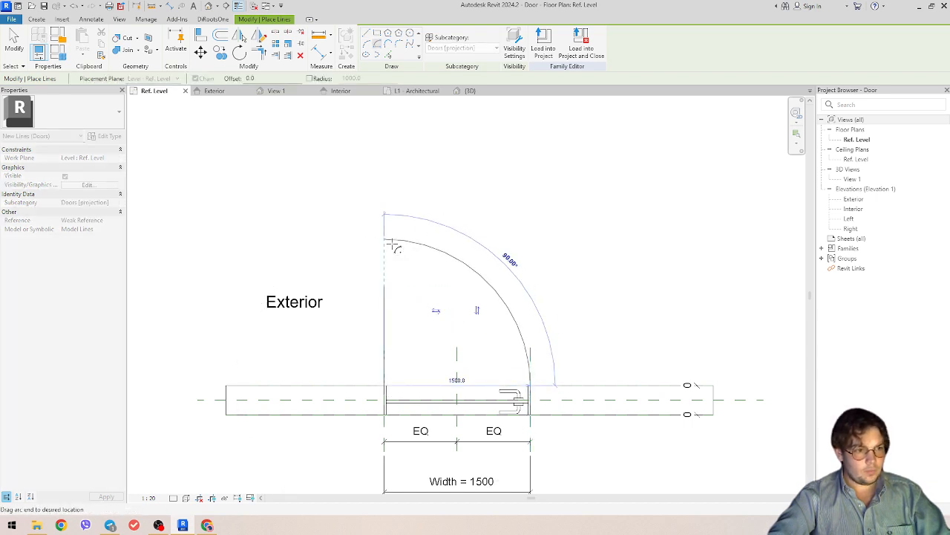
{"action": "left_click", "coordinate": [385, 240]}
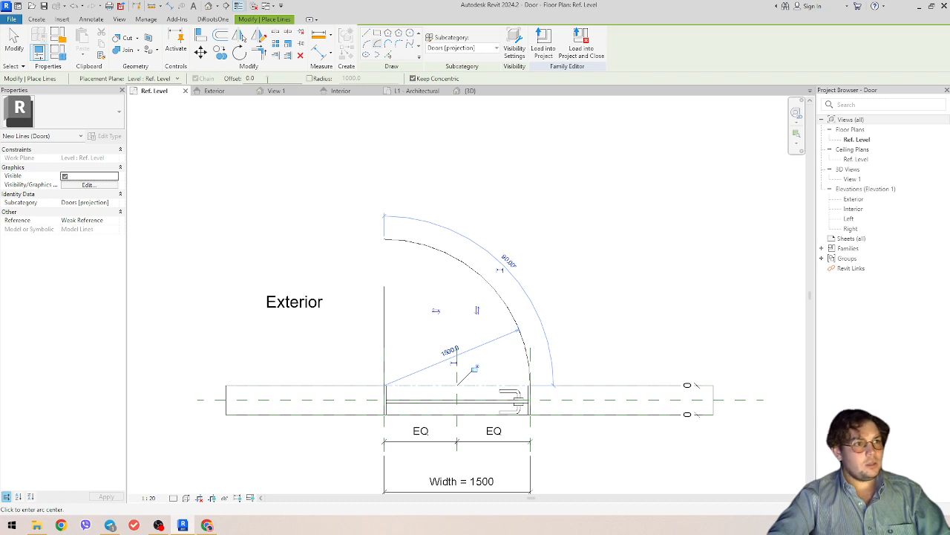
{"action": "left_click", "coordinate": [257, 51]}
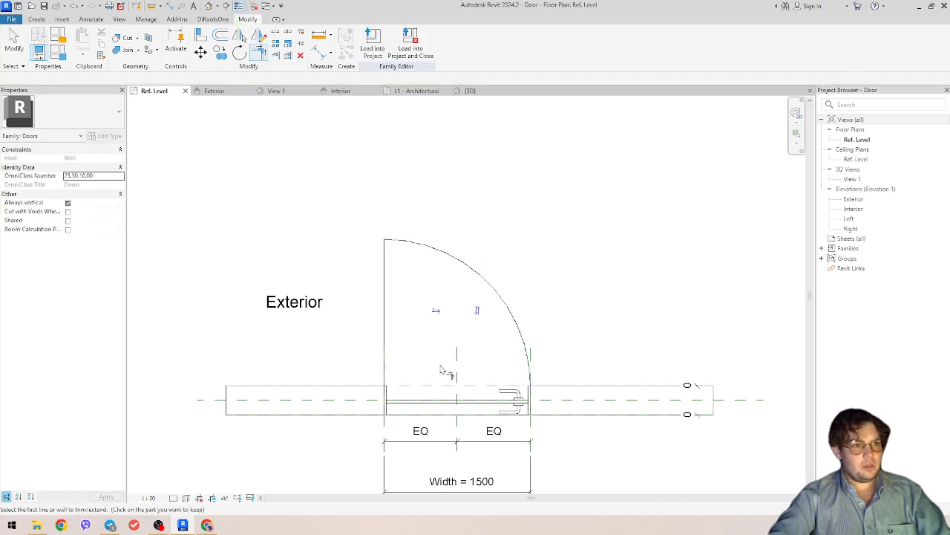
{"action": "middle_click_drag", "start_coordinate": [440, 369], "coordinate": [432, 357]}
{"action": "key", "text": "Escape"}
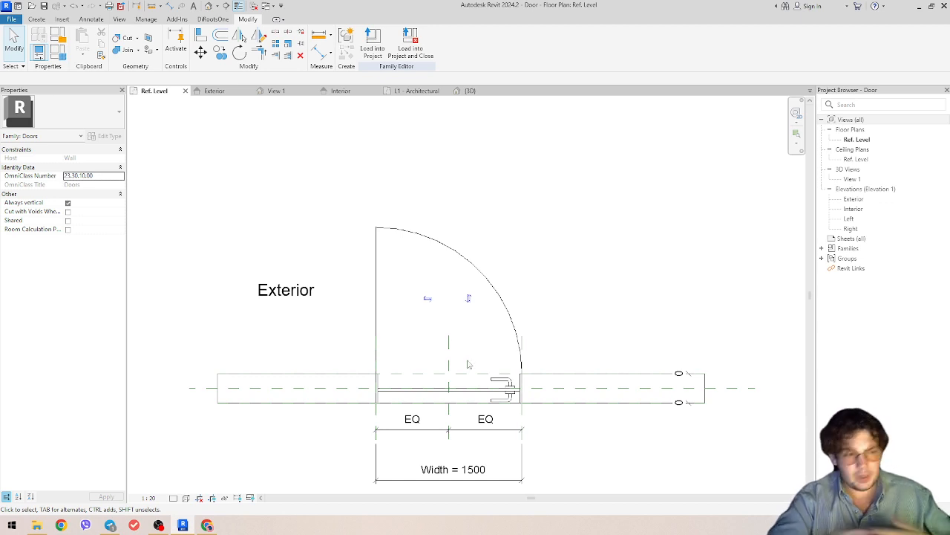
- Change the Width dimension value to 900 so the opening and swing narrow
{"action": "scroll", "coordinate": [483, 395], "scroll_direction": "down", "scroll_amount": 2}
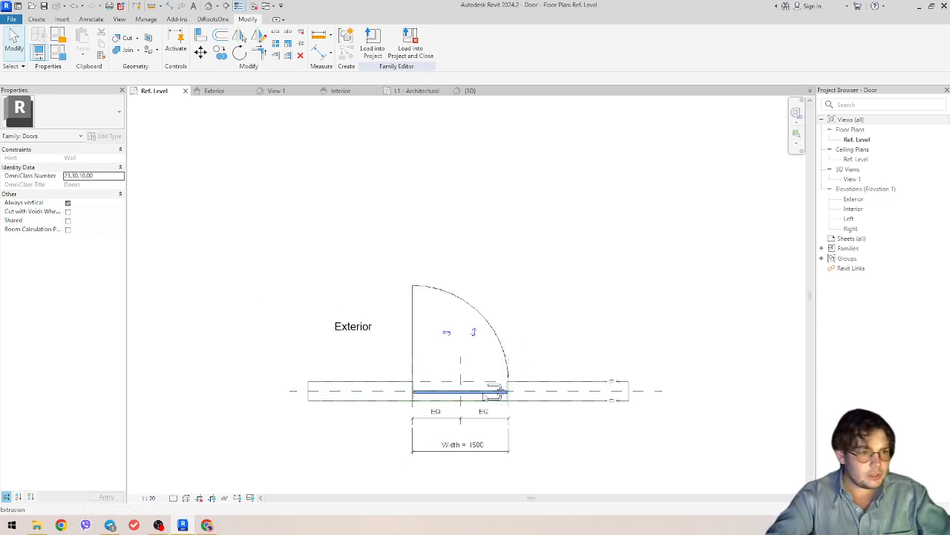
{"action": "left_click", "coordinate": [463, 450]}
{"action": "left_click", "coordinate": [479, 447]}
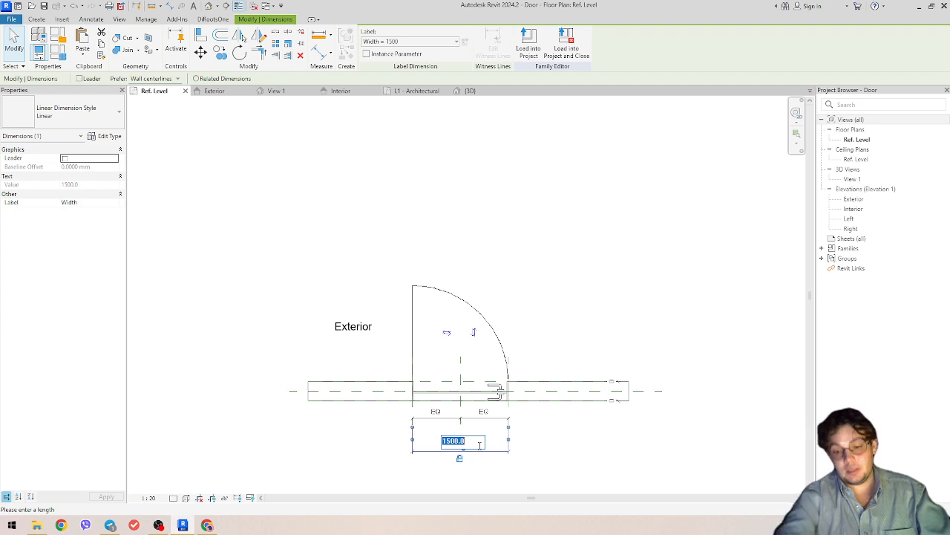
{"action": "type", "text": "900"}
{"action": "key", "text": "Return"}
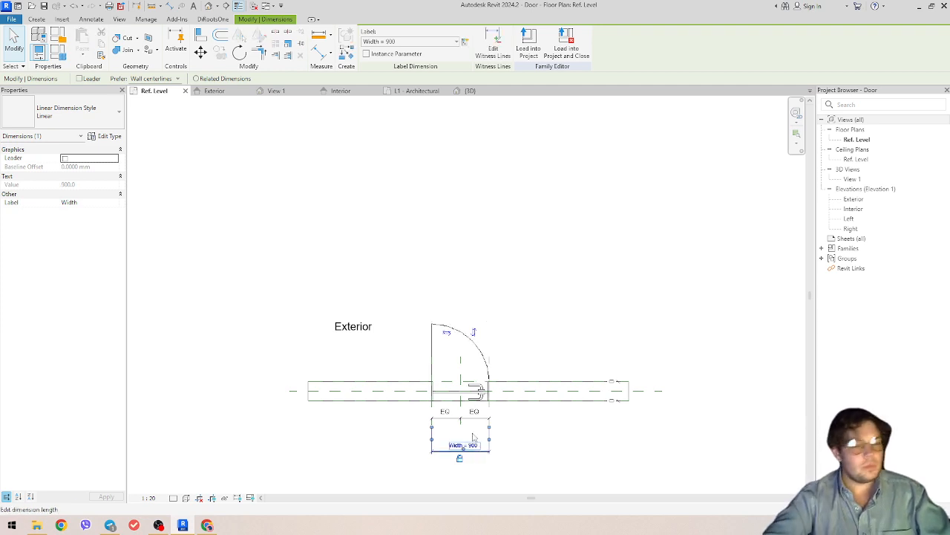
{"action": "scroll", "coordinate": [481, 358], "scroll_direction": "up", "scroll_amount": 1}
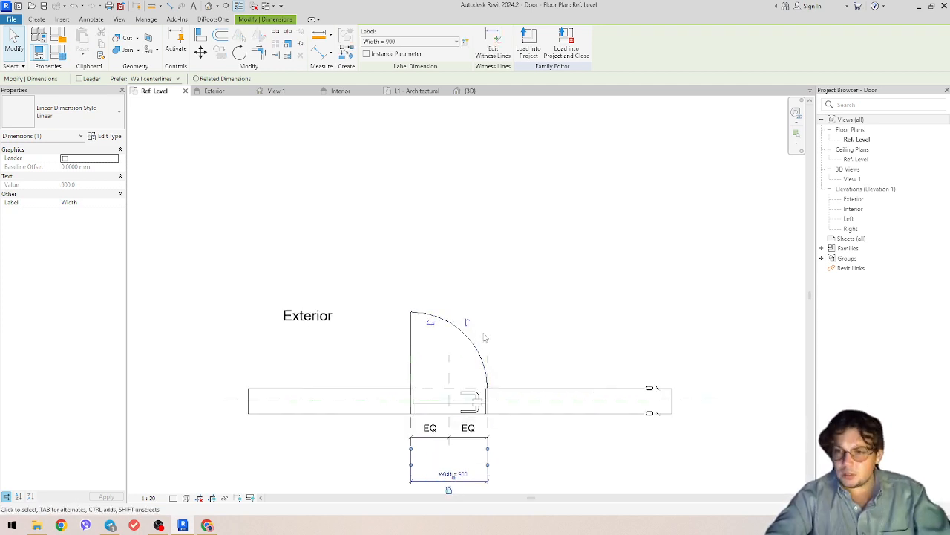
{"action": "scroll", "coordinate": [483, 337], "scroll_direction": "down", "scroll_amount": 2}
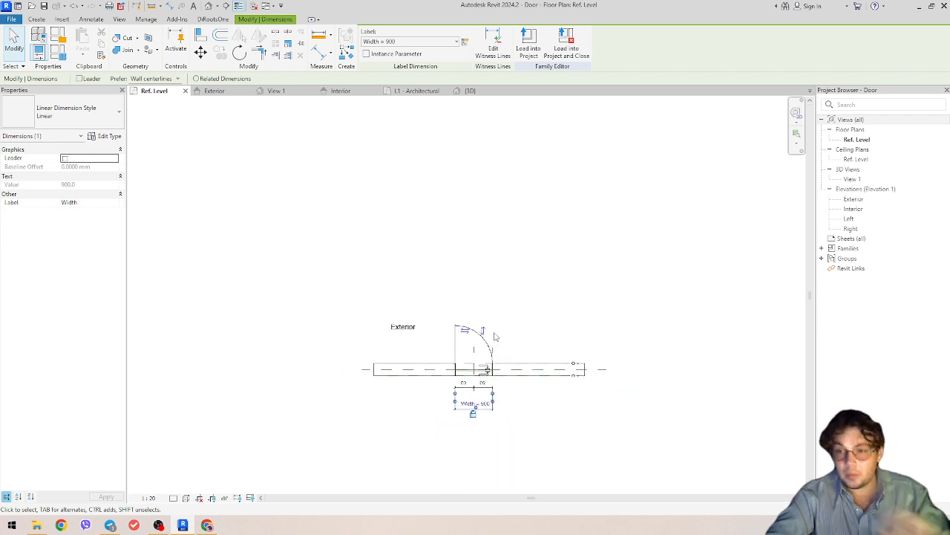
{"action": "scroll", "coordinate": [476, 338], "scroll_direction": "up", "scroll_amount": 2}
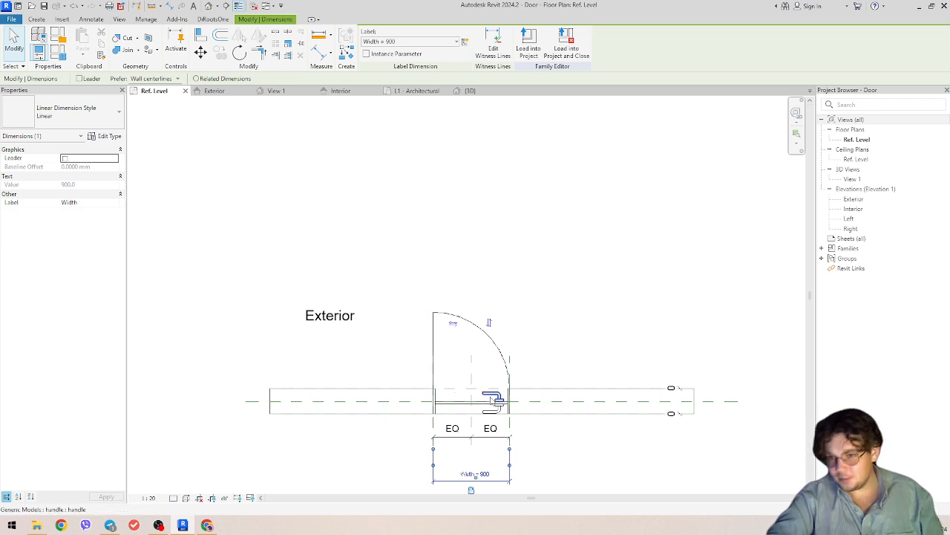
{"action": "middle_click_drag", "start_coordinate": [675, 450], "coordinate": [675, 433]}
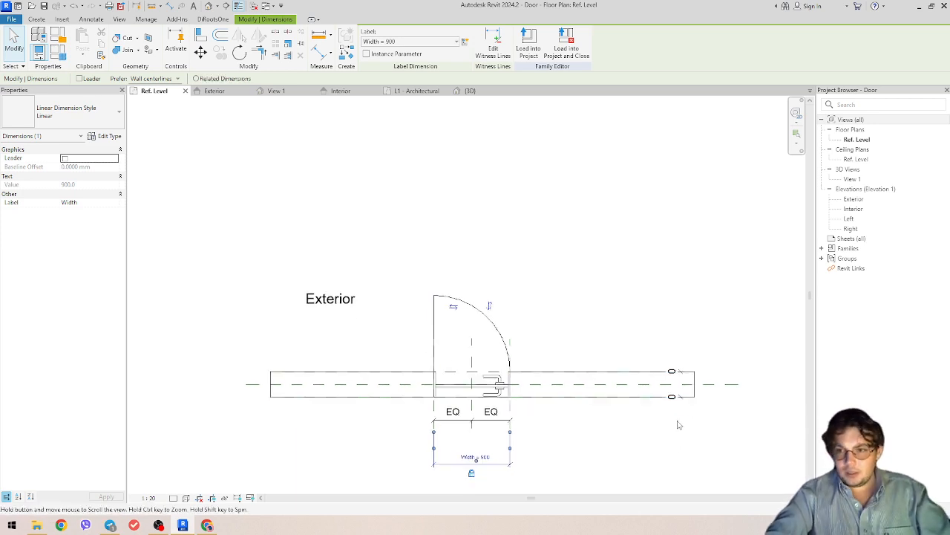
{"action": "scroll", "coordinate": [535, 375], "scroll_direction": "up", "scroll_amount": 3}
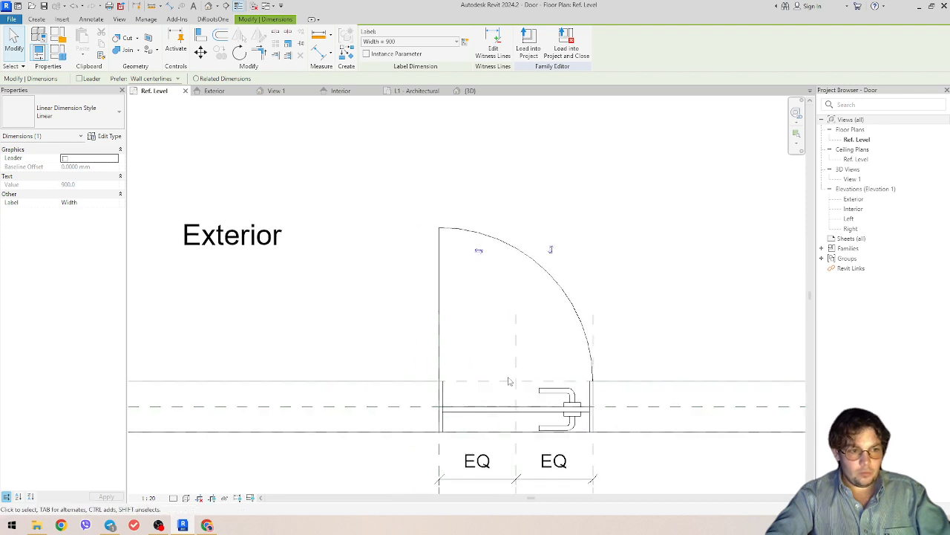
{"action": "key", "text": "Escape"}
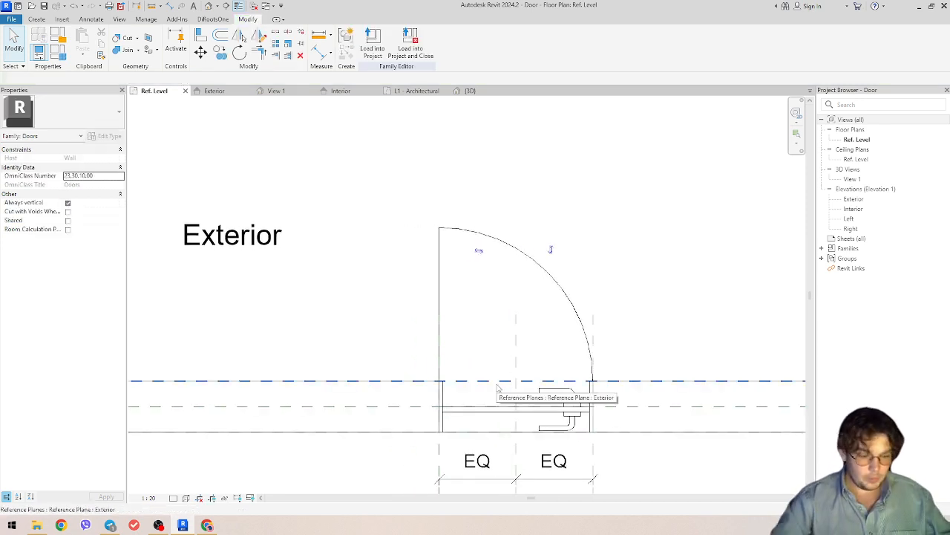
{"action": "scroll", "coordinate": [498, 387], "scroll_direction": "down", "scroll_amount": 2}
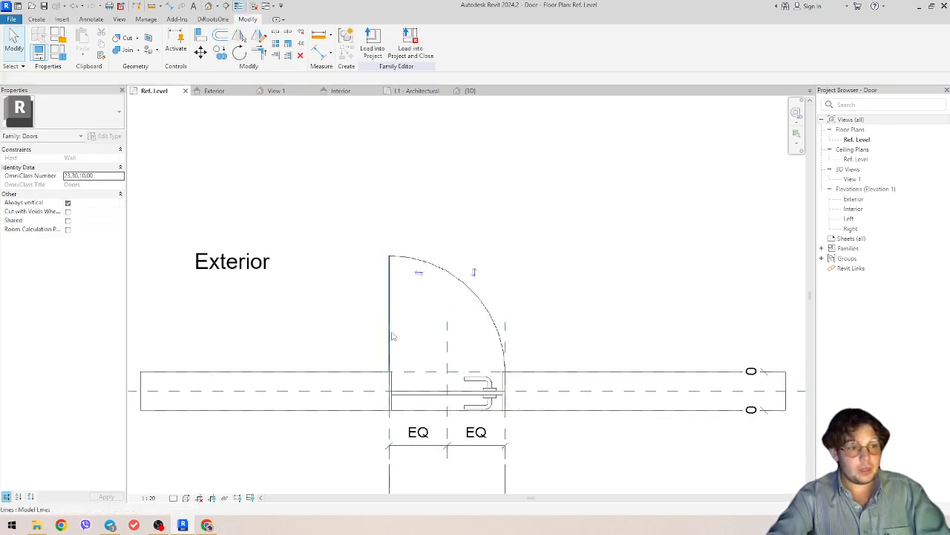
- Align the leaf line to the wall face with AL and lock it
{"action": "middle_click_drag", "start_coordinate": [449, 385], "coordinate": [472, 342]}
{"action": "key", "text": "a"}
{"action": "key", "text": "l"}
{"action": "scroll", "coordinate": [428, 367], "scroll_direction": "up", "scroll_amount": 2}
{"action": "scroll", "coordinate": [427, 369], "scroll_direction": "up", "scroll_amount": 1}
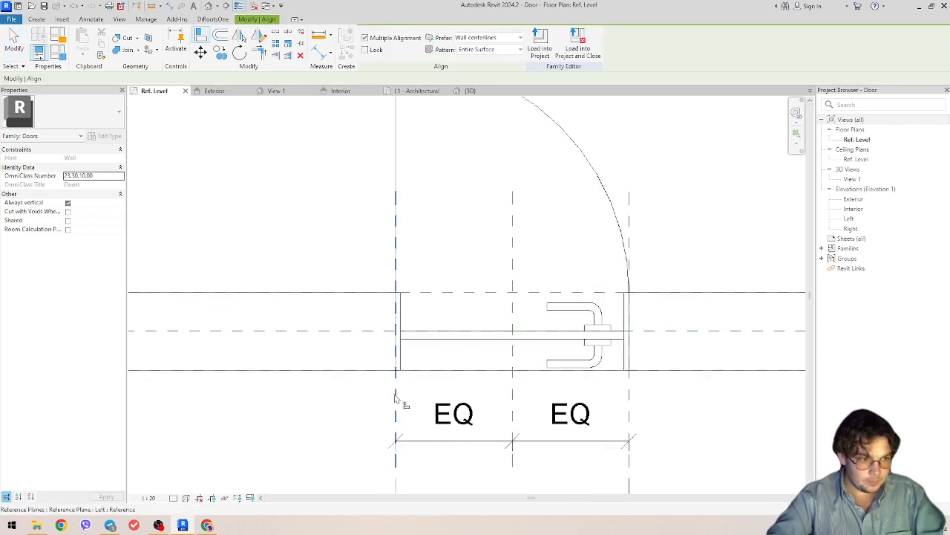
{"action": "left_click", "coordinate": [430, 296]}
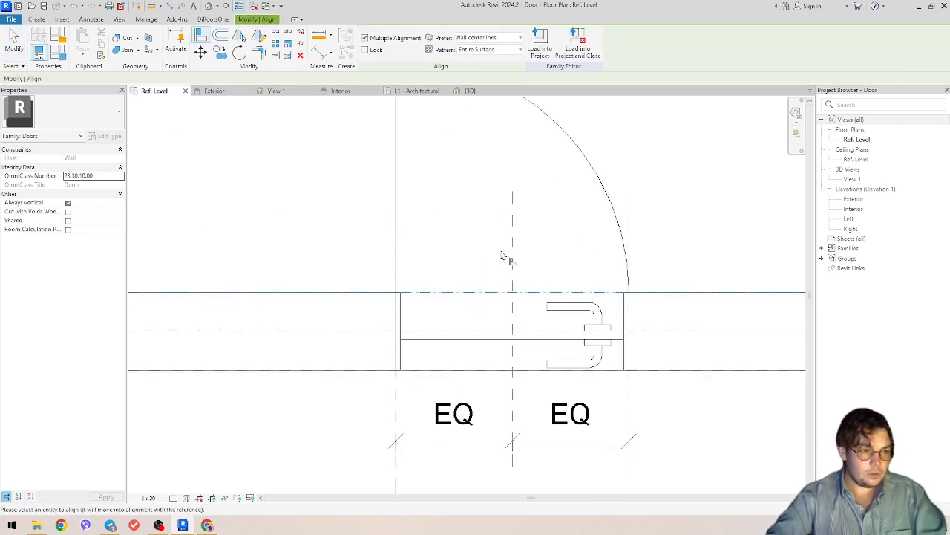
{"action": "scroll", "coordinate": [403, 287], "scroll_direction": "up", "scroll_amount": 2}
{"action": "scroll", "coordinate": [403, 287], "scroll_direction": "up", "scroll_amount": 1}
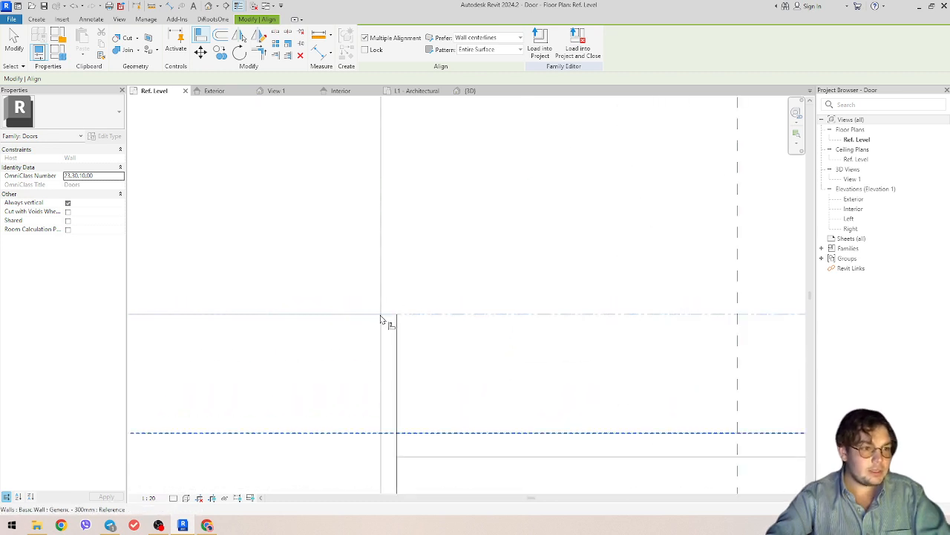
{"action": "left_click", "coordinate": [381, 318]}
{"action": "scroll", "coordinate": [375, 297], "scroll_direction": "down", "scroll_amount": 2}
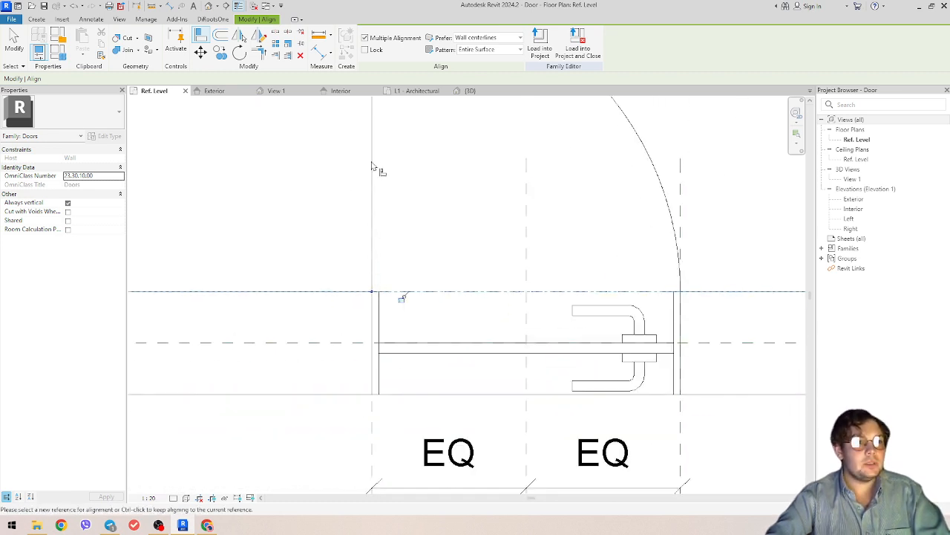
{"action": "middle_click_drag", "start_coordinate": [383, 184], "coordinate": [402, 298]}
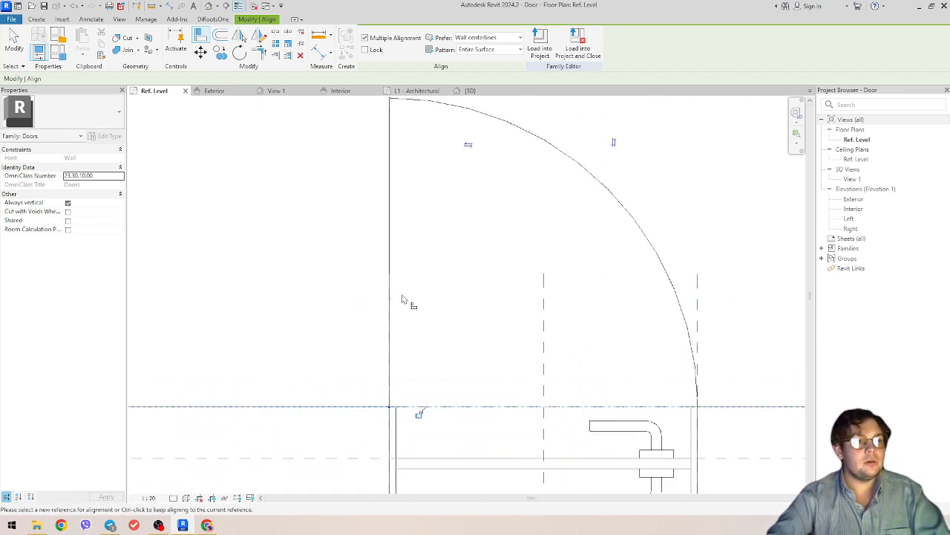
{"action": "left_click", "coordinate": [420, 415]}
- Align the door line end to the other wall line and lock it
{"action": "middle_click_drag", "start_coordinate": [398, 420], "coordinate": [413, 405]}
{"action": "scroll", "coordinate": [455, 419], "scroll_direction": "down", "scroll_amount": 1}
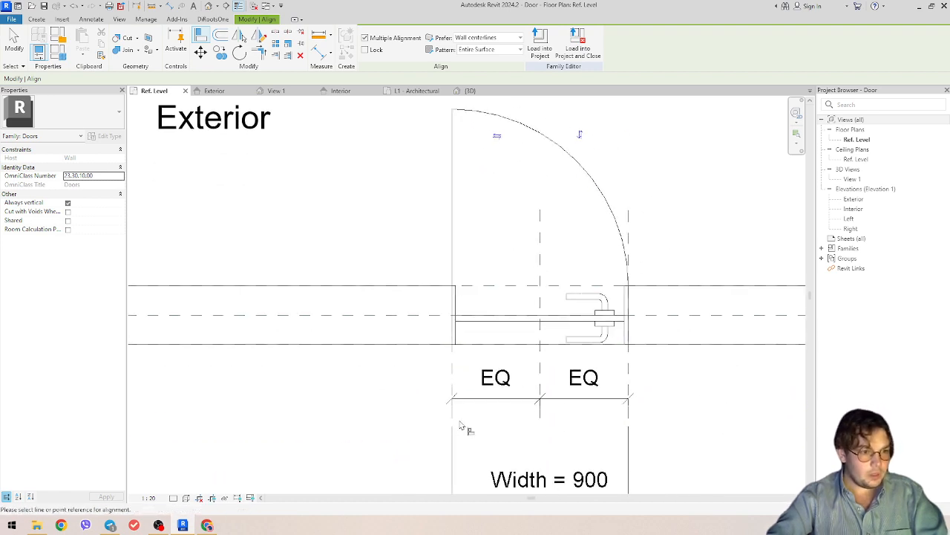
{"action": "scroll", "coordinate": [443, 234], "scroll_direction": "up", "scroll_amount": 4}
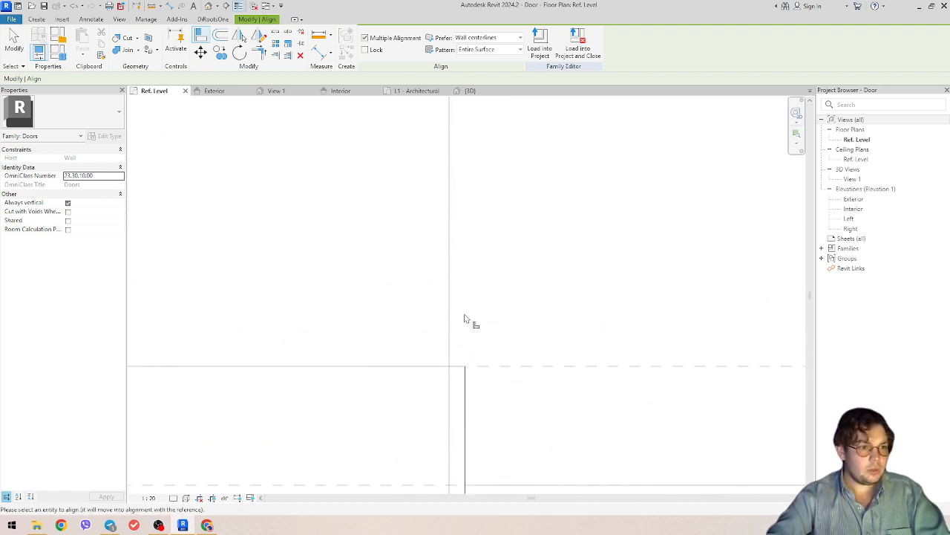
{"action": "key", "text": "Tab"}
{"action": "left_click", "coordinate": [449, 366]}
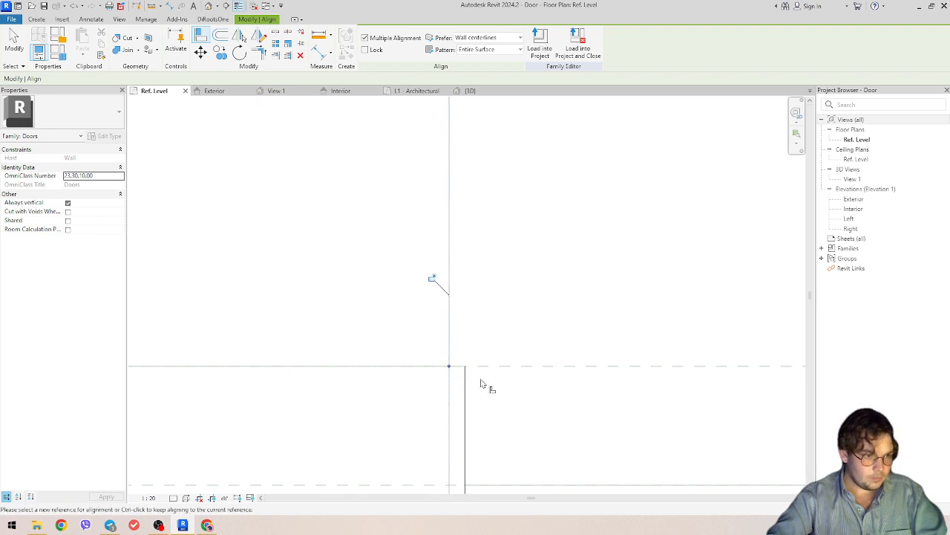
{"action": "left_click", "coordinate": [433, 278]}
{"action": "scroll", "coordinate": [380, 299], "scroll_direction": "down", "scroll_amount": 3}
{"action": "scroll", "coordinate": [407, 321], "scroll_direction": "down", "scroll_amount": 3}
{"action": "key", "text": "Escape"}
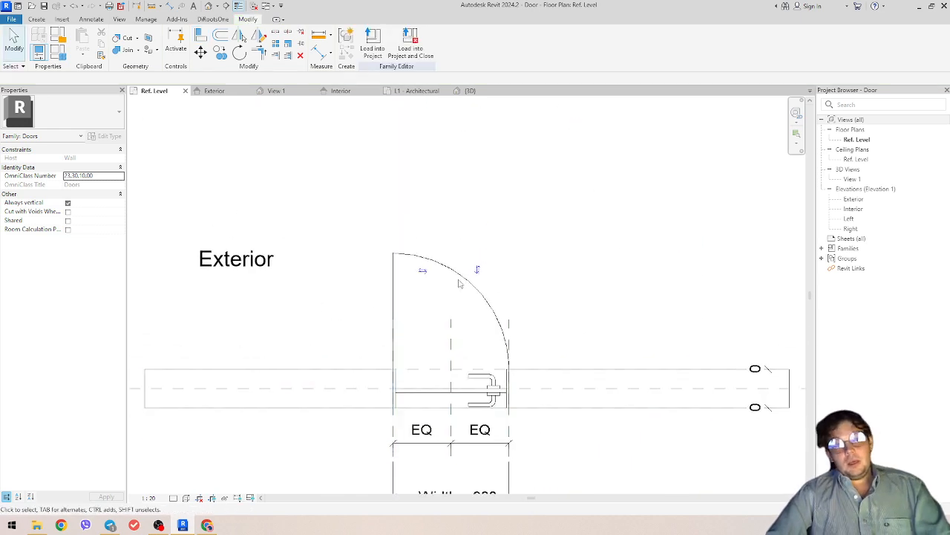
- Switch on Center Mark Visible for the 1413.7-long swing arc
{"action": "left_click", "coordinate": [462, 283]}
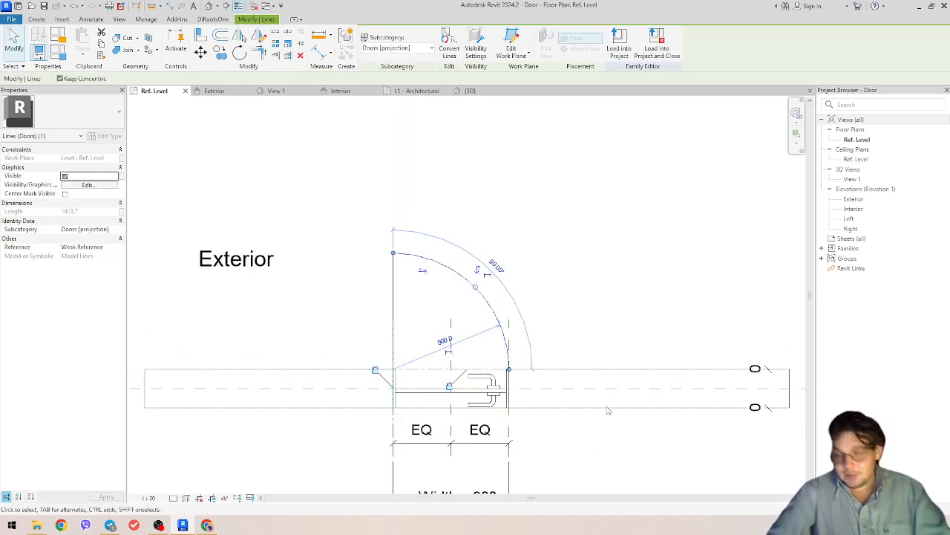
{"action": "scroll", "coordinate": [380, 381], "scroll_direction": "up", "scroll_amount": 2}
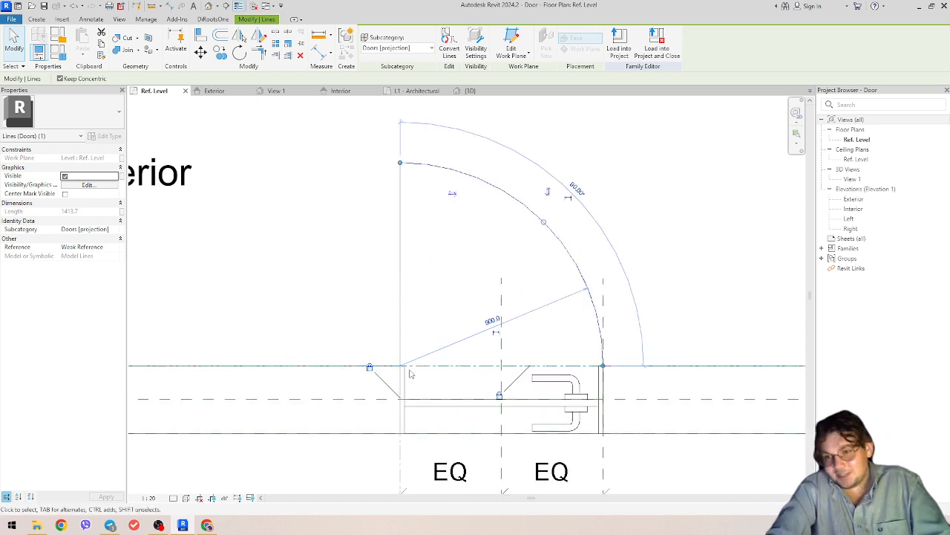
{"action": "scroll", "coordinate": [419, 360], "scroll_direction": "down", "scroll_amount": 1}
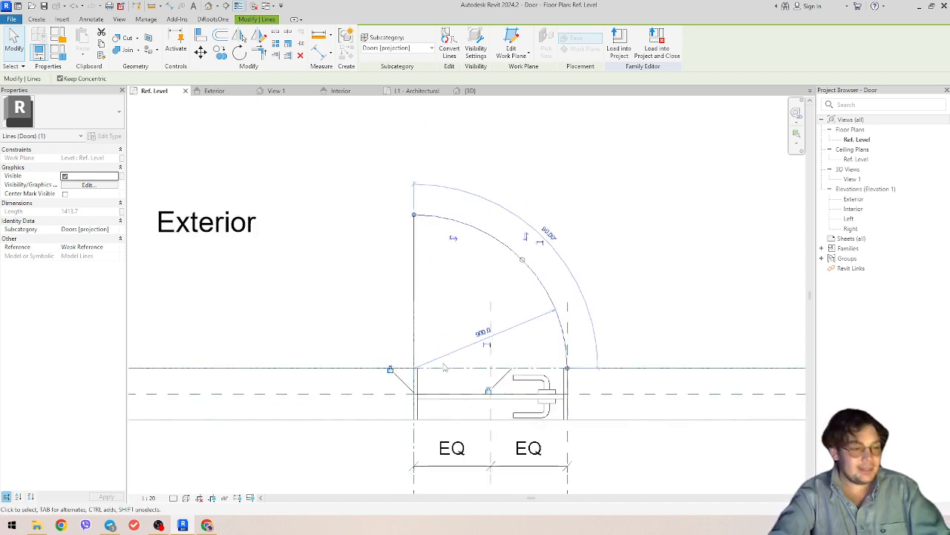
{"action": "scroll", "coordinate": [429, 369], "scroll_direction": "up", "scroll_amount": 2}
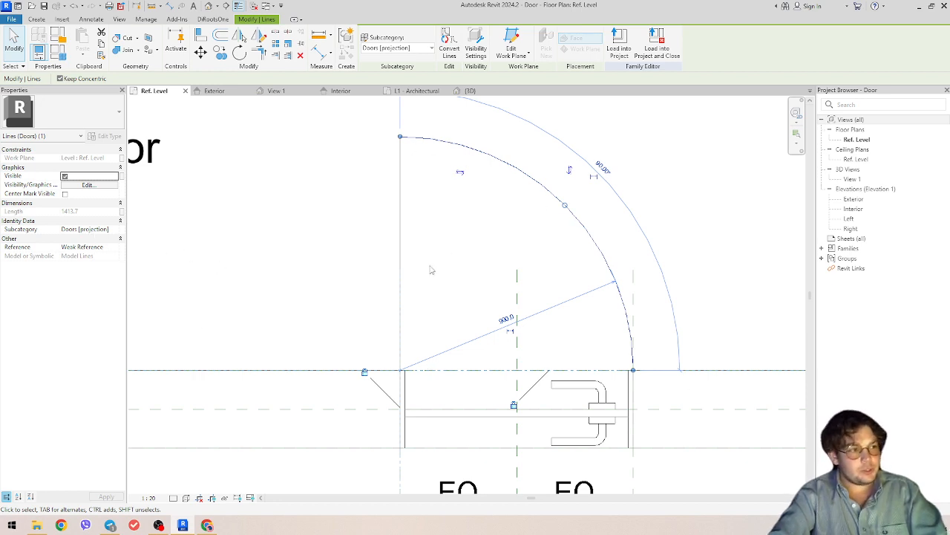
{"action": "scroll", "coordinate": [418, 360], "scroll_direction": "up", "scroll_amount": 1}
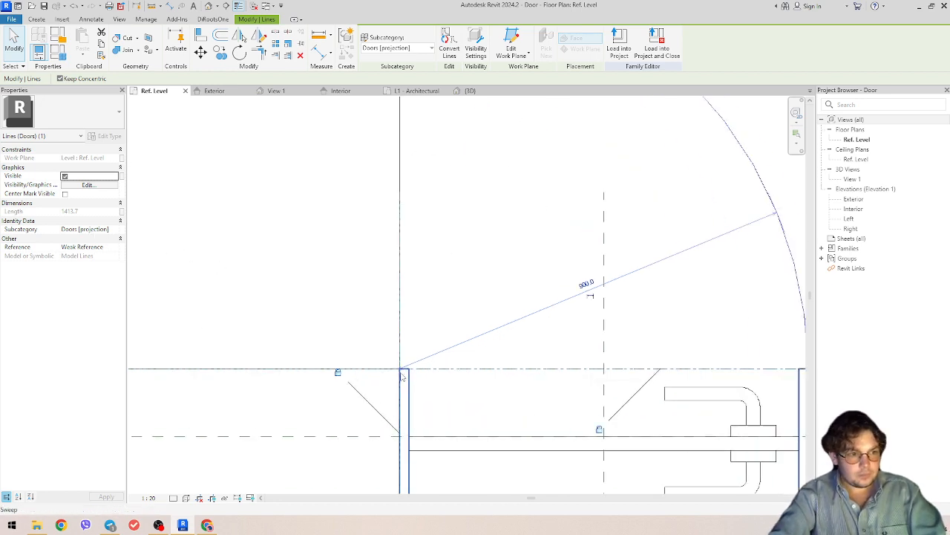
{"action": "scroll", "coordinate": [401, 370], "scroll_direction": "up", "scroll_amount": 2}
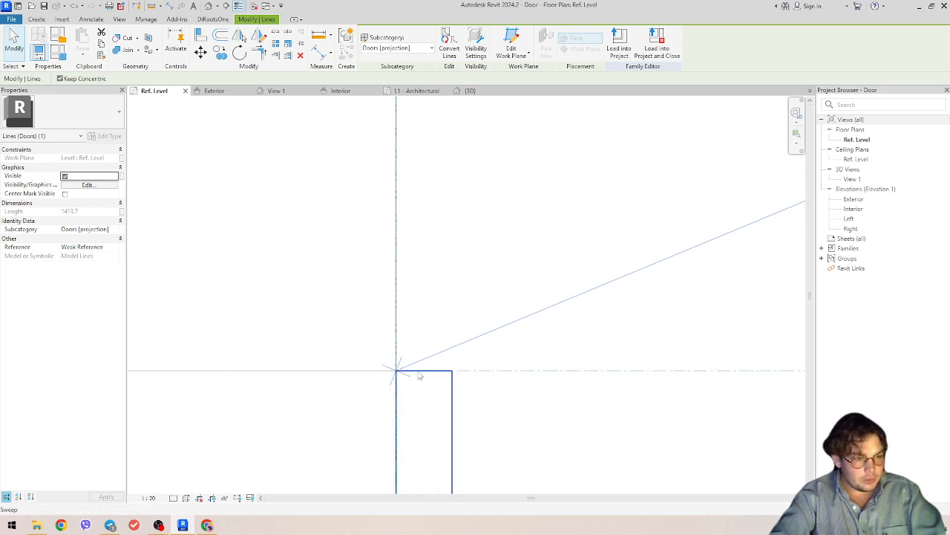
{"action": "scroll", "coordinate": [419, 376], "scroll_direction": "down", "scroll_amount": 3}
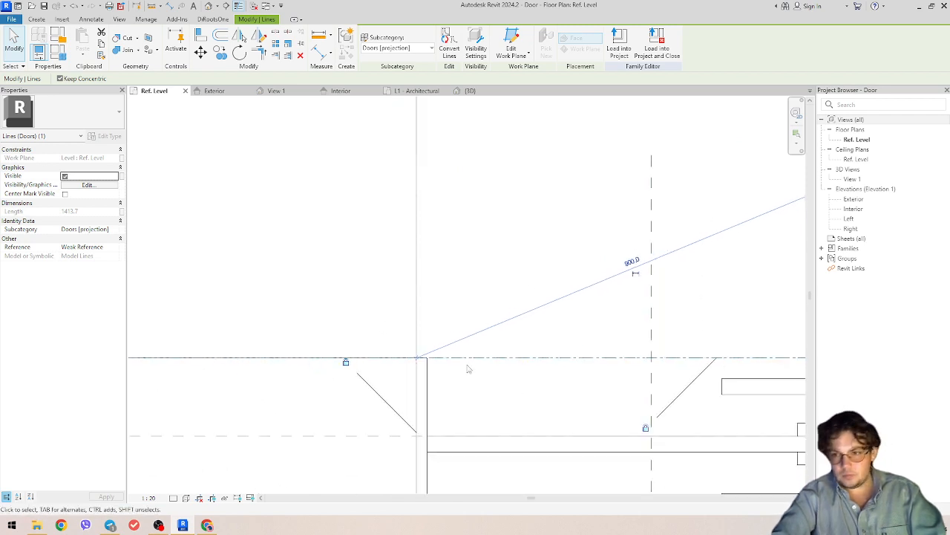
{"action": "left_click", "coordinate": [65, 193]}
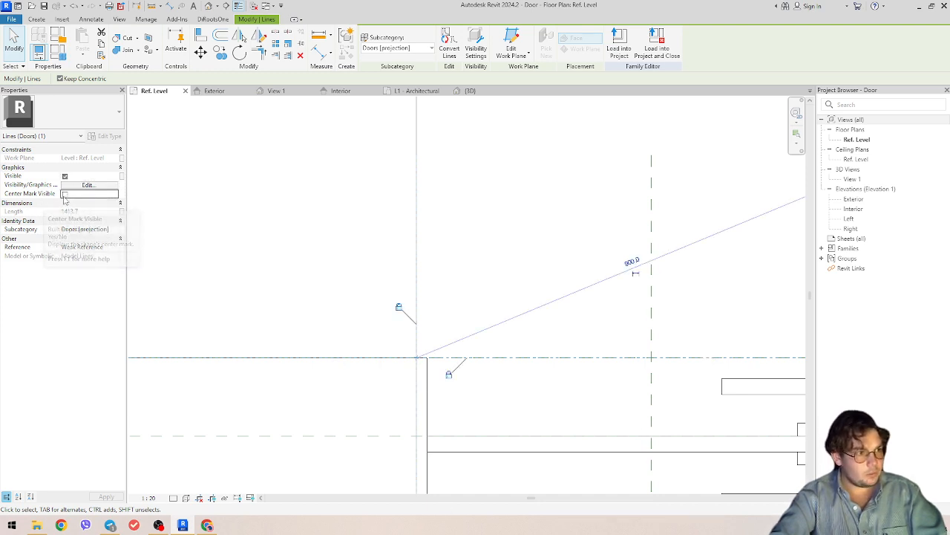
{"action": "scroll", "coordinate": [408, 364], "scroll_direction": "up", "scroll_amount": 5}
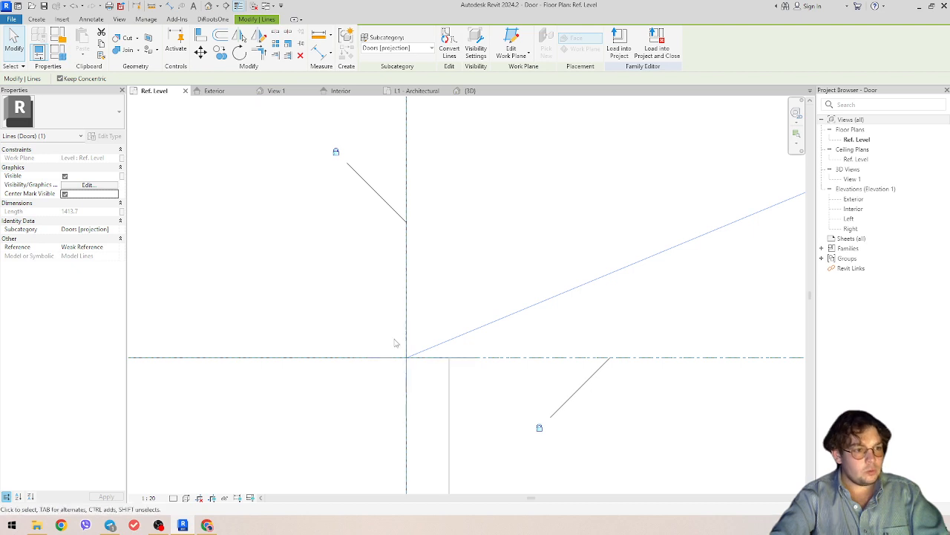
{"action": "scroll", "coordinate": [405, 345], "scroll_direction": "down", "scroll_amount": 2}
{"action": "scroll", "coordinate": [405, 343], "scroll_direction": "down", "scroll_amount": 4}
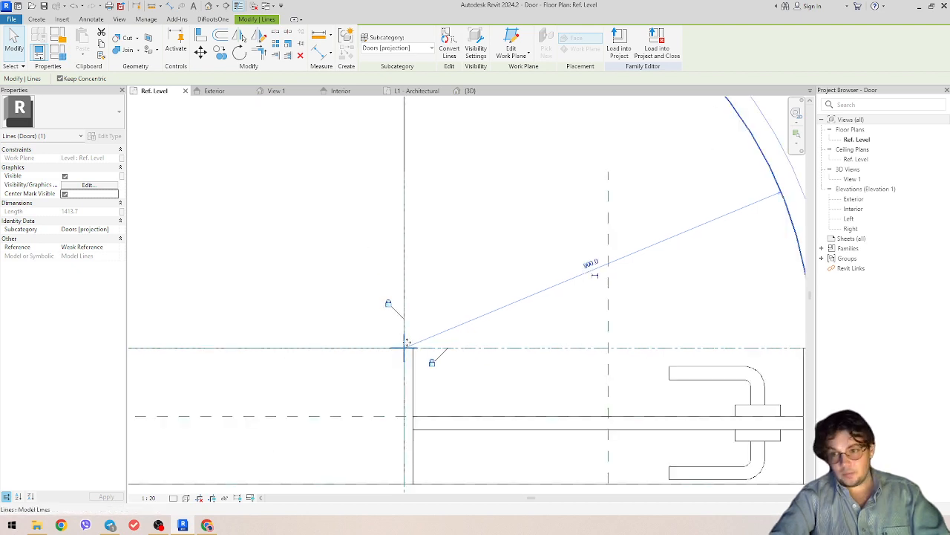
{"action": "left_click", "coordinate": [444, 300]}
{"action": "key", "text": "a"}
{"action": "key", "text": "l"}
{"action": "scroll", "coordinate": [435, 346], "scroll_direction": "up", "scroll_amount": 2}
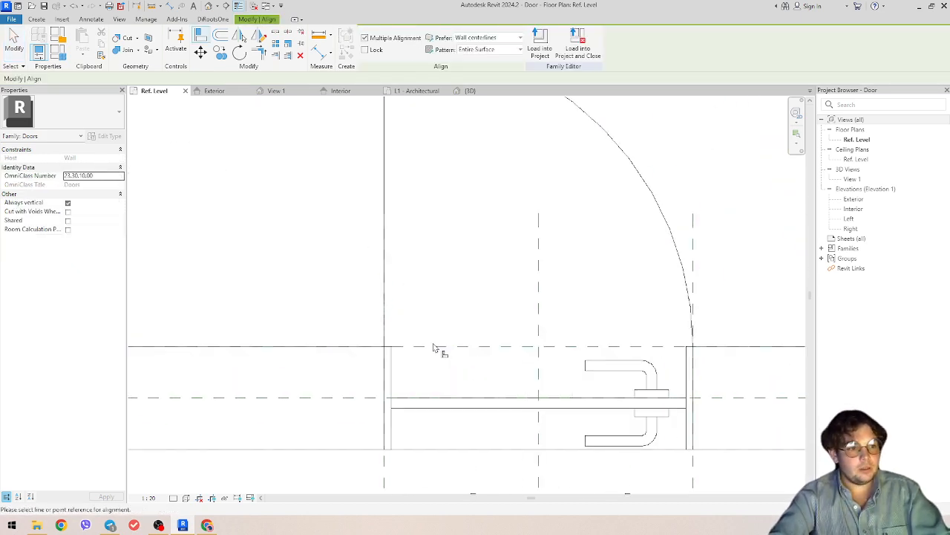
{"action": "left_click", "coordinate": [387, 346]}
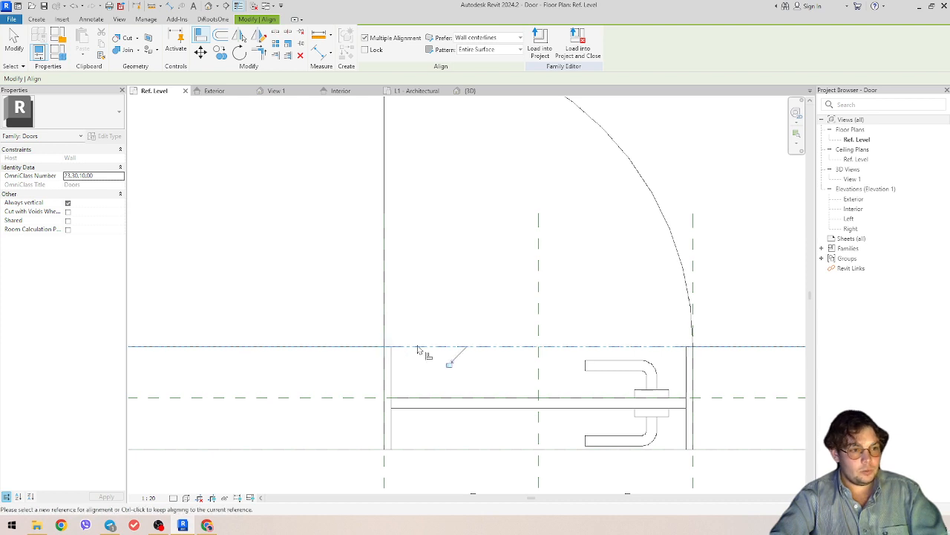
{"action": "scroll", "coordinate": [412, 335], "scroll_direction": "up", "scroll_amount": 1}
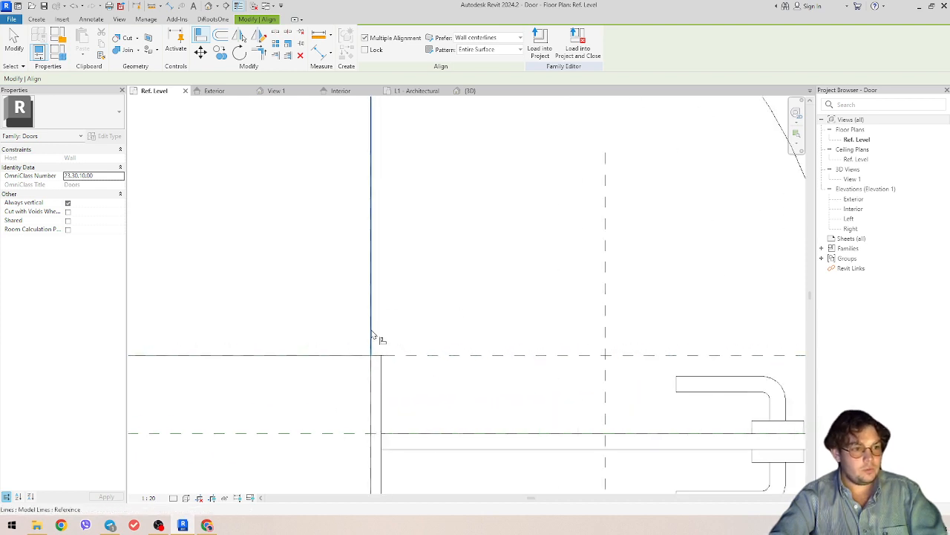
{"action": "scroll", "coordinate": [375, 340], "scroll_direction": "down", "scroll_amount": 3}
{"action": "scroll", "coordinate": [379, 343], "scroll_direction": "up", "scroll_amount": 3}
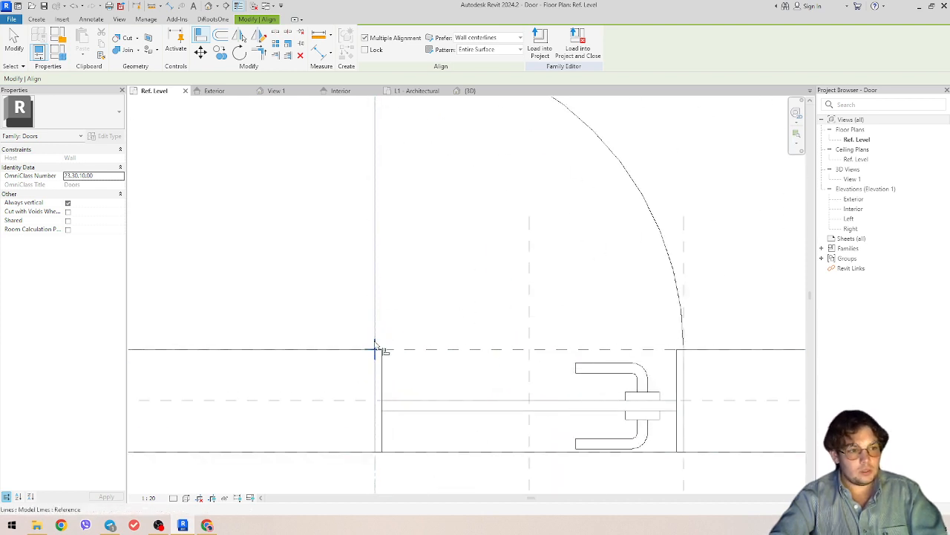
{"action": "key", "text": "Escape"}
{"action": "key", "text": "Escape"}
{"action": "scroll", "coordinate": [474, 315], "scroll_direction": "down", "scroll_amount": 3}
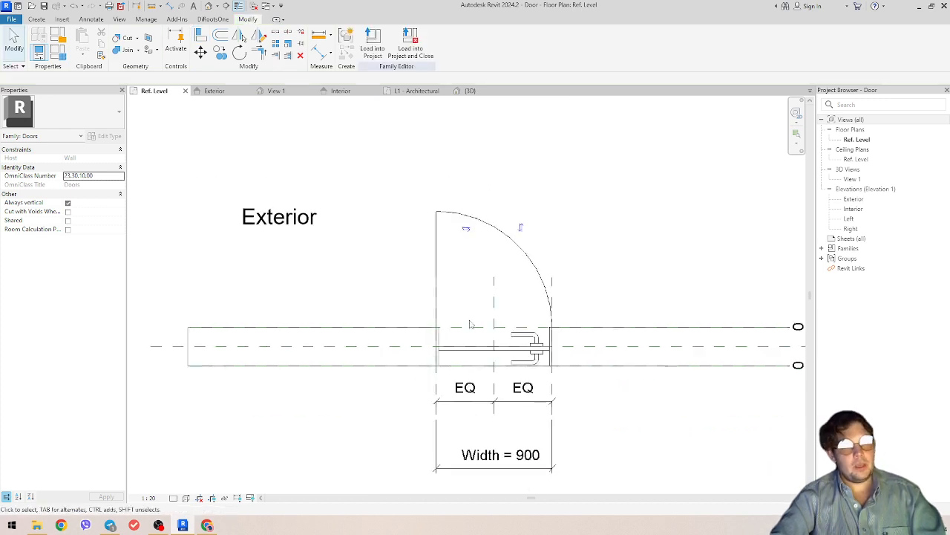
- Add an angular dimension between the door leaf and the wall, placed outside the swing
{"action": "key", "text": "d"}
{"action": "key", "text": "i"}
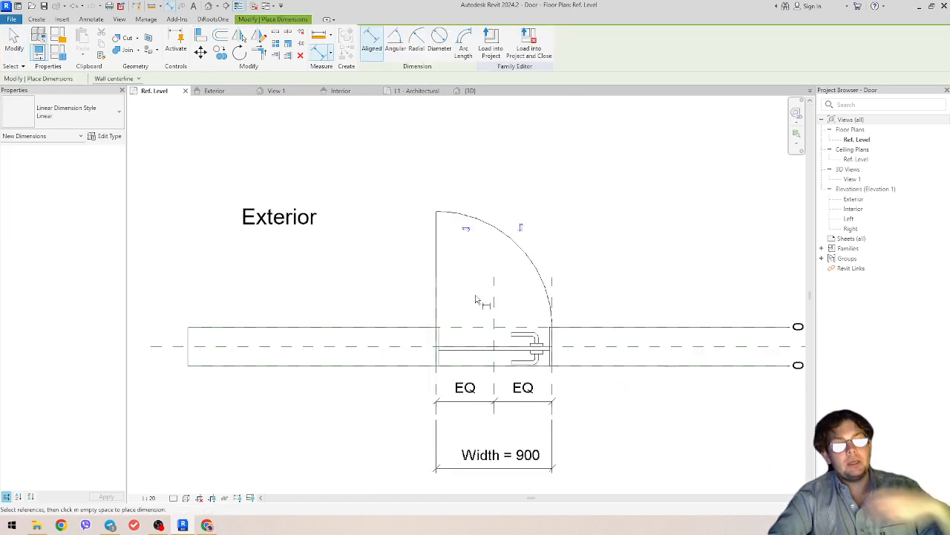
{"action": "left_click", "coordinate": [395, 48]}
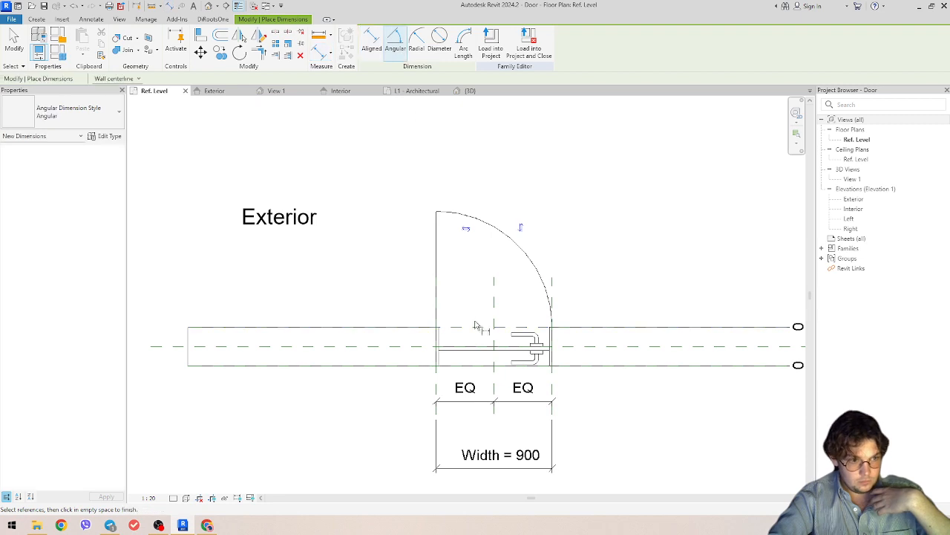
{"action": "left_click", "coordinate": [437, 275]}
{"action": "left_click", "coordinate": [475, 327]}
{"action": "left_click", "coordinate": [588, 260]}
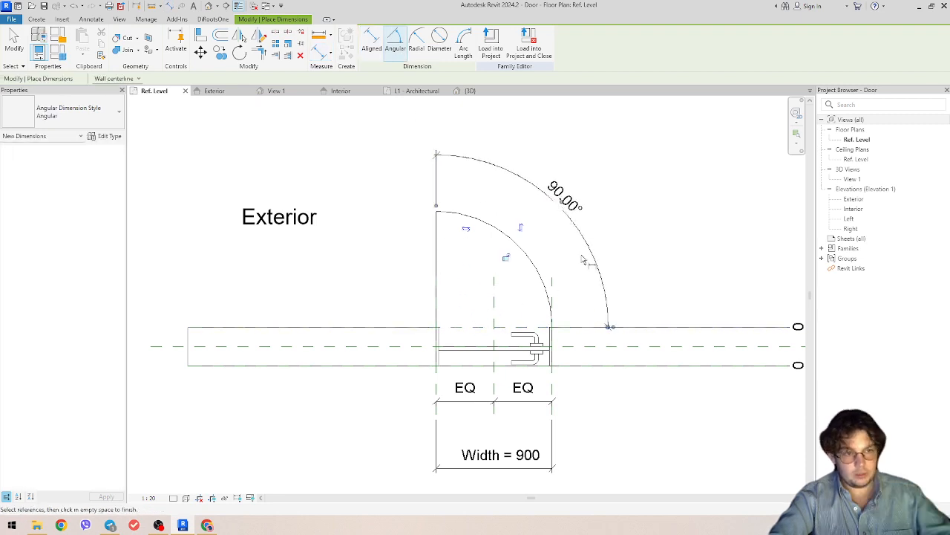
{"action": "key", "text": "Escape"}
{"action": "key", "text": "Escape"}
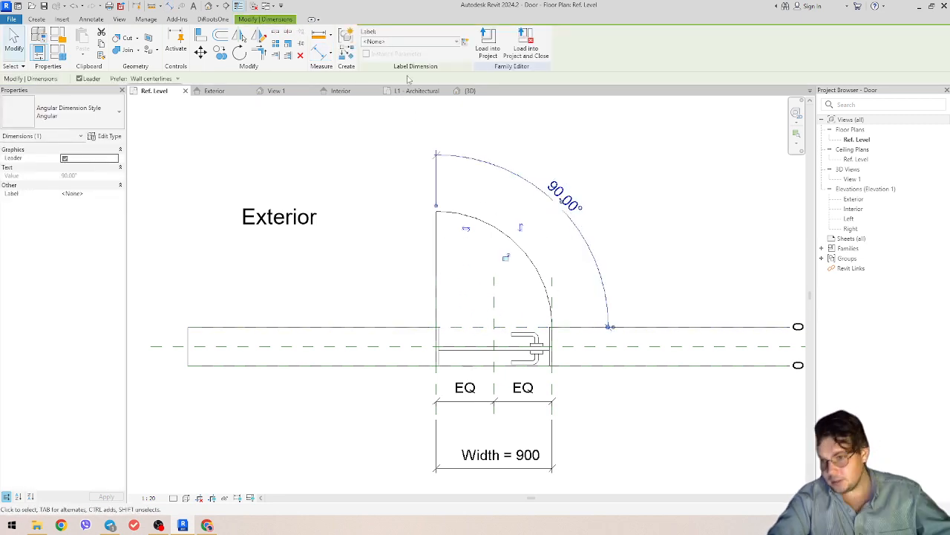
- Label the angular dimension ANGLE and flex it to 45°
{"action": "left_click", "coordinate": [413, 42]}
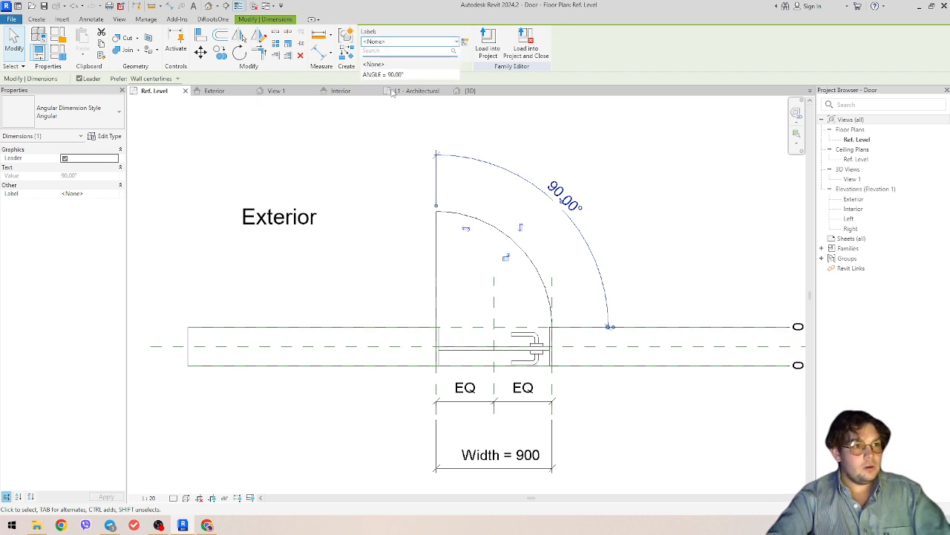
{"action": "left_click", "coordinate": [394, 75]}
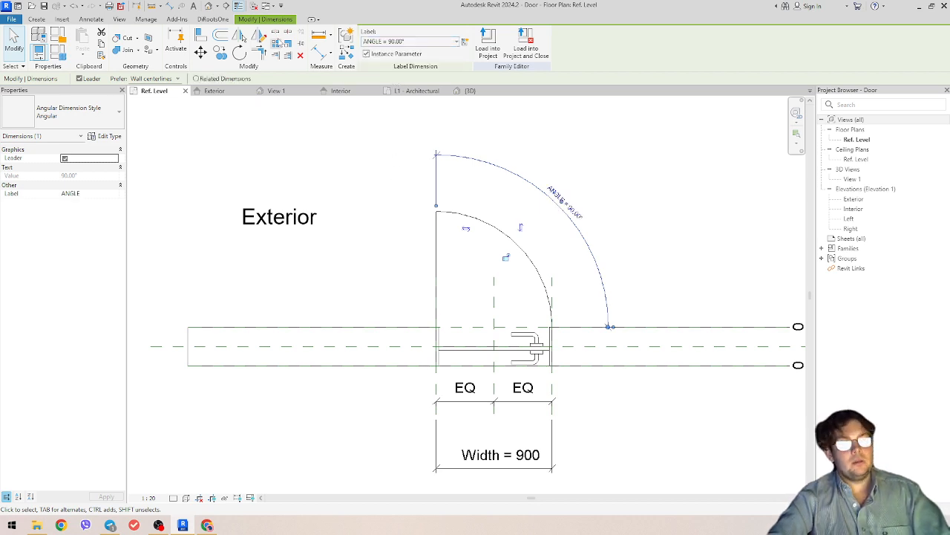
{"action": "double_click", "coordinate": [578, 214]}
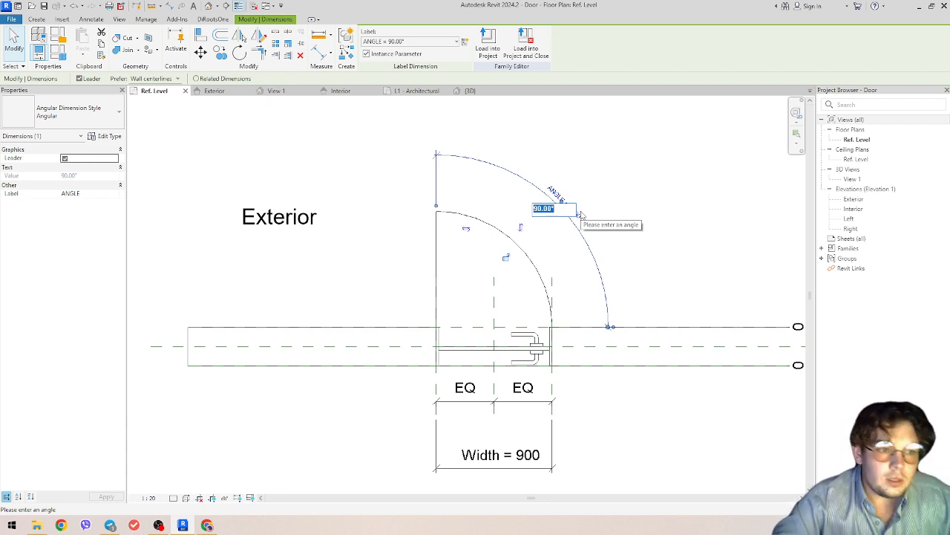
{"action": "type", "text": "45"}
{"action": "key", "text": "Return"}
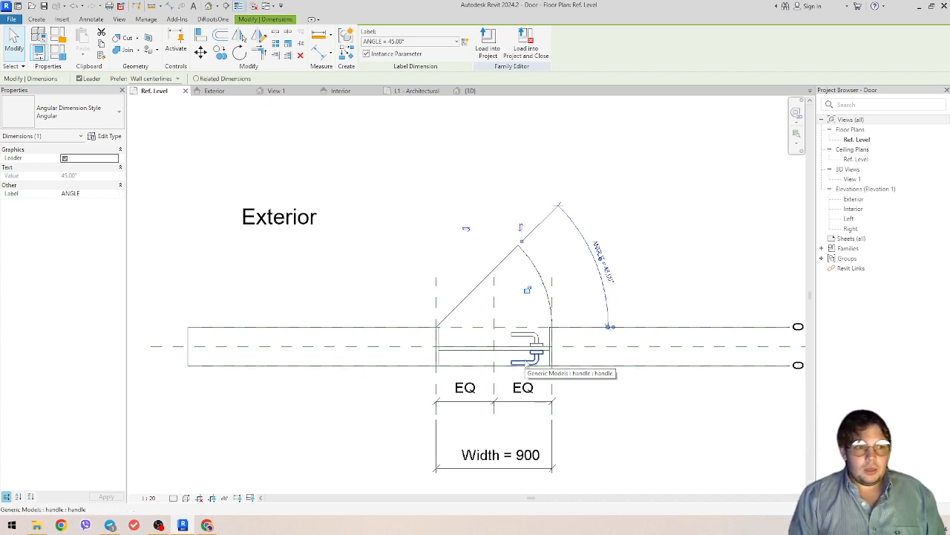
- Check the swing lines and Width = 900 in plan, then load the family into Project1
{"action": "left_click", "coordinate": [577, 310]}
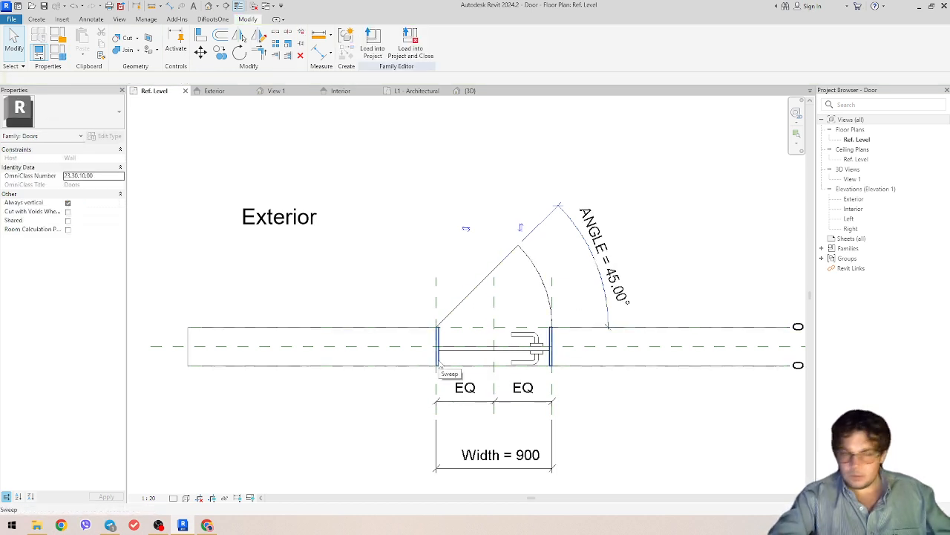
{"action": "middle_click_drag", "start_coordinate": [512, 310], "coordinate": [568, 356]}
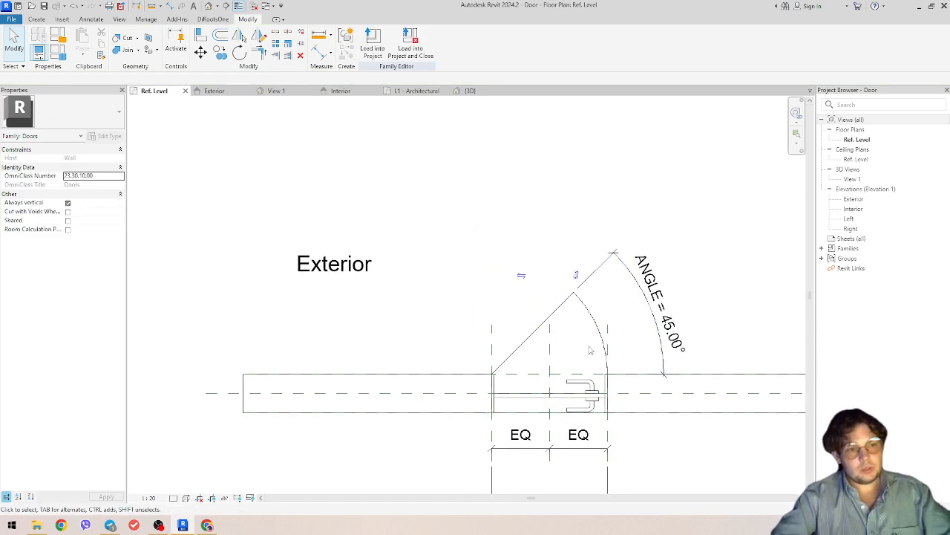
{"action": "scroll", "coordinate": [583, 326], "scroll_direction": "down", "scroll_amount": 2}
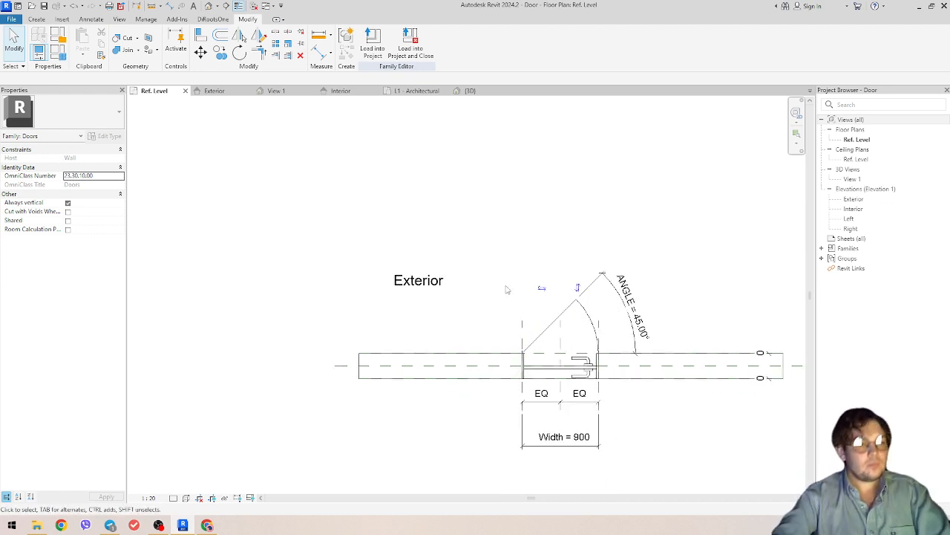
{"action": "scroll", "coordinate": [564, 317], "scroll_direction": "up", "scroll_amount": 2}
{"action": "left_click", "coordinate": [604, 317]}
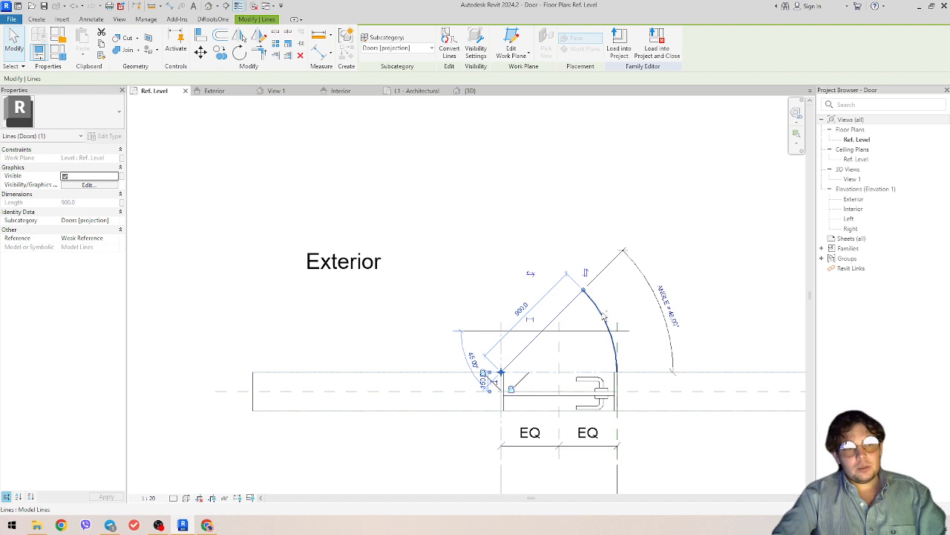
{"action": "left_click", "coordinate": [604, 317], "text": "ctrl"}
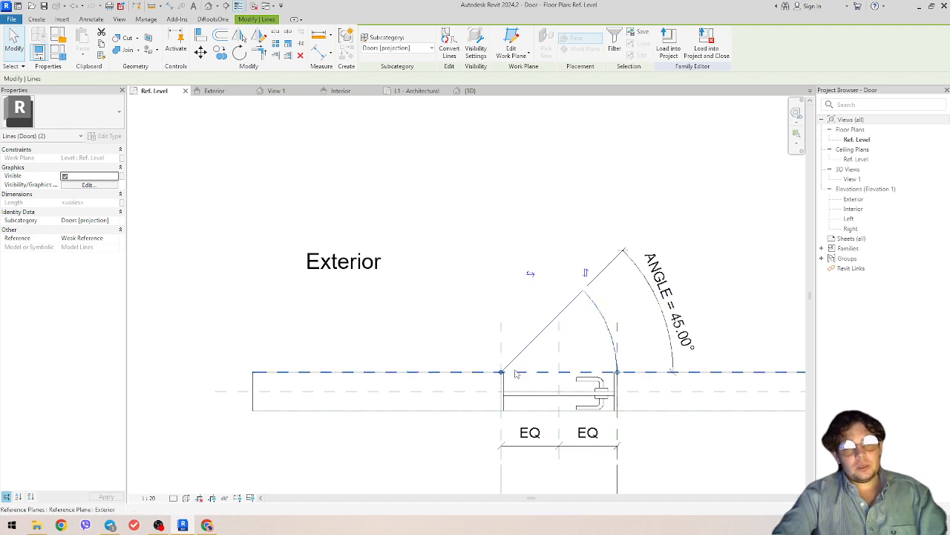
{"action": "left_click", "coordinate": [633, 300]}
{"action": "middle_click_drag", "start_coordinate": [635, 300], "coordinate": [552, 266]}
{"action": "left_click", "coordinate": [373, 41]}
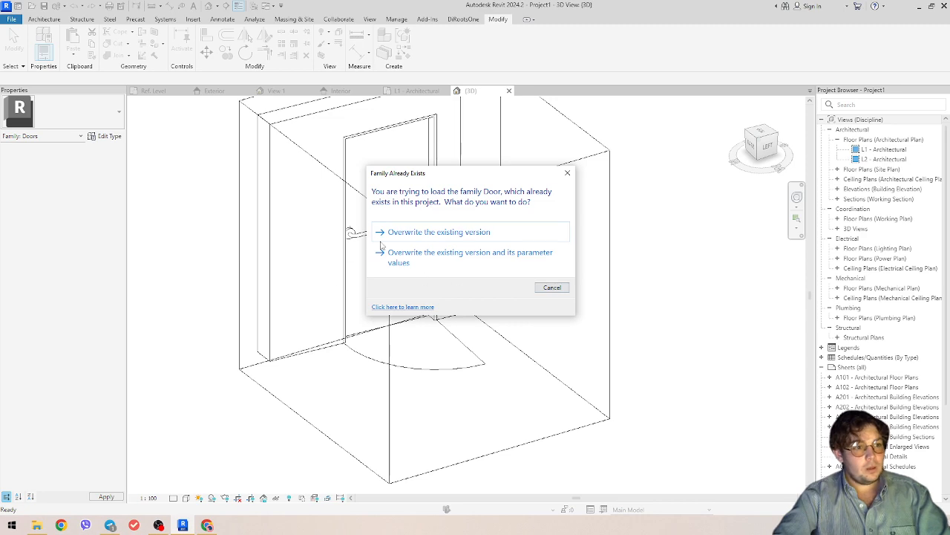
- Overwrite the existing family, select the reloaded door and orbit to inspect its swing
{"action": "left_click", "coordinate": [401, 259]}
{"action": "left_click", "coordinate": [472, 367]}
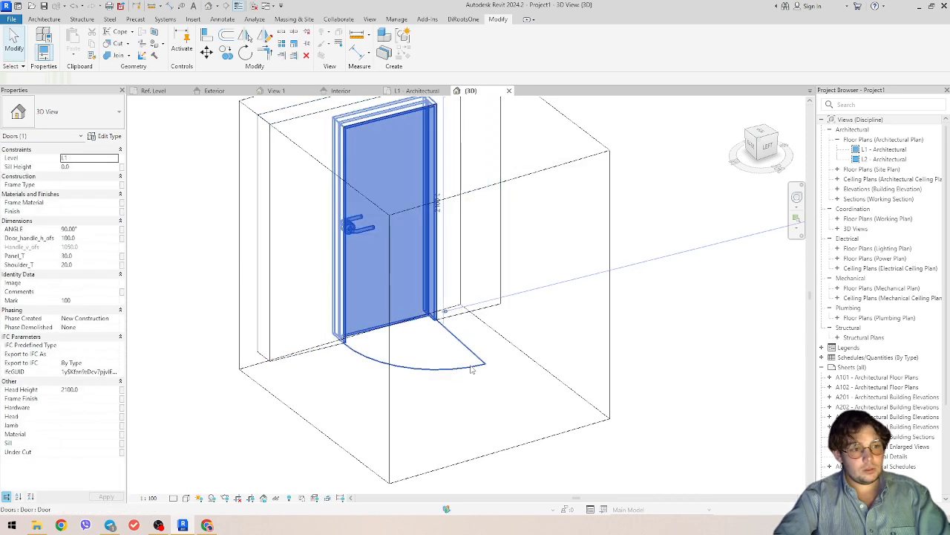
{"action": "middle_click_drag", "start_coordinate": [471, 368], "coordinate": [442, 363], "text": "shift"}
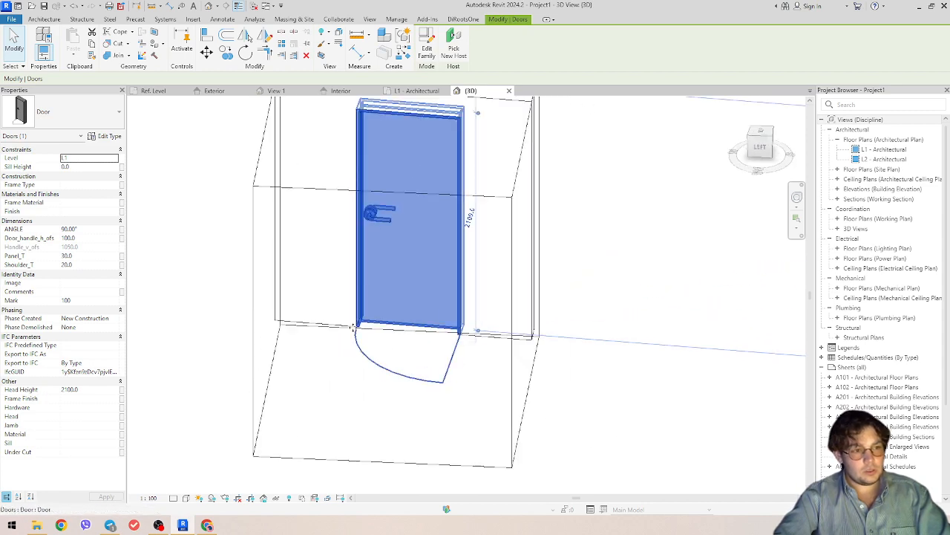
{"action": "middle_click_drag", "start_coordinate": [386, 383], "coordinate": [490, 366], "text": "shift"}
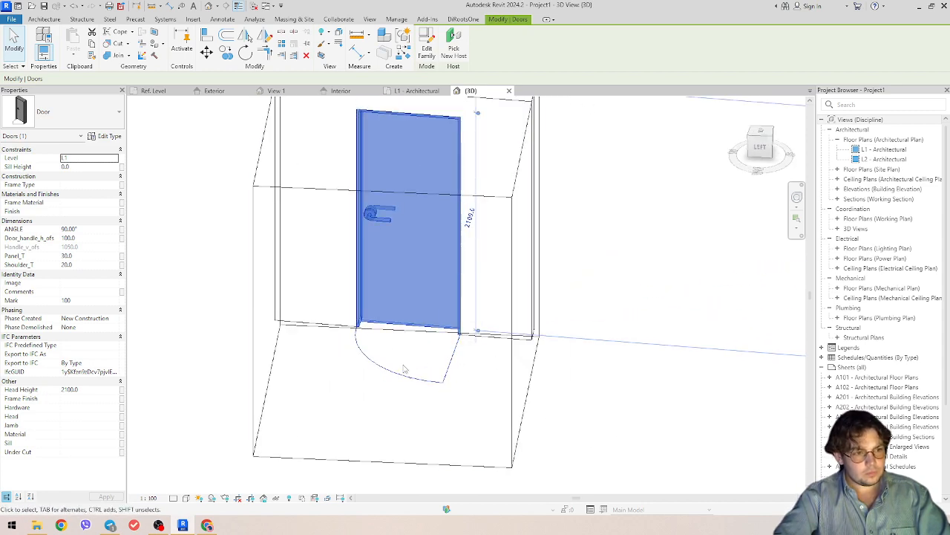
{"action": "middle_click_drag", "start_coordinate": [406, 369], "coordinate": [145, 329], "text": "shift"}
- Set the door's ANGLE to 45 and Door_handle_h_ofs to 200
{"action": "left_click", "coordinate": [99, 230]}
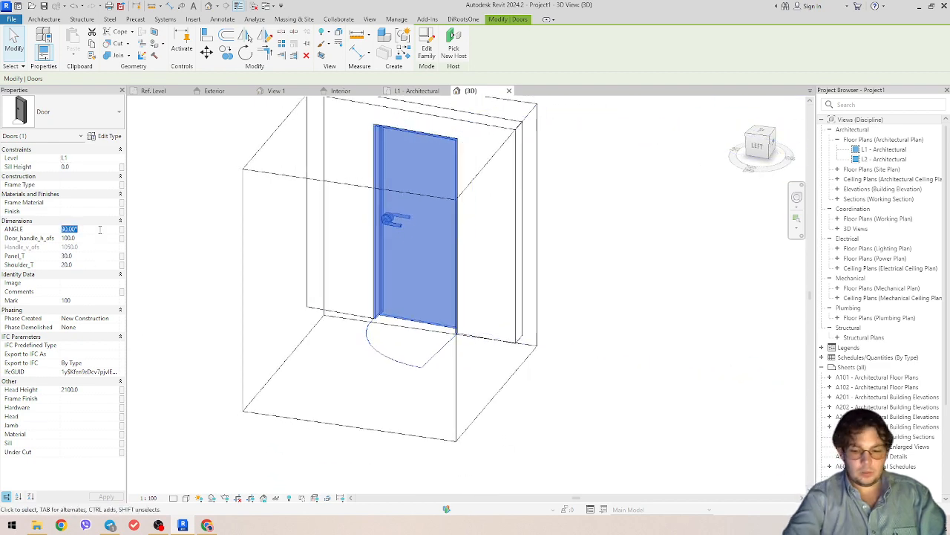
{"action": "type", "text": "45"}
{"action": "key", "text": "Return"}
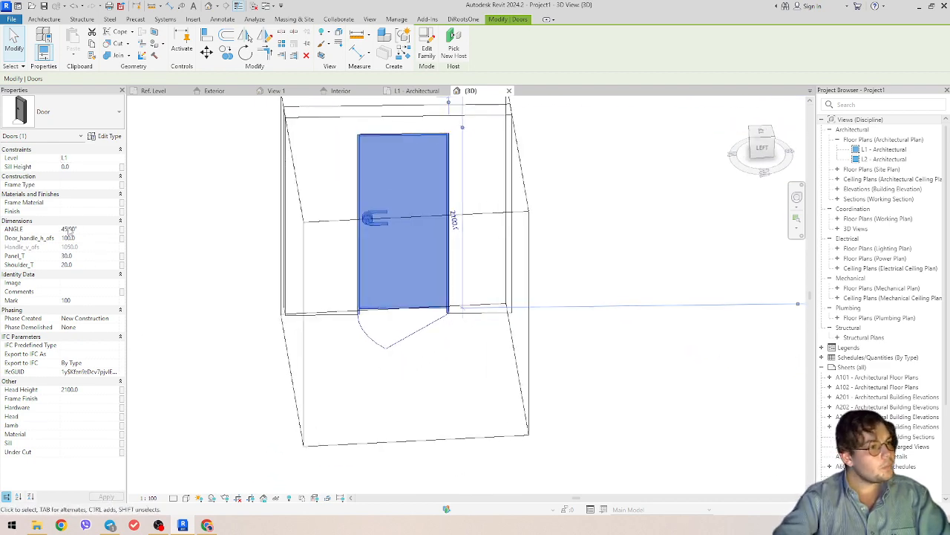
{"action": "left_click", "coordinate": [100, 237]}
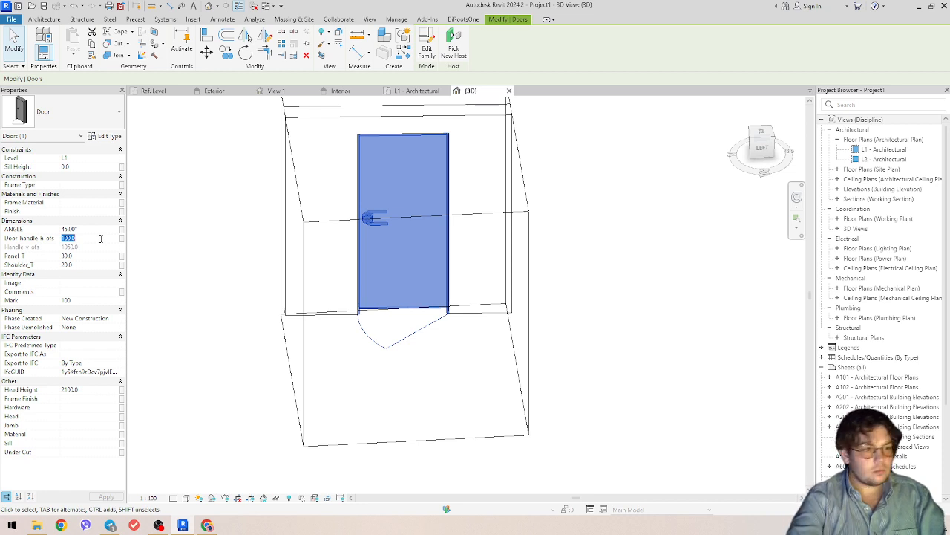
{"action": "type", "text": "200"}
{"action": "key", "text": "Return"}
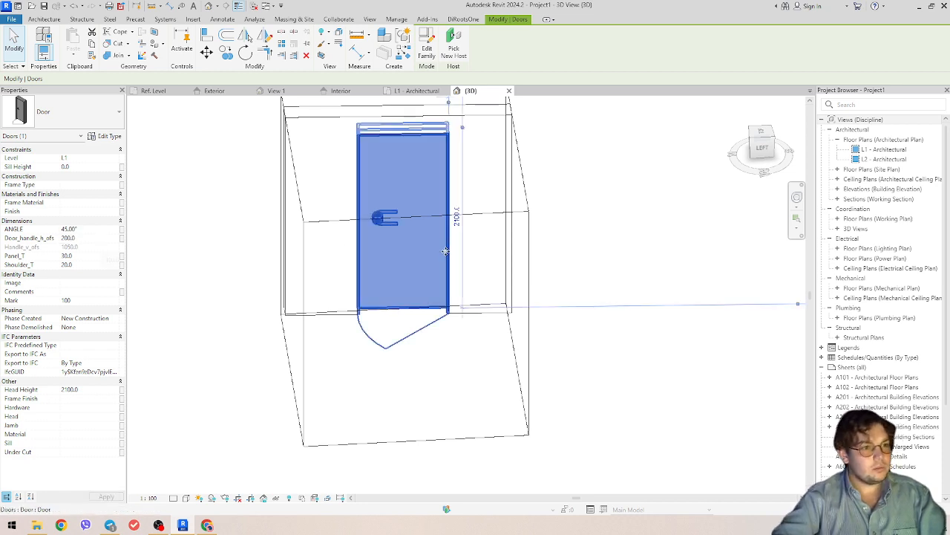
- Orbit to view the moved handle, then reset Door_handle_h_ofs to 100.0
{"action": "middle_click_drag", "start_coordinate": [407, 236], "coordinate": [413, 219], "text": "shift"}
{"action": "left_click", "coordinate": [85, 239]}
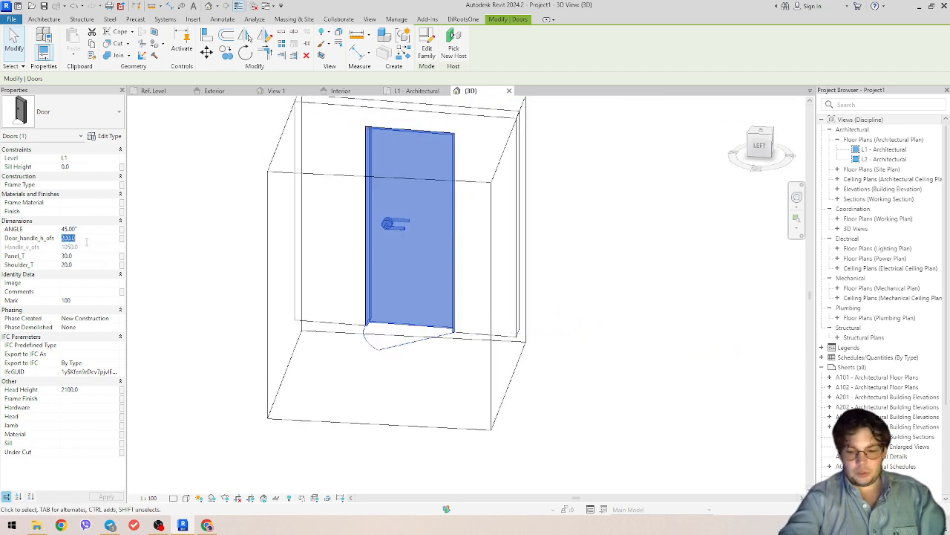
{"action": "type", "text": "100.0"}
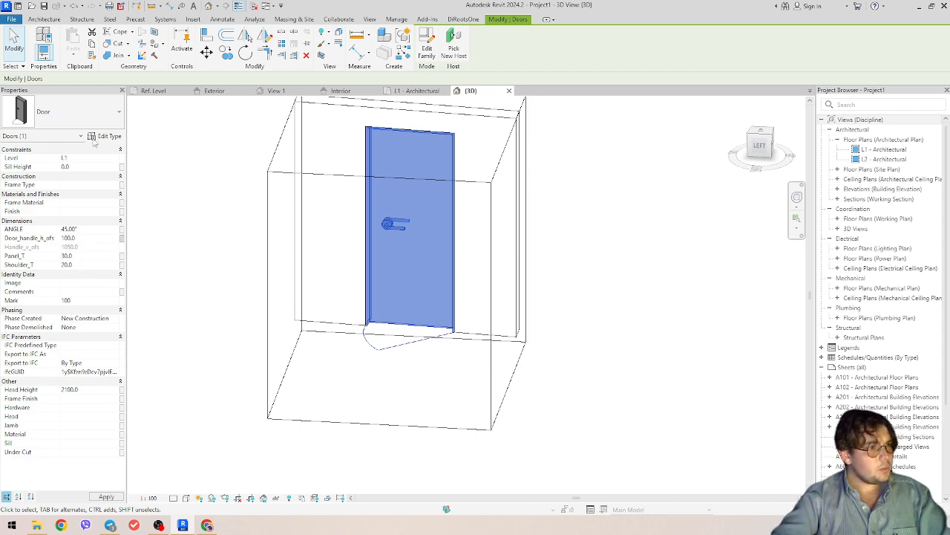
{"action": "left_click", "coordinate": [107, 137]}
- Set the door type's Height to 2000 and Width to 1500 in Type Properties
{"action": "left_click_drag", "start_coordinate": [685, 105], "coordinate": [764, 101]}
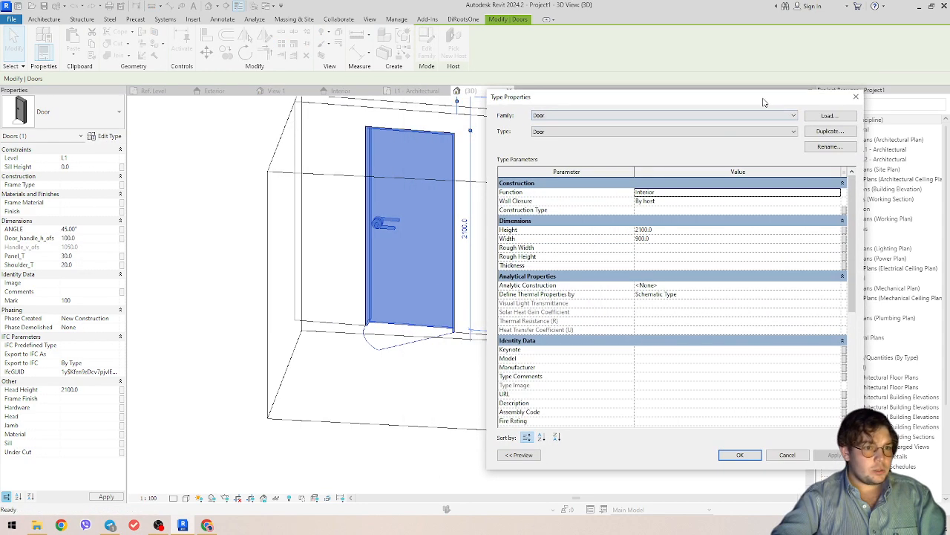
{"action": "left_click", "coordinate": [674, 229]}
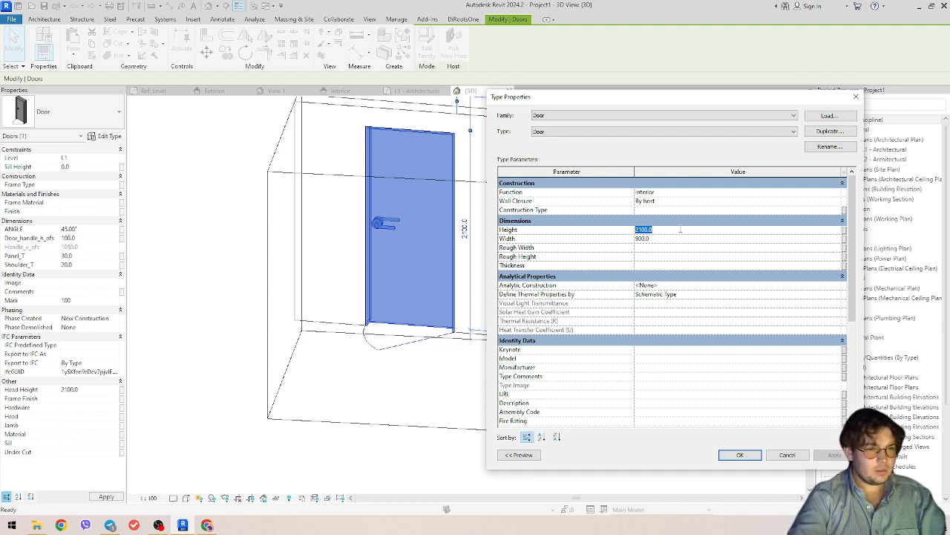
{"action": "type", "text": "2"}
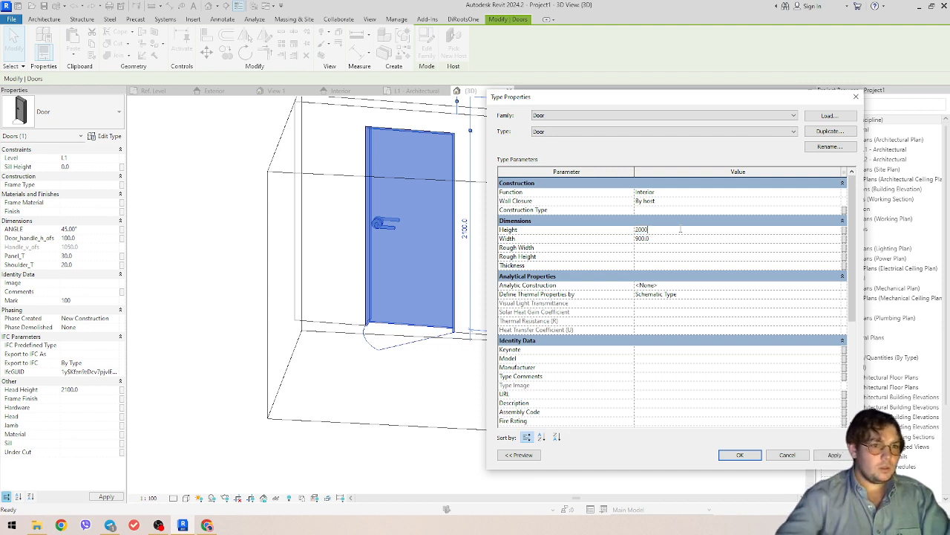
{"action": "left_click", "coordinate": [680, 238]}
{"action": "type", "text": "150"}
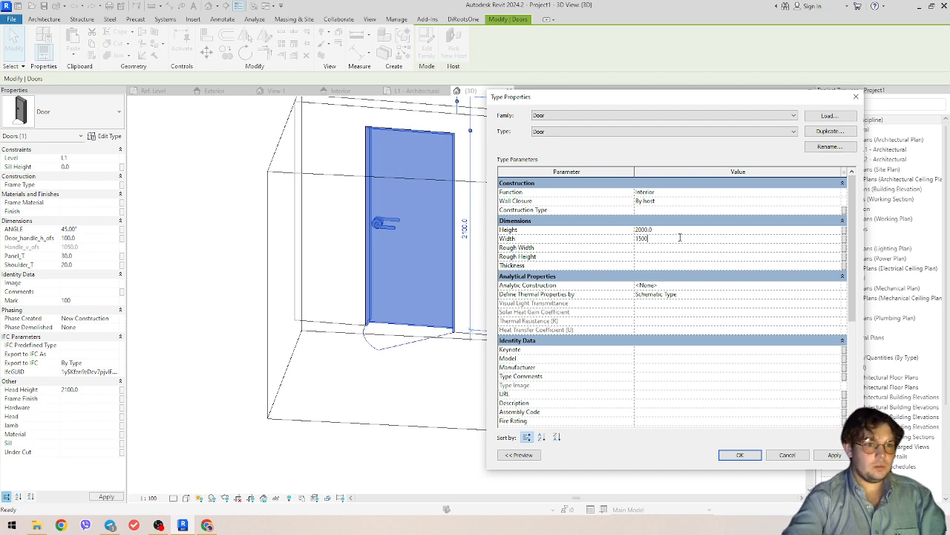
{"action": "left_click", "coordinate": [739, 454]}
- Orbit the model, reselect the placed door and open the Door family for editing
{"action": "left_click", "coordinate": [530, 324]}
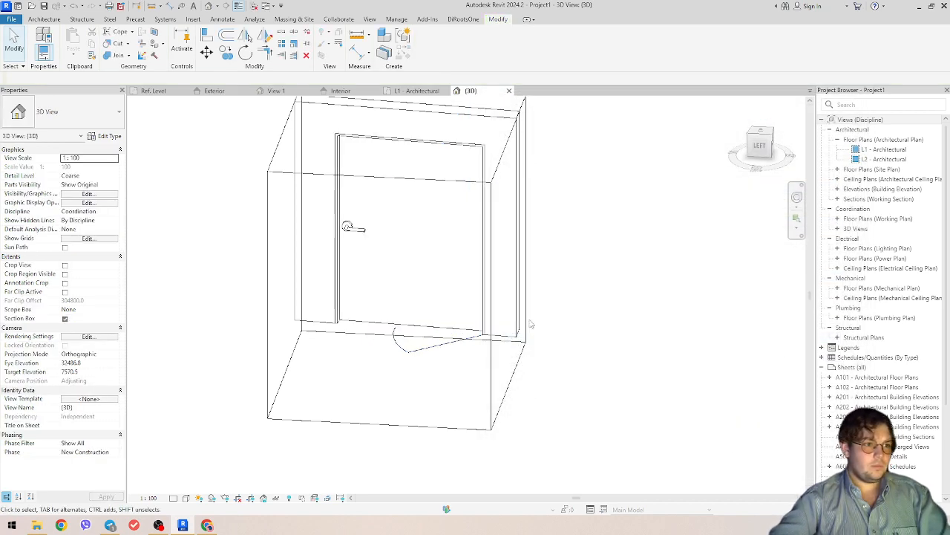
{"action": "middle_click_drag", "start_coordinate": [530, 324], "coordinate": [485, 371], "text": "shift"}
{"action": "left_click", "coordinate": [444, 337]}
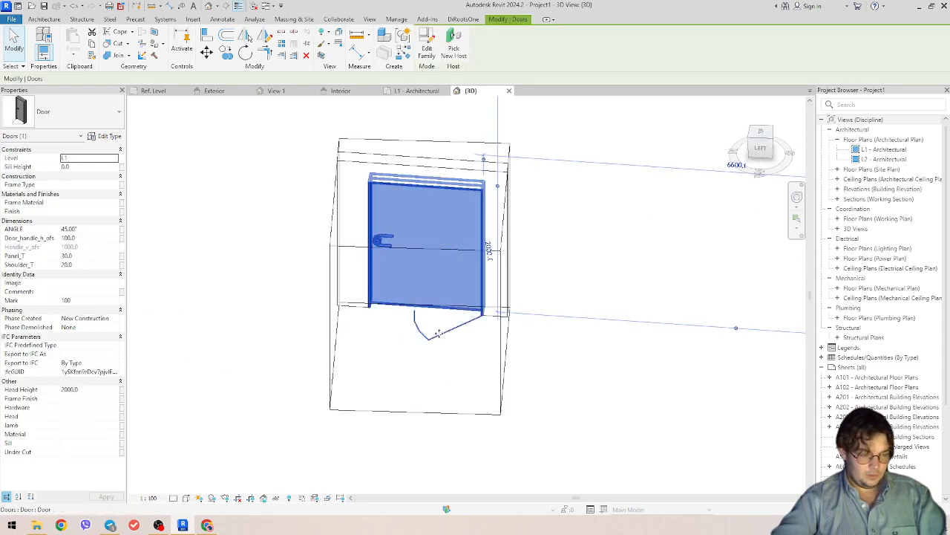
{"action": "double_click", "coordinate": [439, 333]}
- Zoom the Ref. Level plan and inspect the diagonal door-leaf line
{"action": "scroll", "coordinate": [499, 251], "scroll_direction": "up", "scroll_amount": 2}
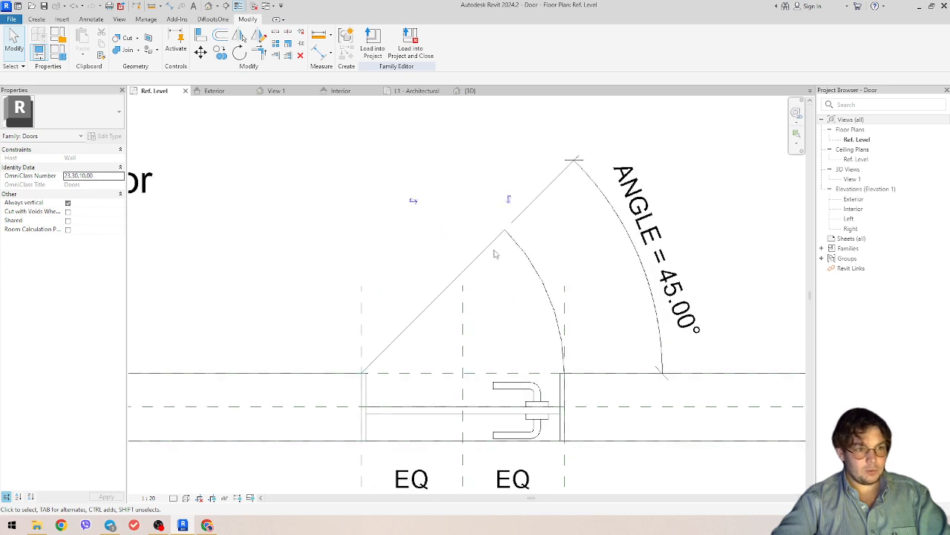
{"action": "scroll", "coordinate": [507, 232], "scroll_direction": "down", "scroll_amount": 2}
{"action": "scroll", "coordinate": [506, 233], "scroll_direction": "up", "scroll_amount": 1}
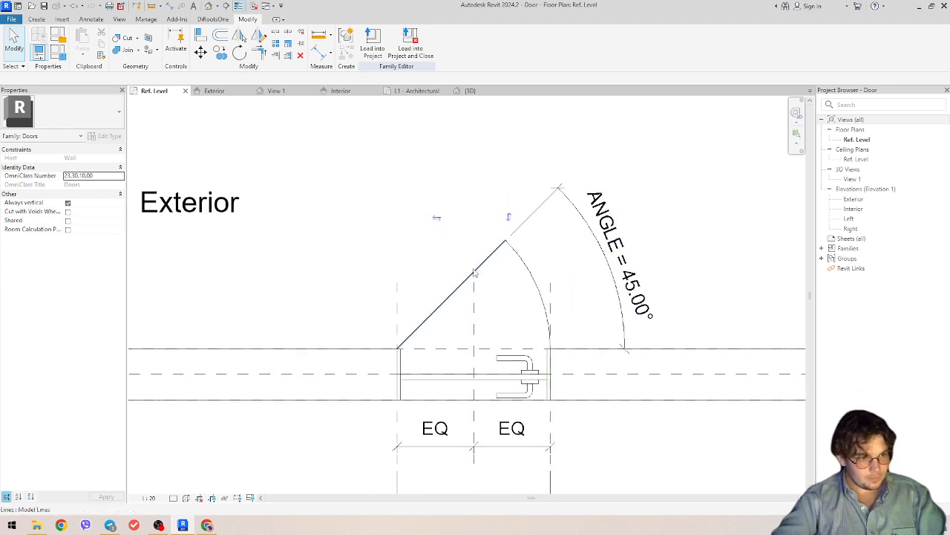
{"action": "left_click", "coordinate": [448, 293]}
{"action": "scroll", "coordinate": [446, 295], "scroll_direction": "up", "scroll_amount": 1}
{"action": "scroll", "coordinate": [446, 295], "scroll_direction": "up", "scroll_amount": 1}
{"action": "scroll", "coordinate": [446, 308], "scroll_direction": "down", "scroll_amount": 2}
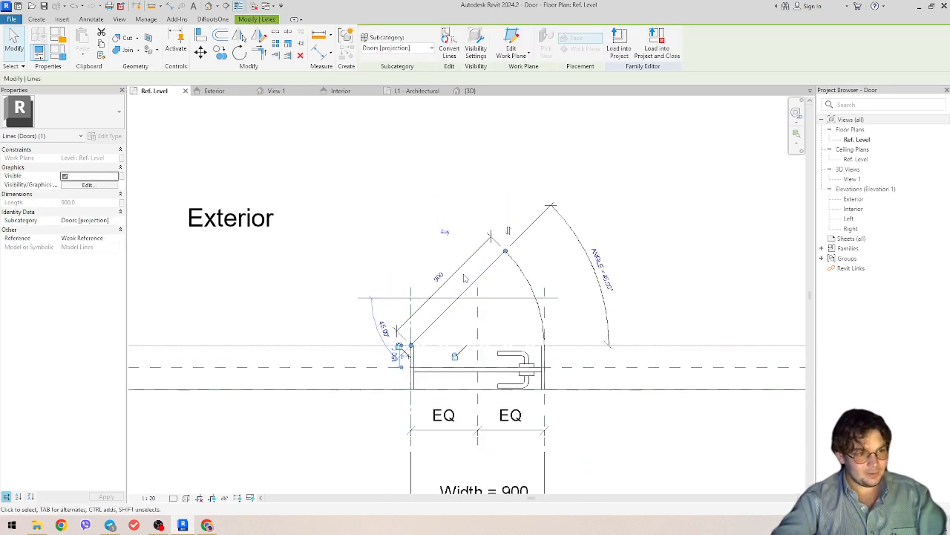
{"action": "scroll", "coordinate": [466, 314], "scroll_direction": "up", "scroll_amount": 2}
{"action": "key", "text": "Escape"}
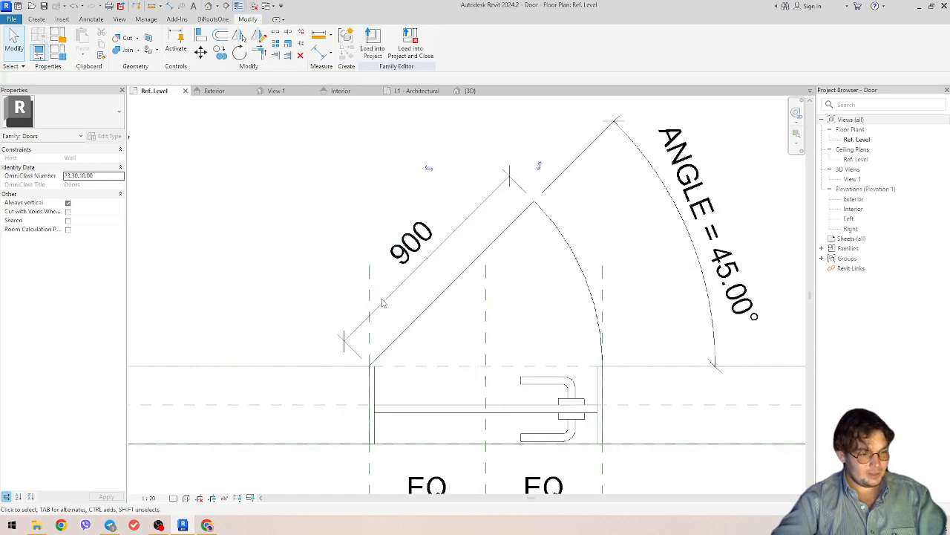
- Label the 900 leaf-length dimension with the Width parameter
{"action": "left_click", "coordinate": [418, 281]}
{"action": "scroll", "coordinate": [405, 290], "scroll_direction": "down", "scroll_amount": 2}
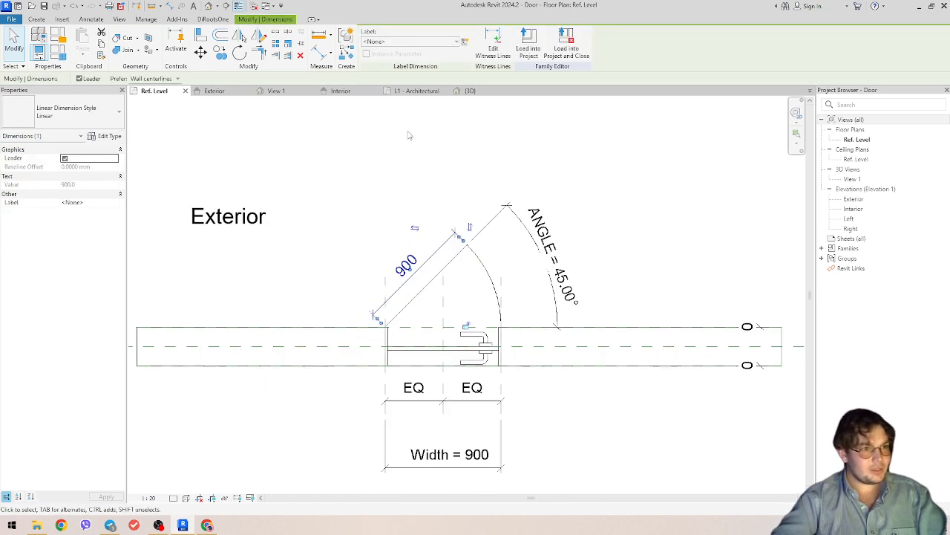
{"action": "left_click", "coordinate": [410, 42]}
{"action": "left_click", "coordinate": [378, 188]}
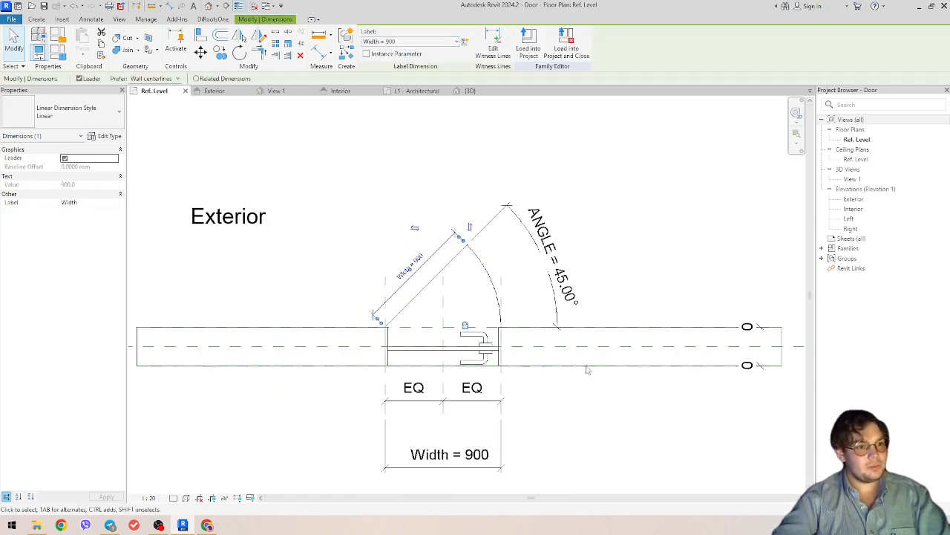
{"action": "left_click", "coordinate": [657, 298]}
- Reload the Door family into Project1, overwriting the existing version, and select the door
{"action": "left_click", "coordinate": [373, 45]}
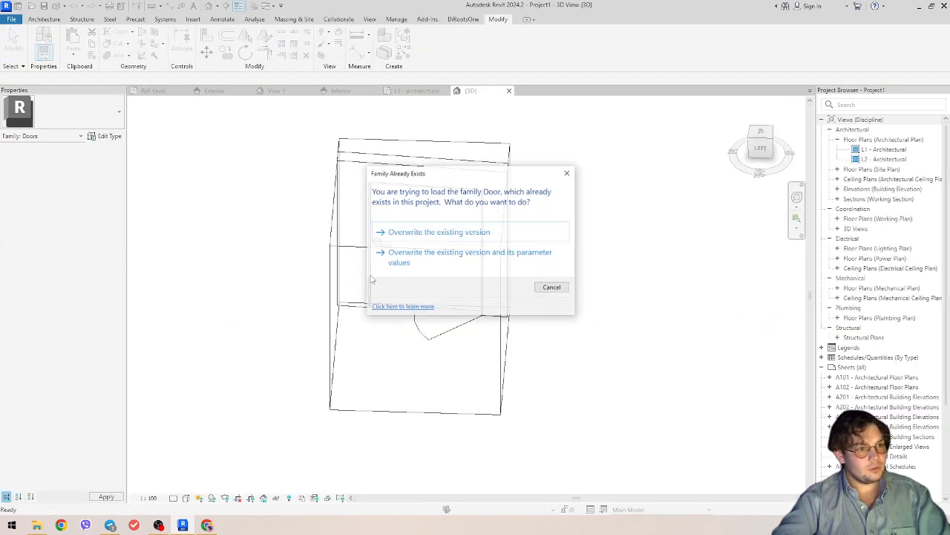
{"action": "left_click", "coordinate": [438, 231]}
{"action": "scroll", "coordinate": [415, 339], "scroll_direction": "up", "scroll_amount": 3}
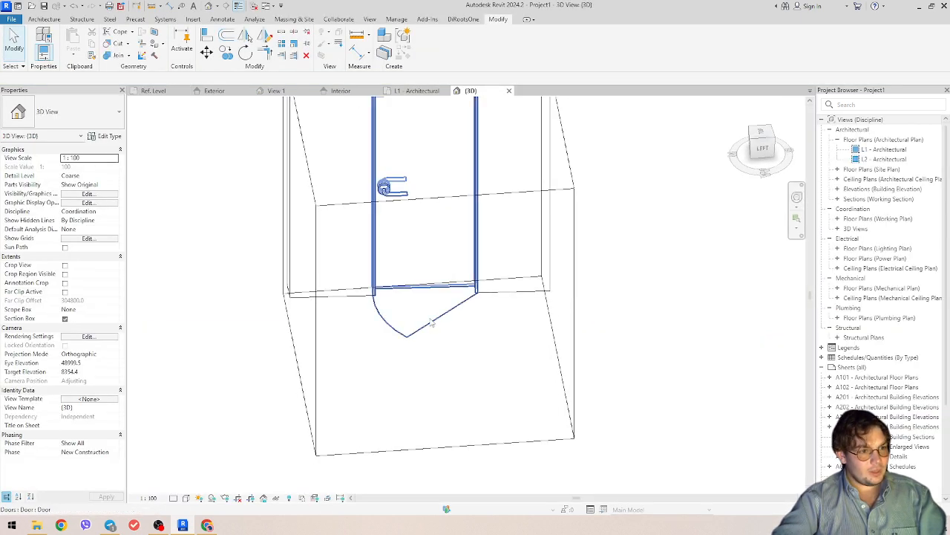
{"action": "left_click", "coordinate": [418, 344]}
- Set the door type's Width to 1500 and orbit to inspect the wider swing
{"action": "left_click", "coordinate": [109, 135]}
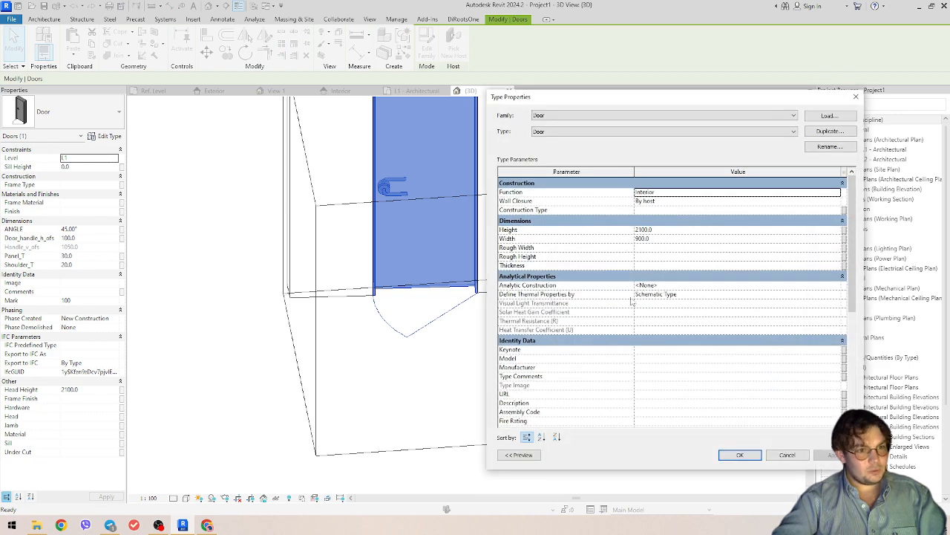
{"action": "left_click", "coordinate": [667, 240]}
{"action": "type", "text": "1050."}
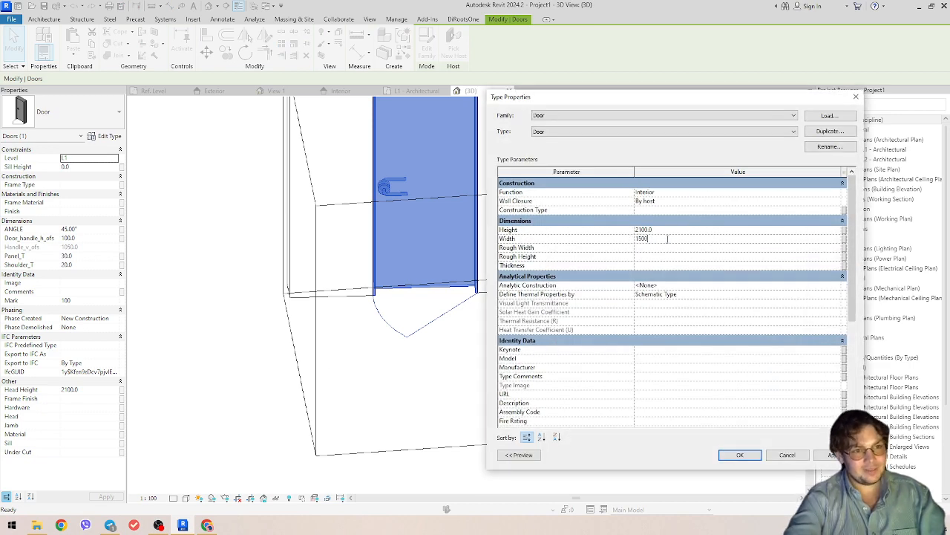
{"action": "type", "text": "0"}
{"action": "left_click", "coordinate": [740, 454]}
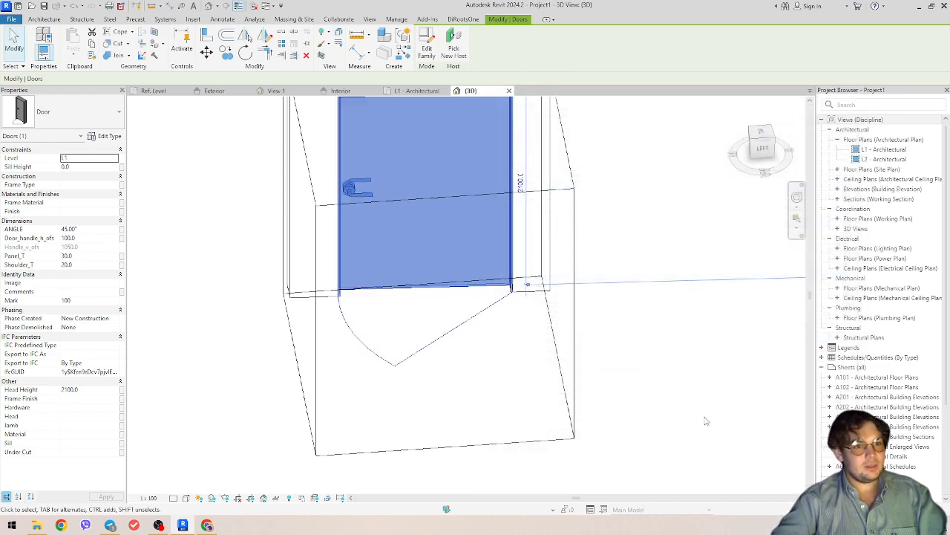
{"action": "middle_click_drag", "start_coordinate": [607, 343], "coordinate": [520, 334], "text": "shift"}
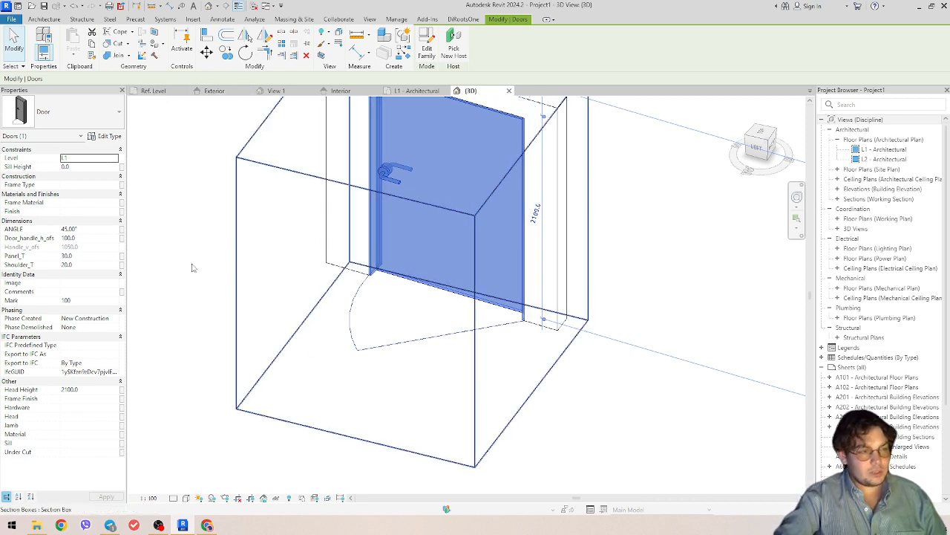
- Return to the Door family's Ref. Level plan and frame the whole door plan
{"action": "left_click", "coordinate": [152, 95]}
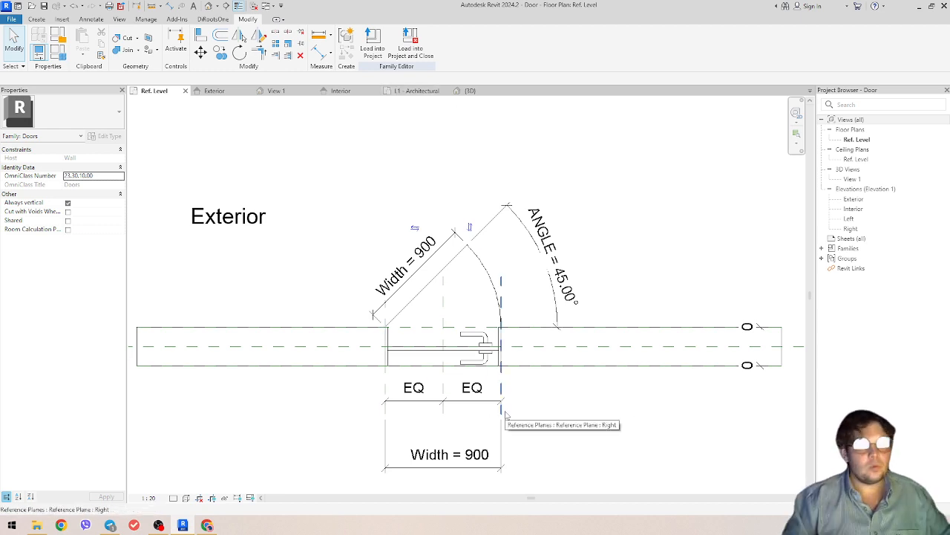
{"action": "scroll", "coordinate": [656, 421], "scroll_direction": "down", "scroll_amount": 1}
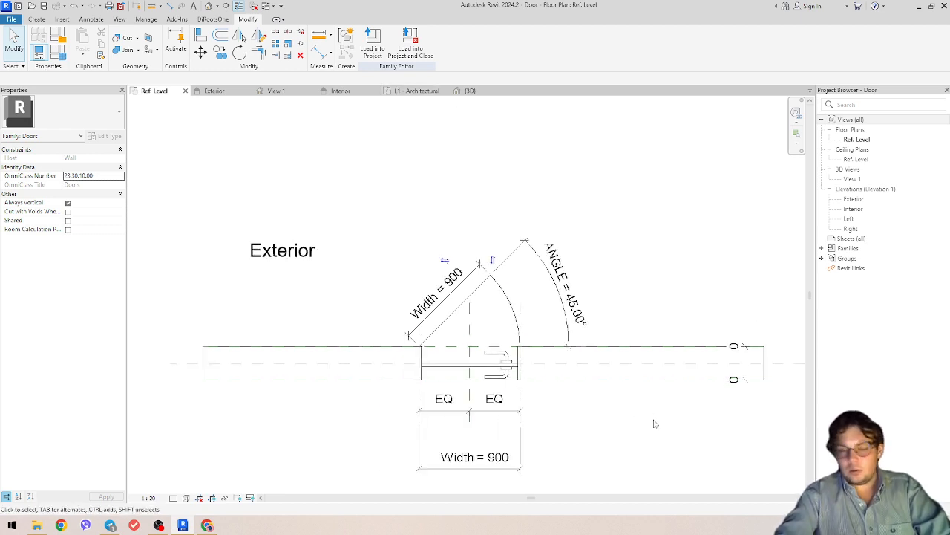
{"action": "middle_click_drag", "start_coordinate": [629, 418], "coordinate": [512, 343]}
{"action": "scroll", "coordinate": [508, 347], "scroll_direction": "up", "scroll_amount": 2}
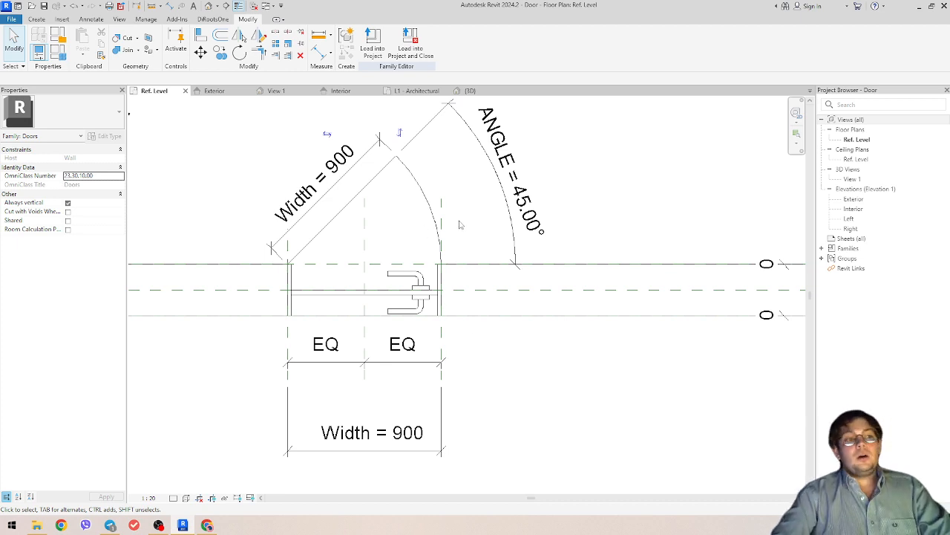
{"action": "scroll", "coordinate": [464, 222], "scroll_direction": "down", "scroll_amount": 2}
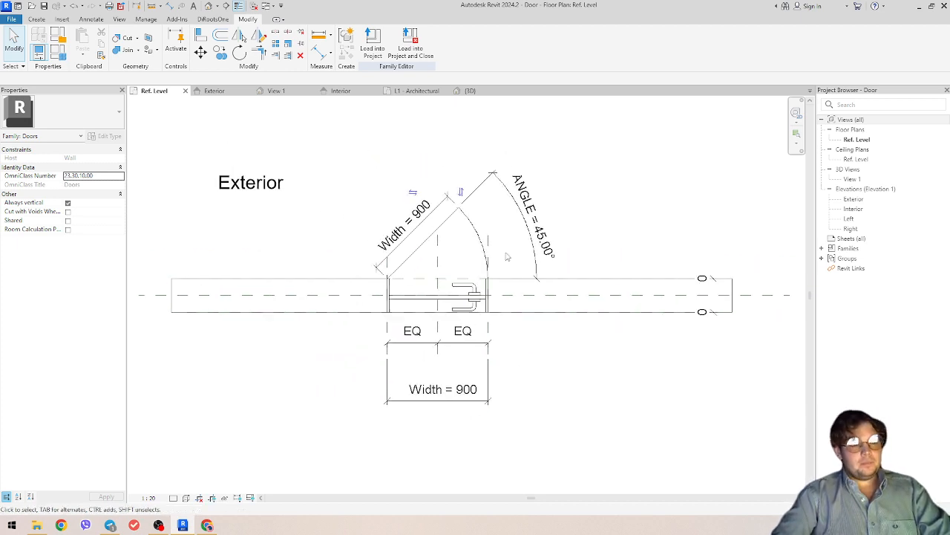
{"action": "scroll", "coordinate": [461, 226], "scroll_direction": "up", "scroll_amount": 2}
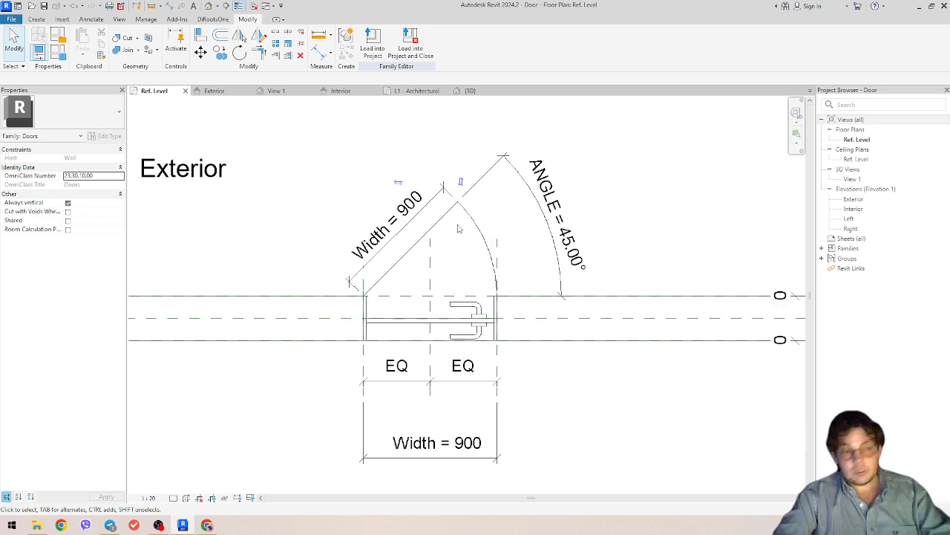